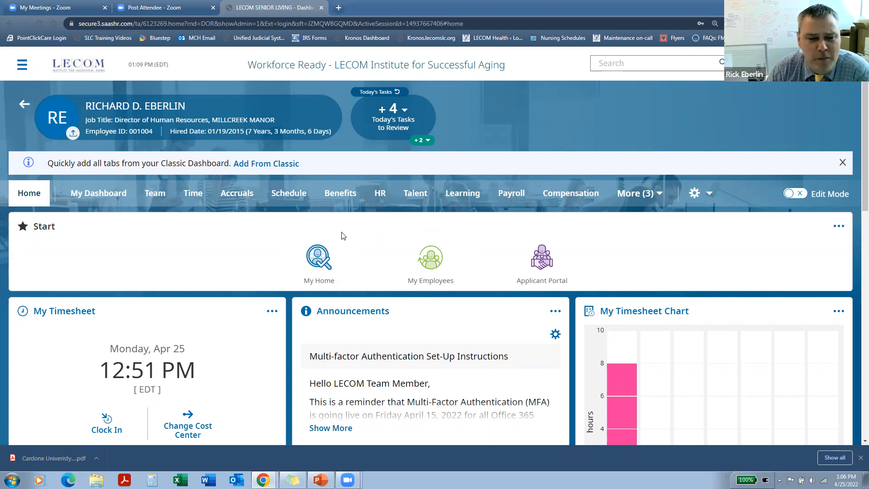
Open the Employee Password Reset page from the My Employees shortcuts on the home dashboard.
left_click(321, 267)
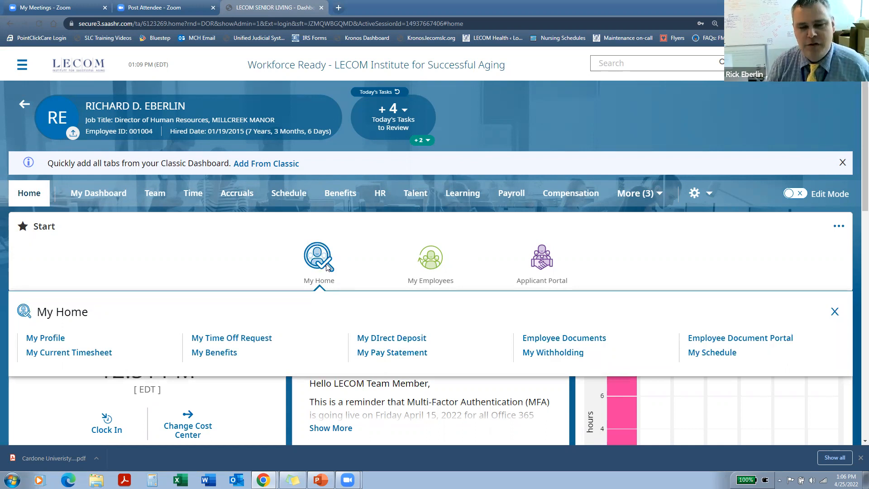
left_click(436, 256)
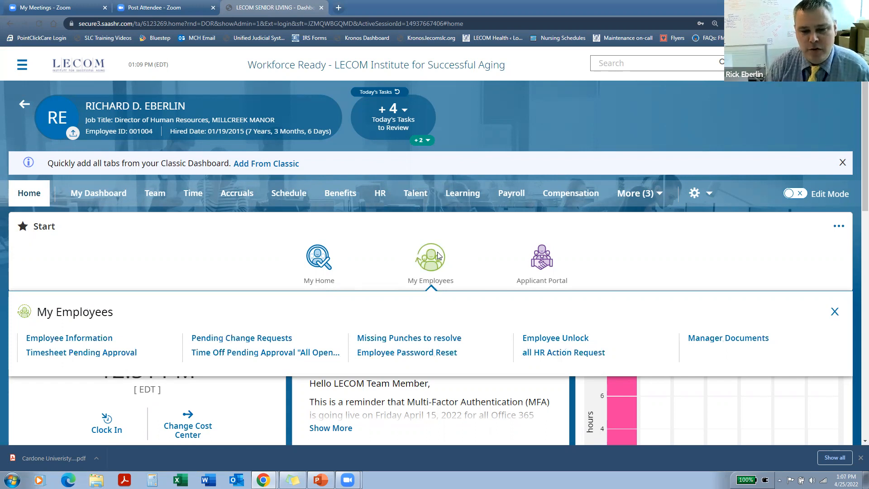
left_click(484, 259)
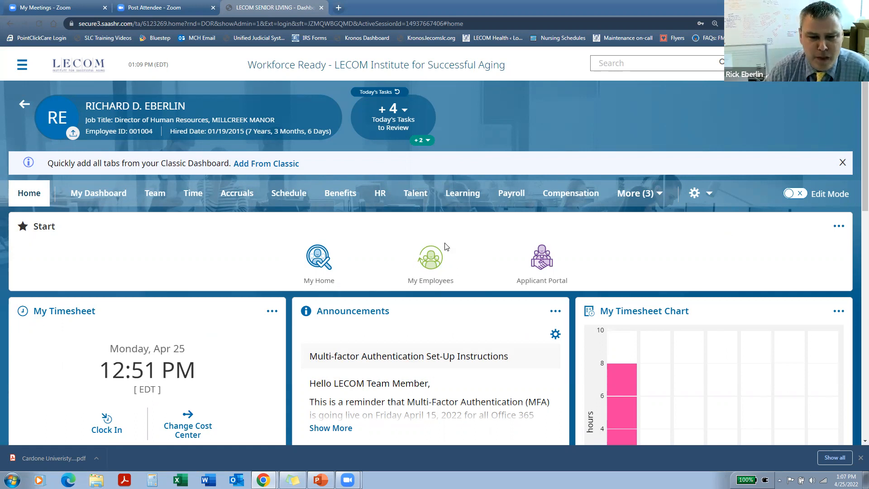
left_click(438, 263)
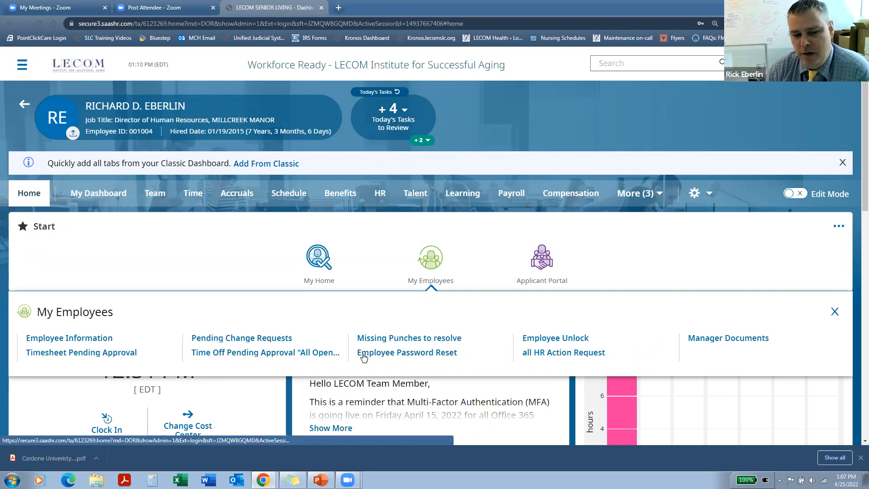
left_click(417, 357)
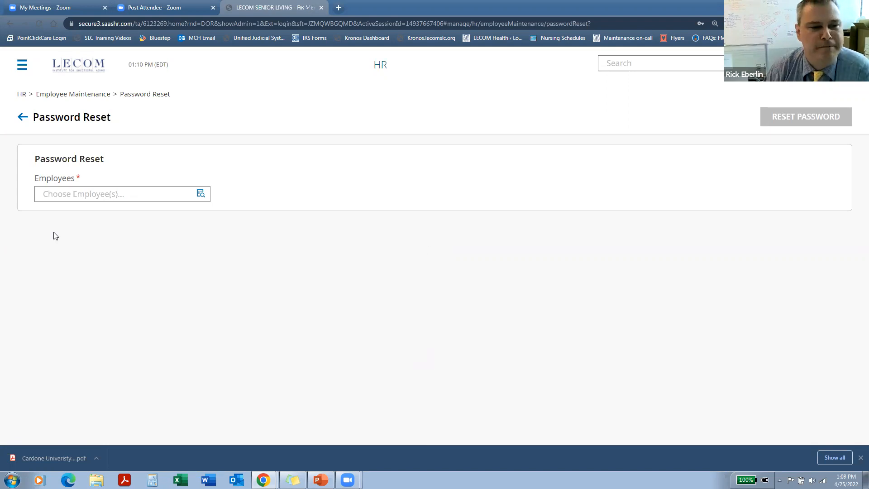
left_click(200, 194)
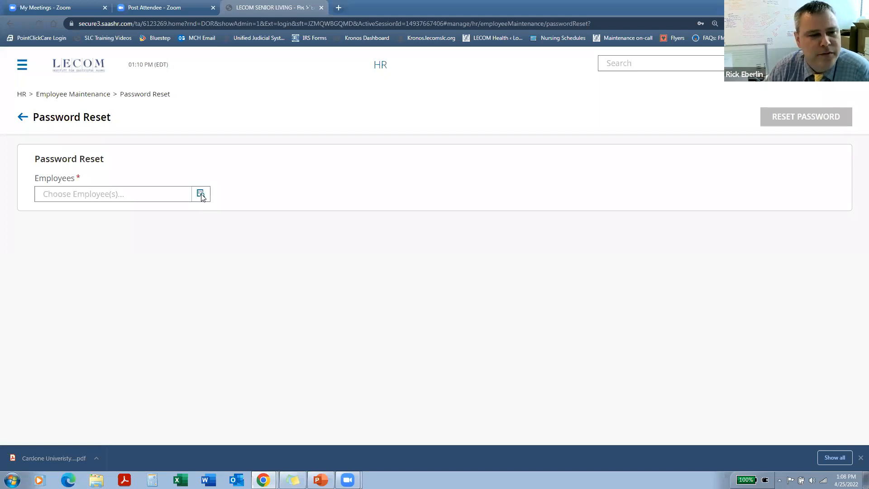
left_click(370, 186)
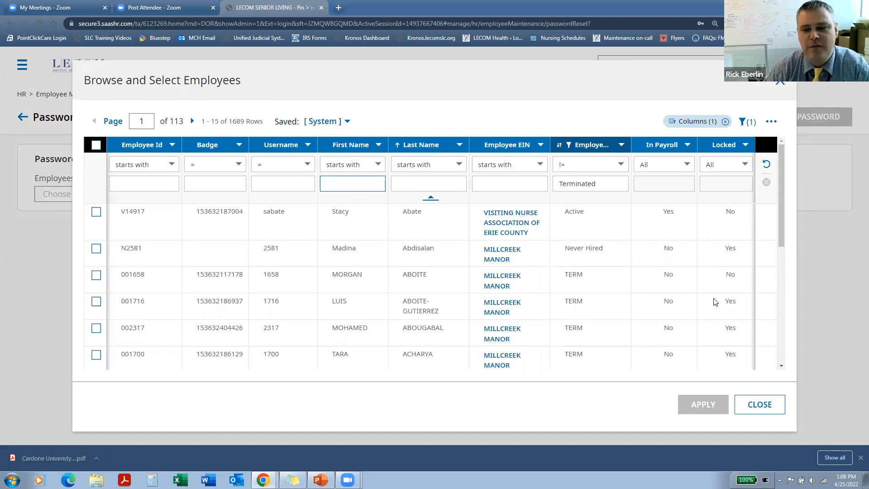
left_click(779, 84)
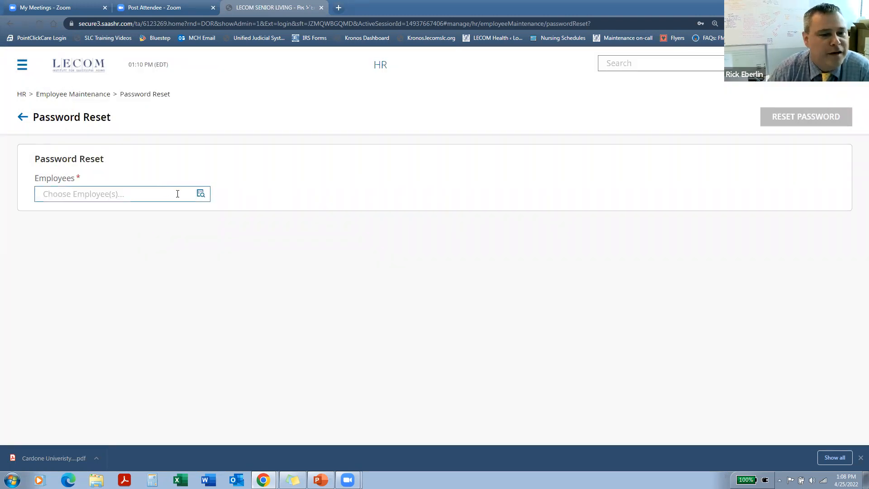
Filter the employee browser by first name "test", apply the Test HR Action employee to the password reset, and clear the selection.
left_click(202, 197)
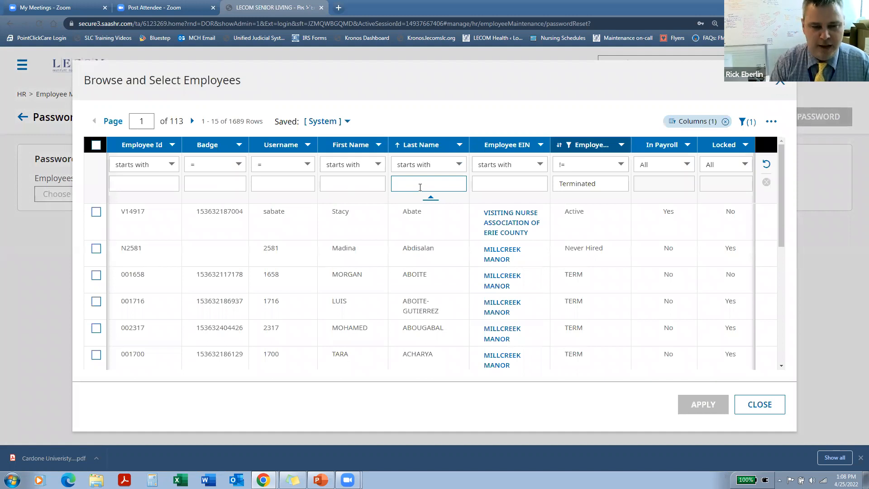
left_click(364, 183)
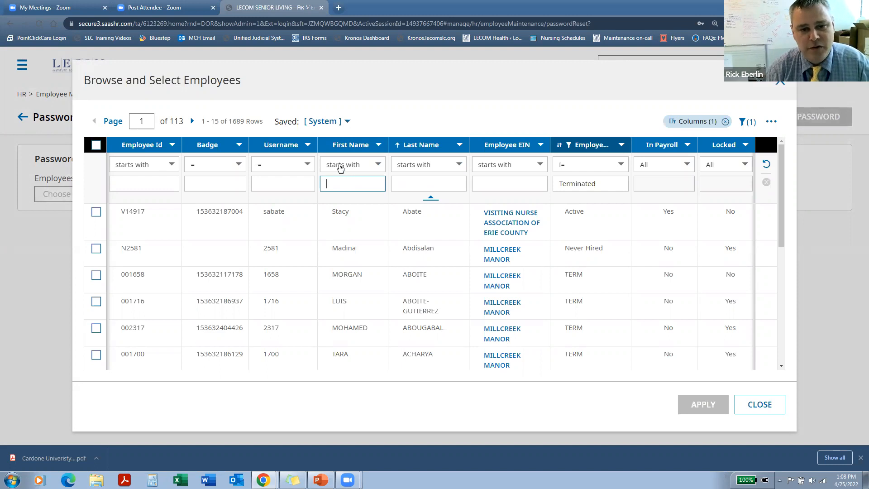
type("test")
key("Return")
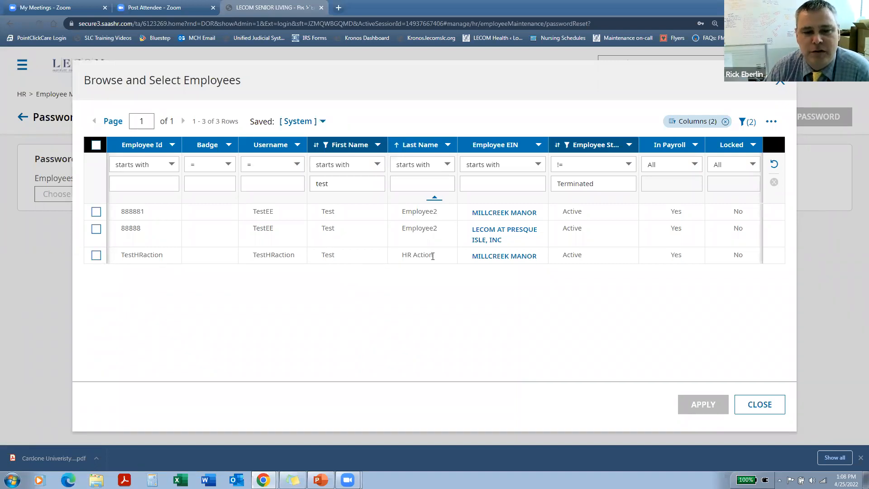
left_click(97, 256)
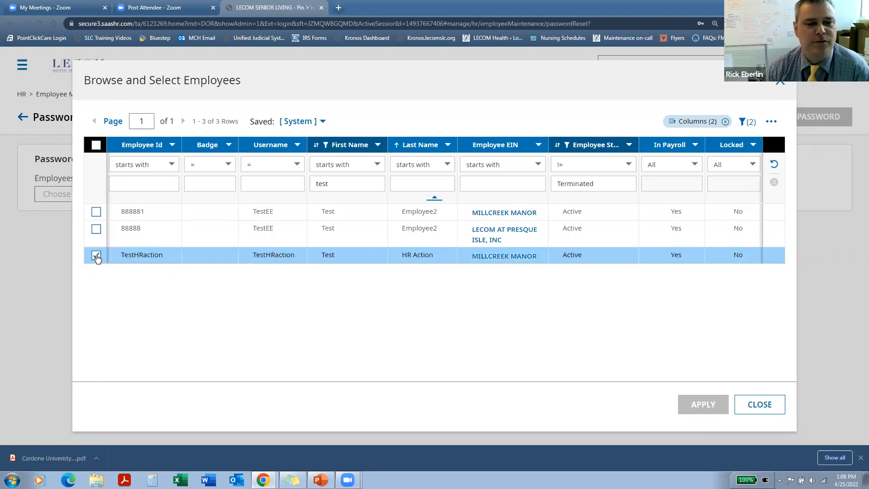
left_click(702, 405)
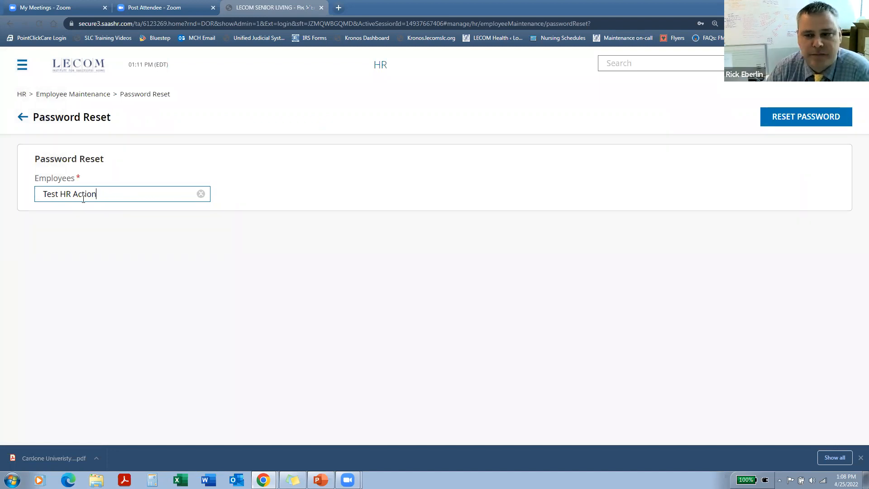
left_click(201, 194)
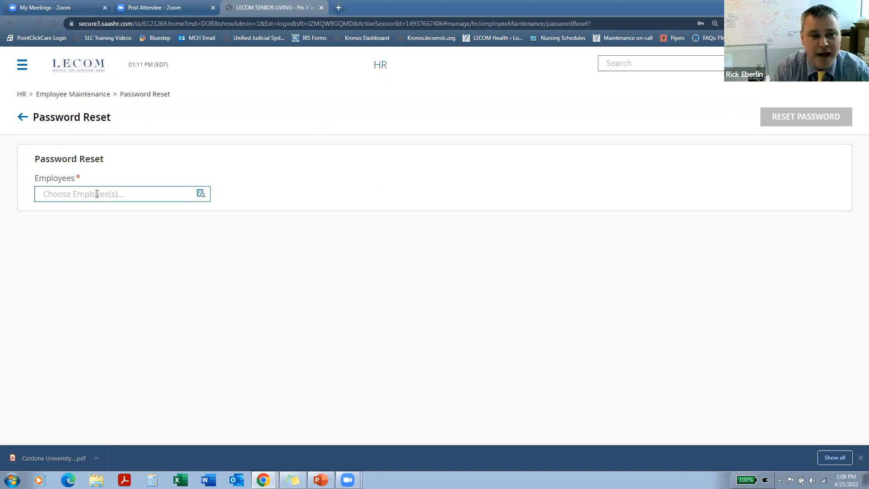
Choose Test HR Action through Browse Multiple Employees, filtered by first name "test", and reset that employee's password.
type("test")
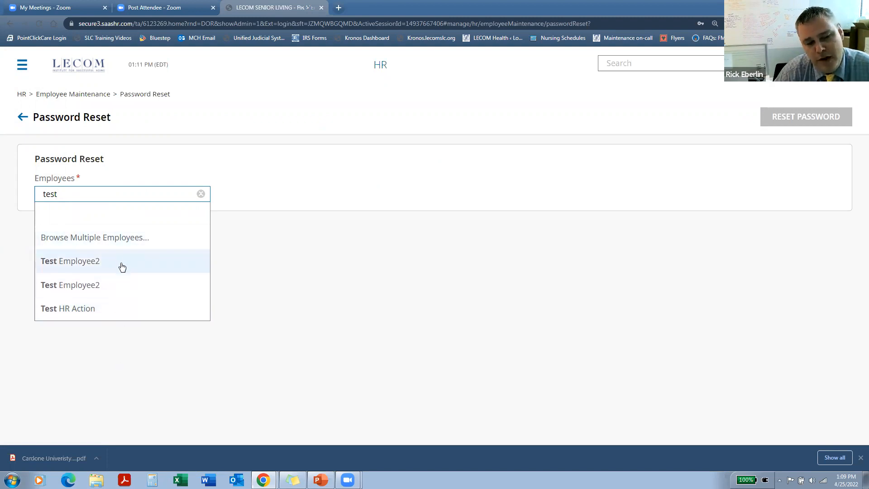
left_click(129, 238)
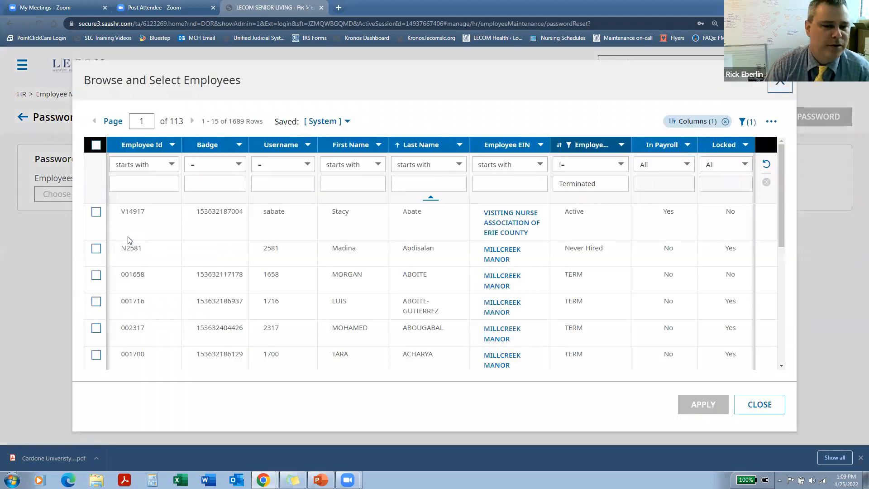
left_click(335, 186)
type("test")
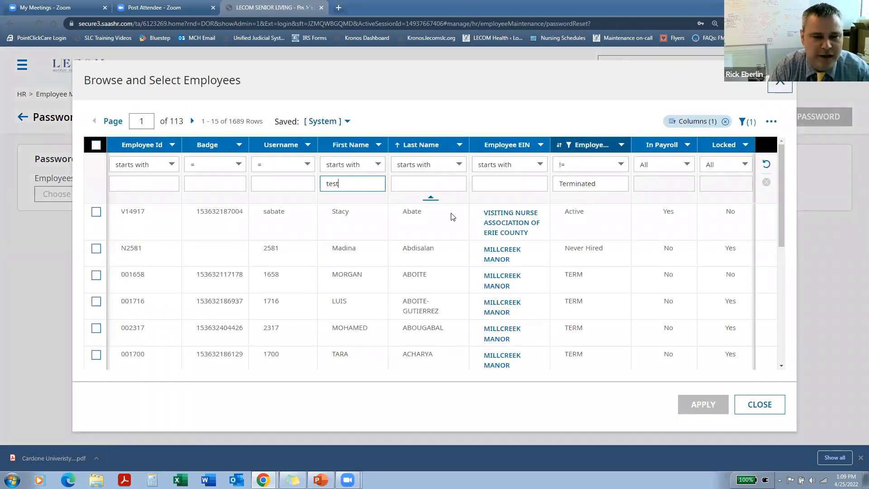
key("Return")
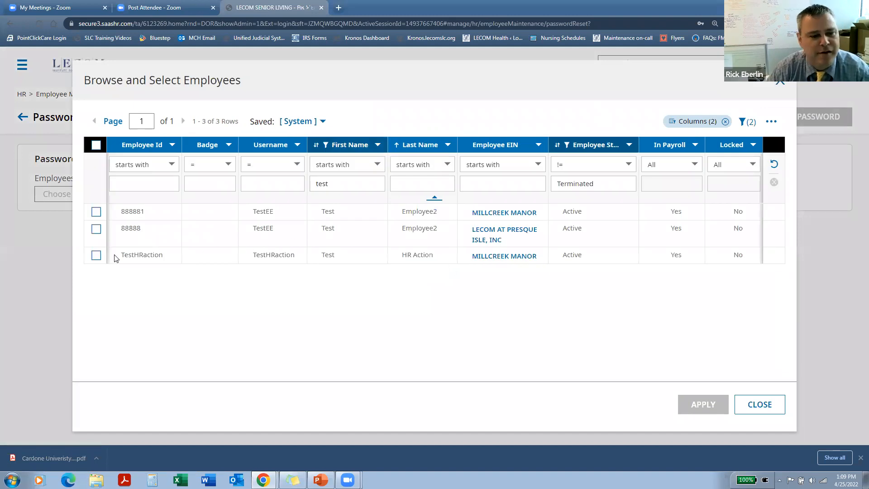
left_click(96, 255)
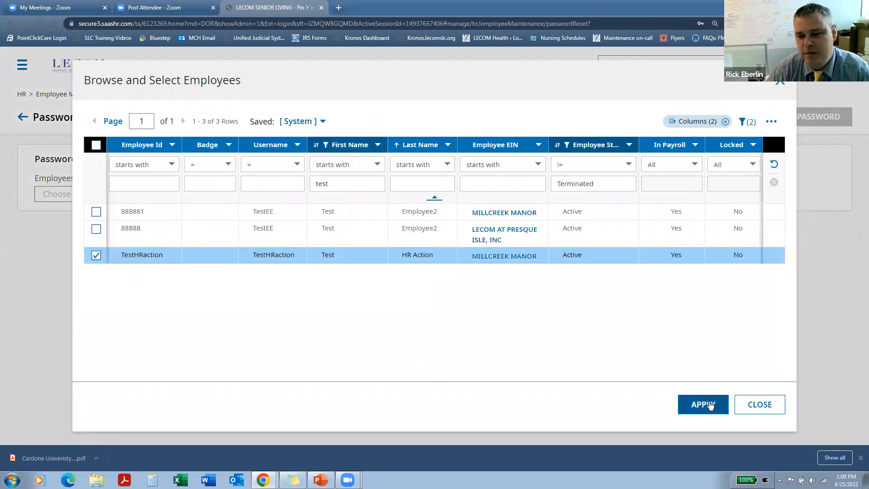
left_click(703, 404)
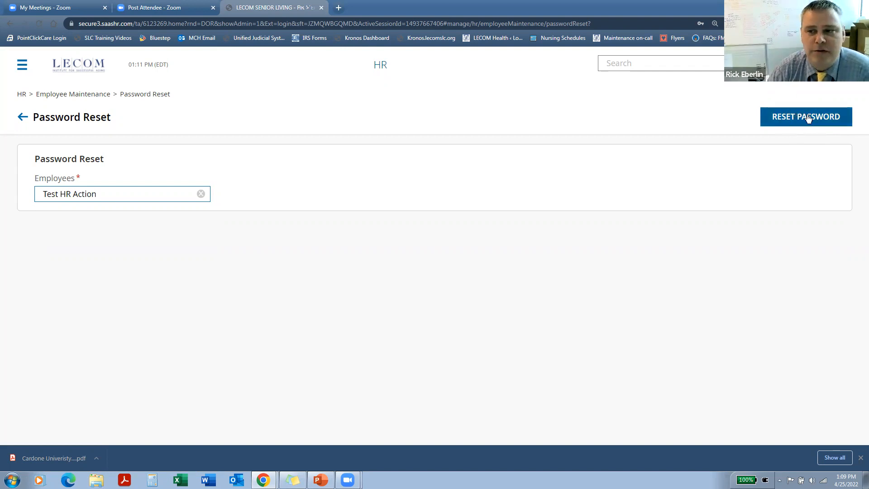
left_click(808, 117)
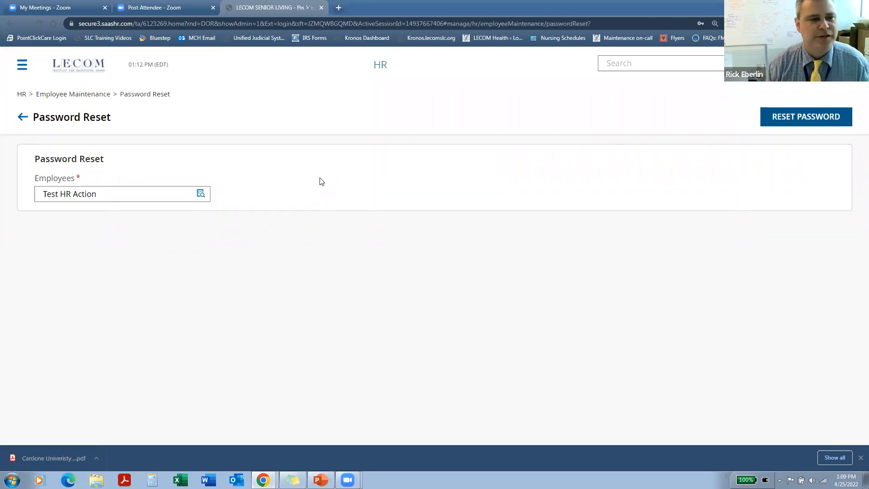
Return to the home dashboard, open Employee Unlock from My Employees, and unlock the Test HR Action employee.
left_click(83, 67)
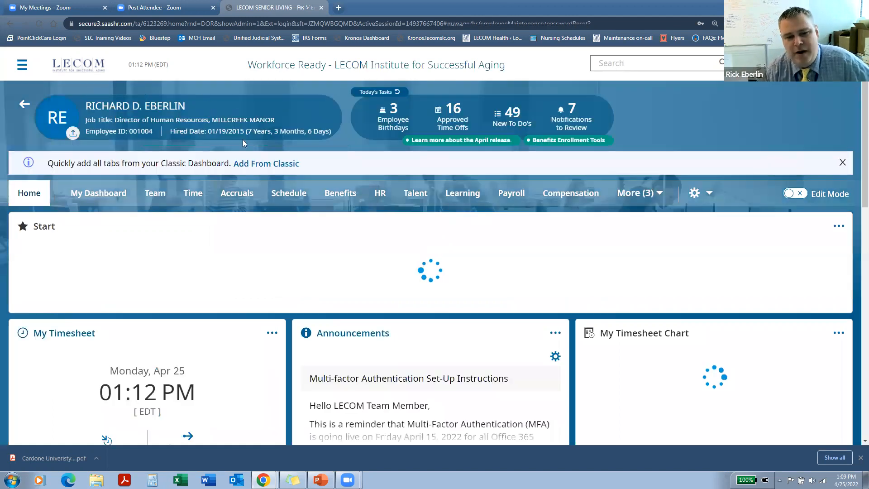
left_click(437, 264)
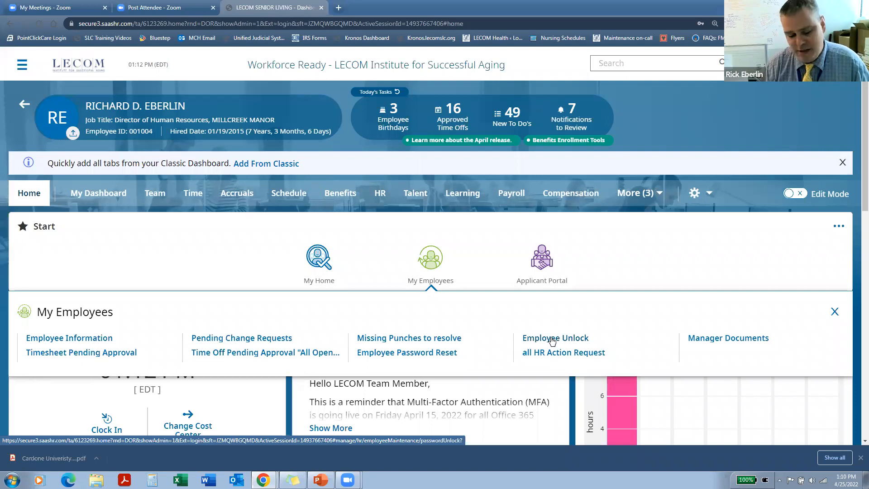
left_click(551, 341)
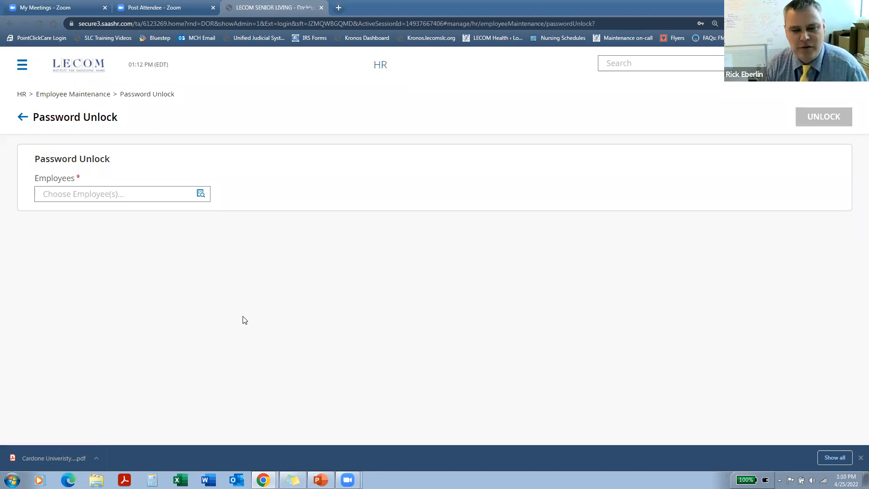
left_click(83, 196)
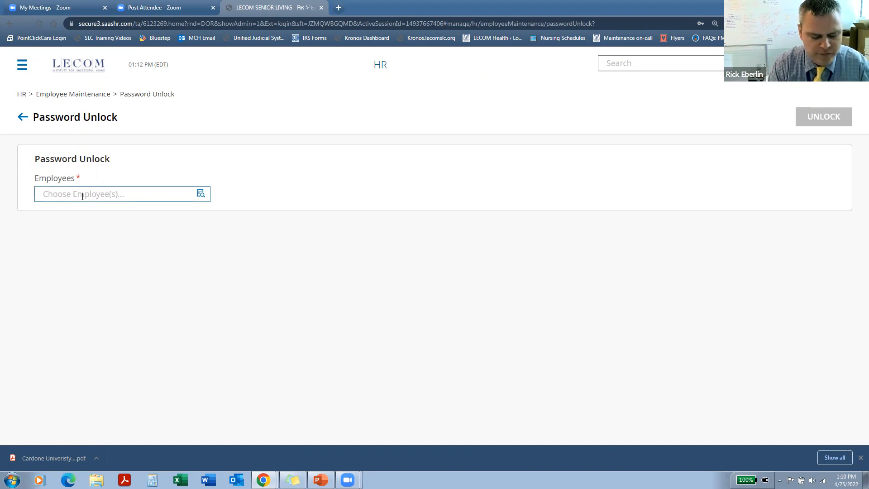
type("Test")
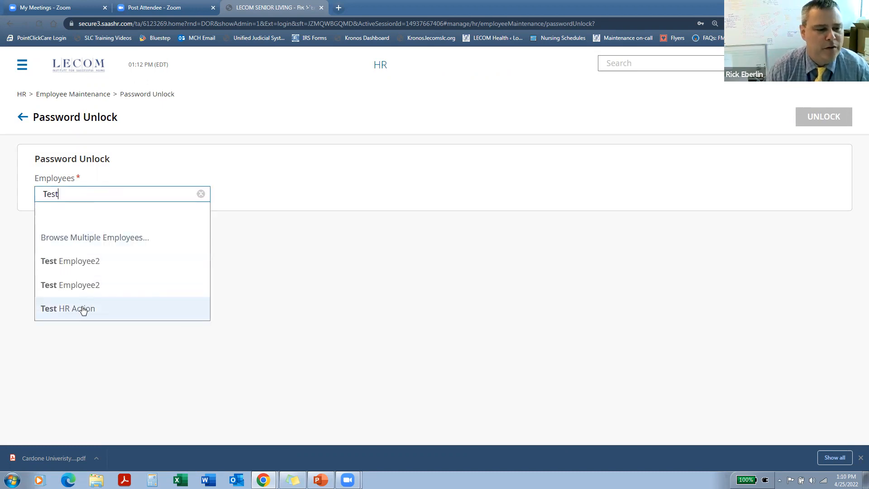
left_click(83, 309)
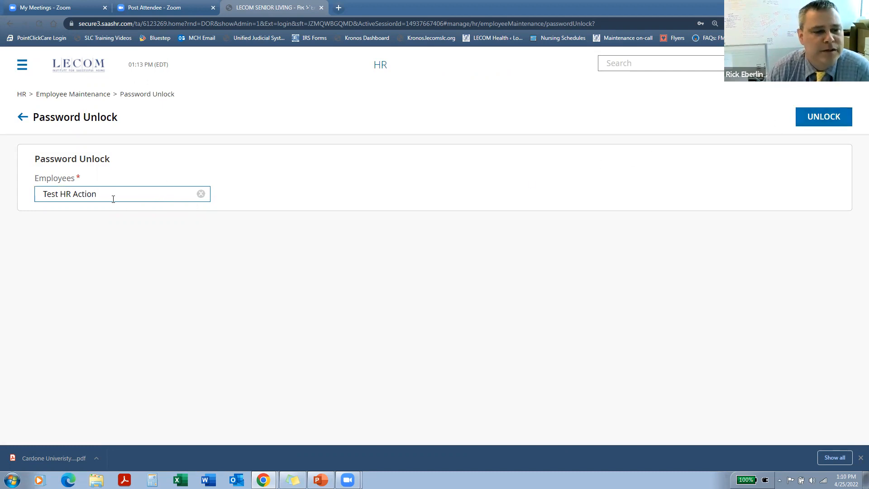
left_click(830, 123)
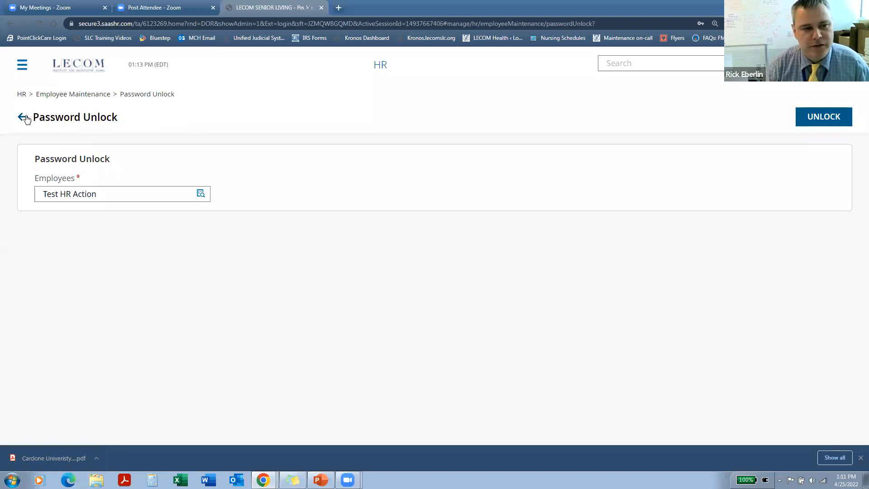
Open Employee Information from My Employees on the home dashboard and filter the list by first name "Test".
left_click(79, 68)
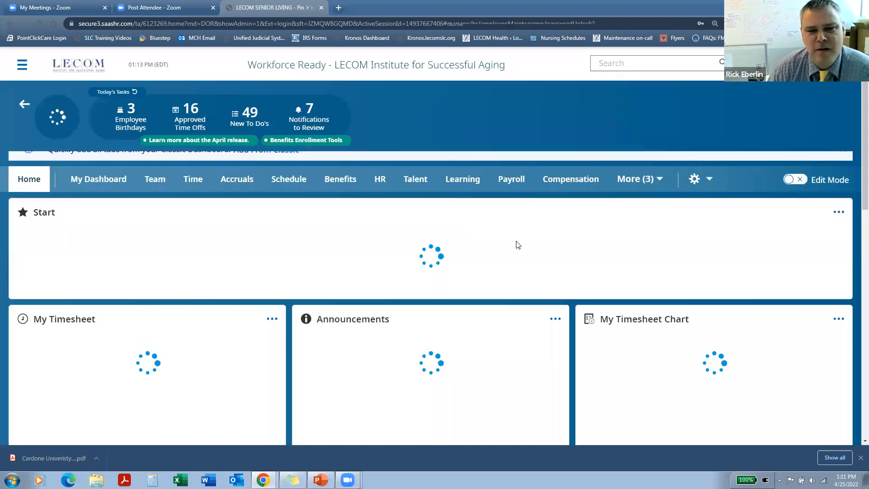
left_click(437, 259)
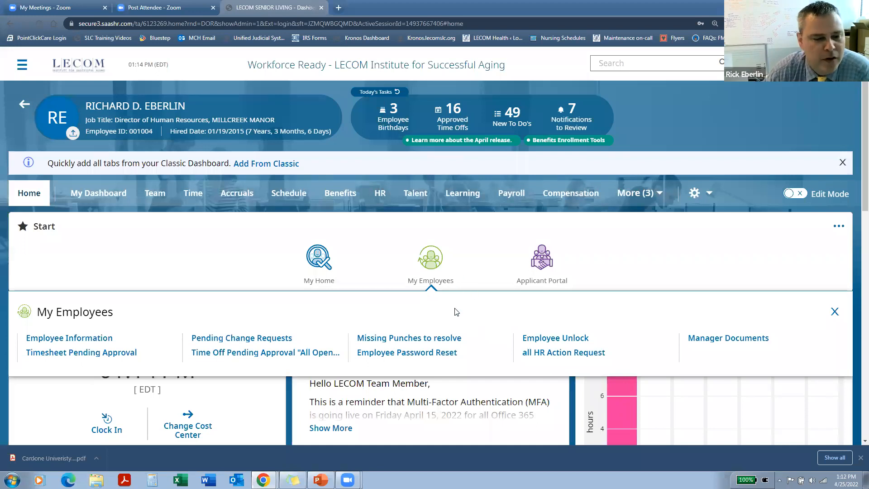
left_click(75, 342)
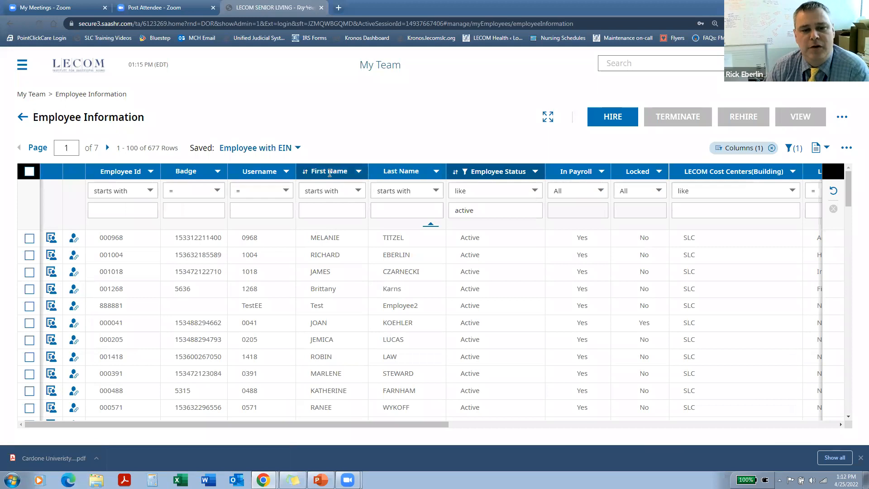
left_click(317, 211)
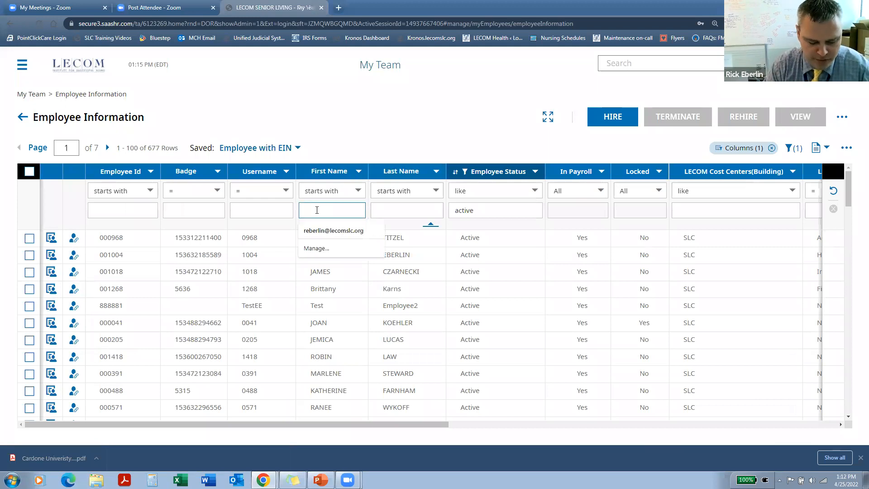
type("Tes")
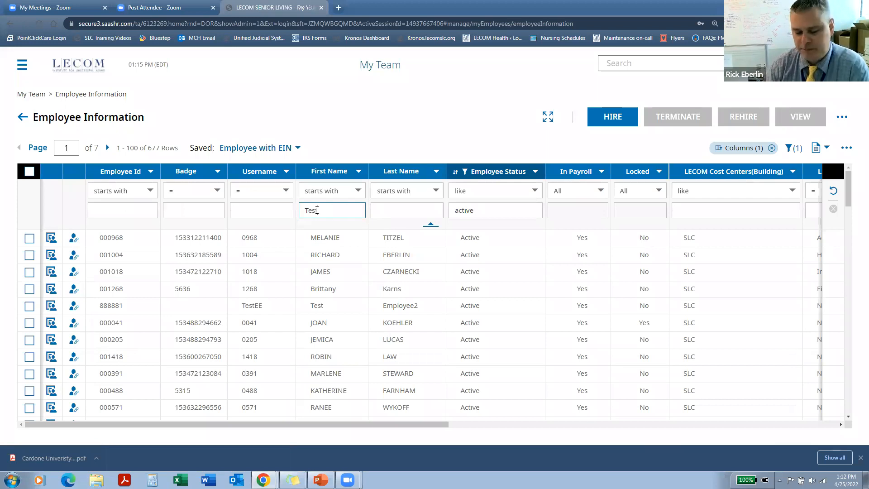
type("t")
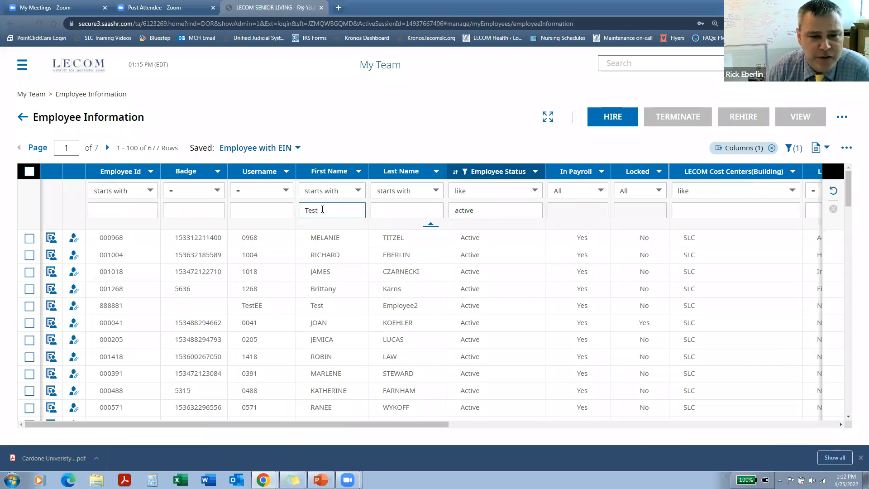
key("Return")
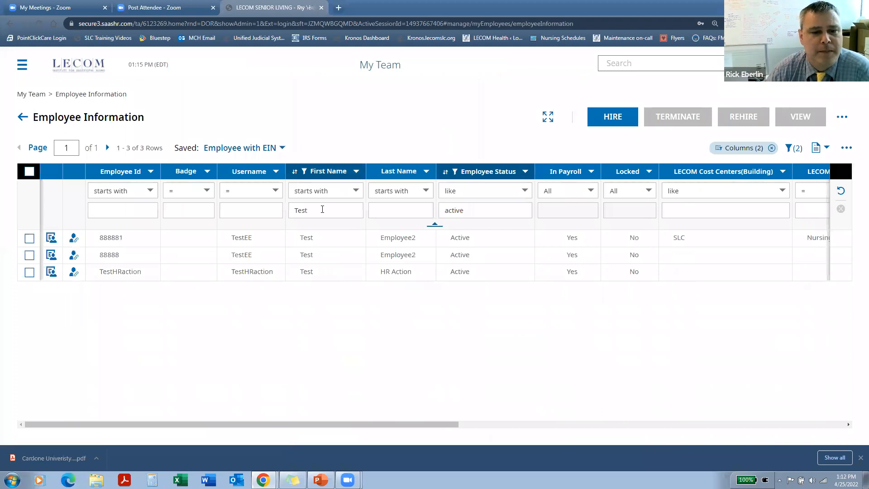
Switch the First Name filter condition to "like" and filter the employee list by "Te".
left_click(342, 192)
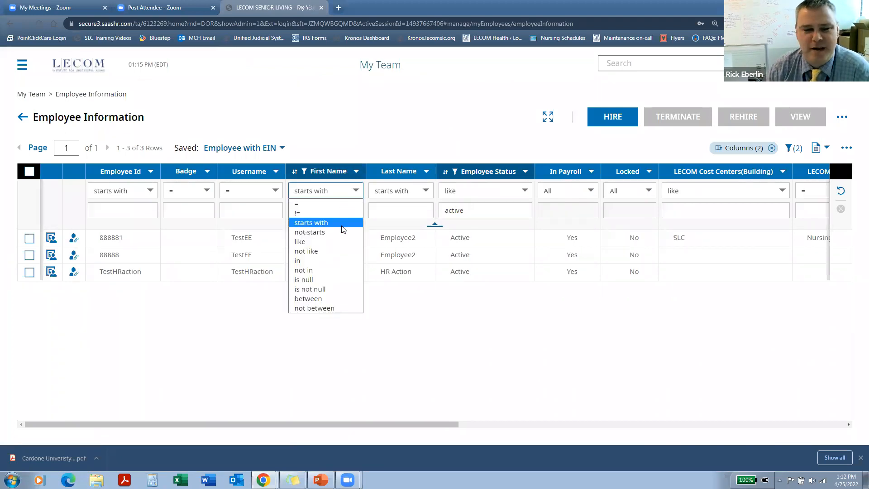
left_click(341, 192)
left_click(341, 194)
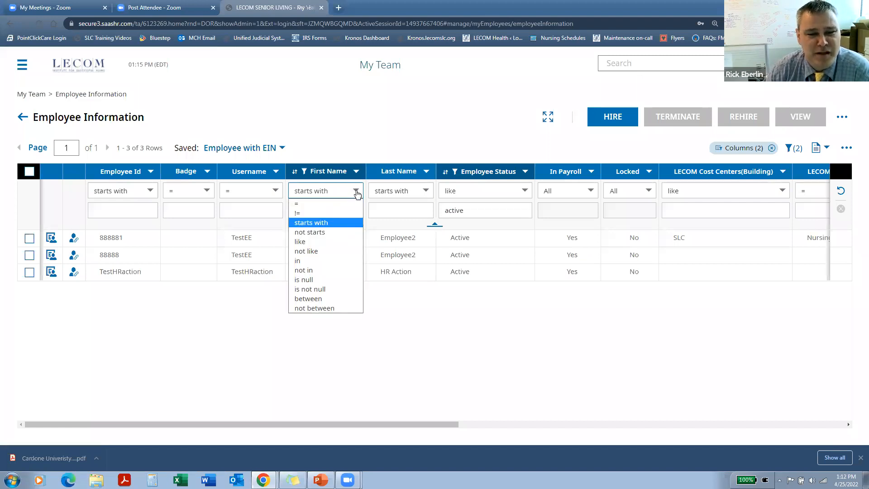
left_click(332, 243)
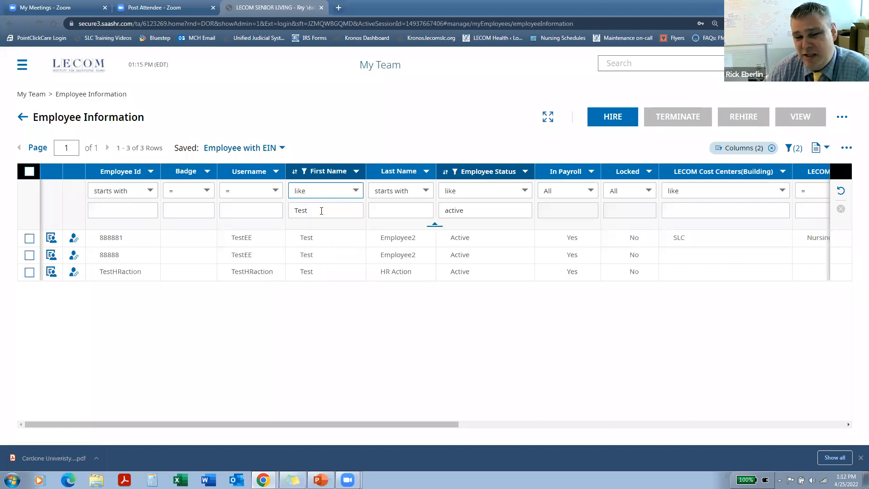
type("T")
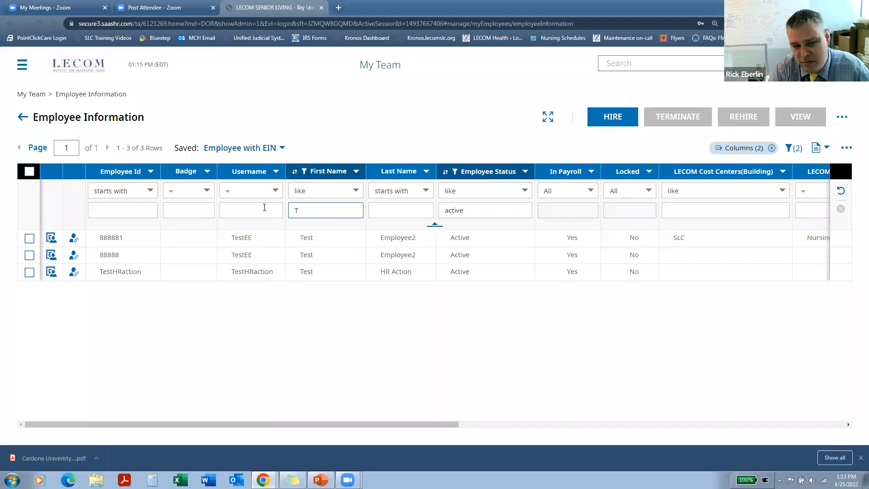
type("e")
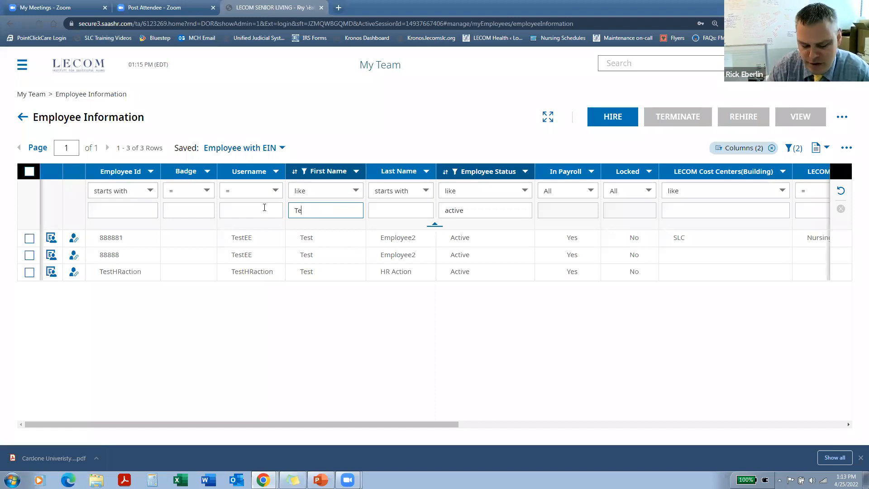
key("Return")
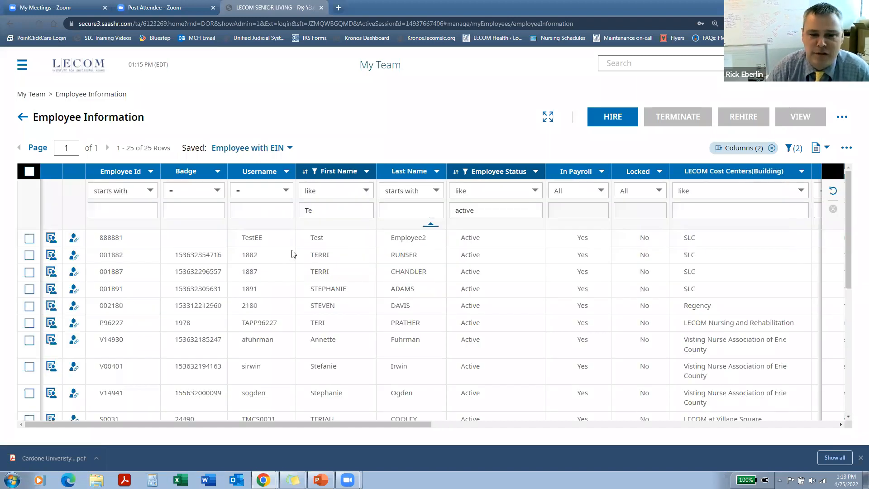
Narrow the First Name filter to "Test" and open the current timesheet of the first listed employee through the quick links.
left_click(321, 209)
type("st")
key("Return")
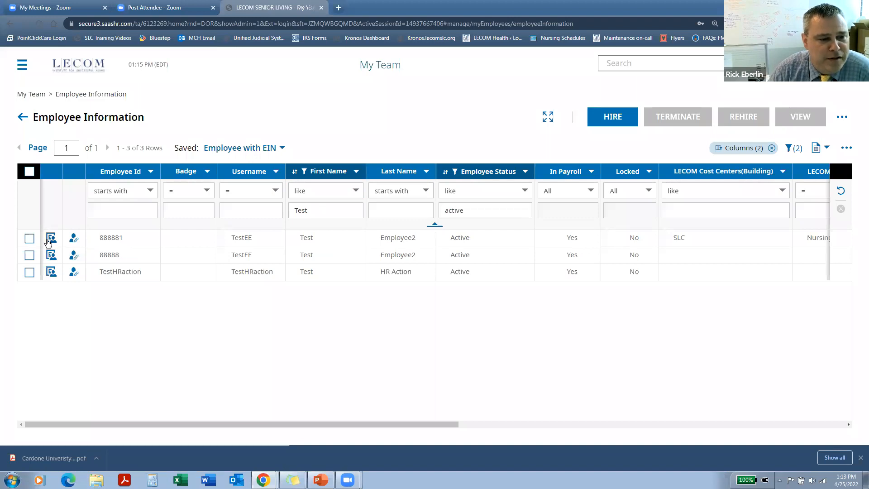
left_click(73, 240)
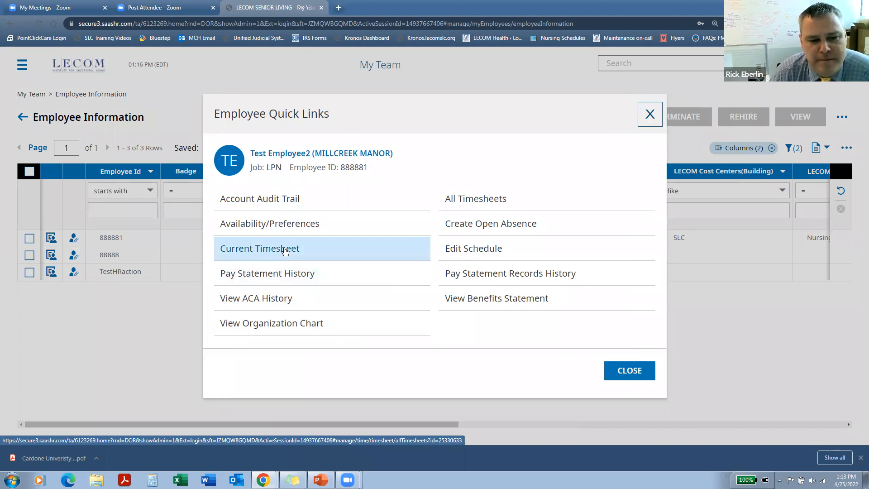
left_click(284, 251)
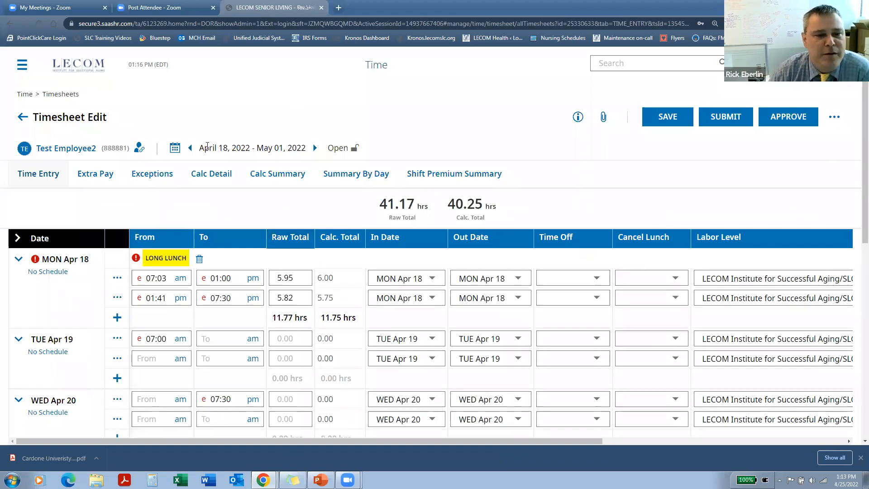
Look at the following pay period's timesheet, and compare the raw and calculated hour totals for April 18 - May 01, 2022.
left_click_drag(201, 147, 310, 150)
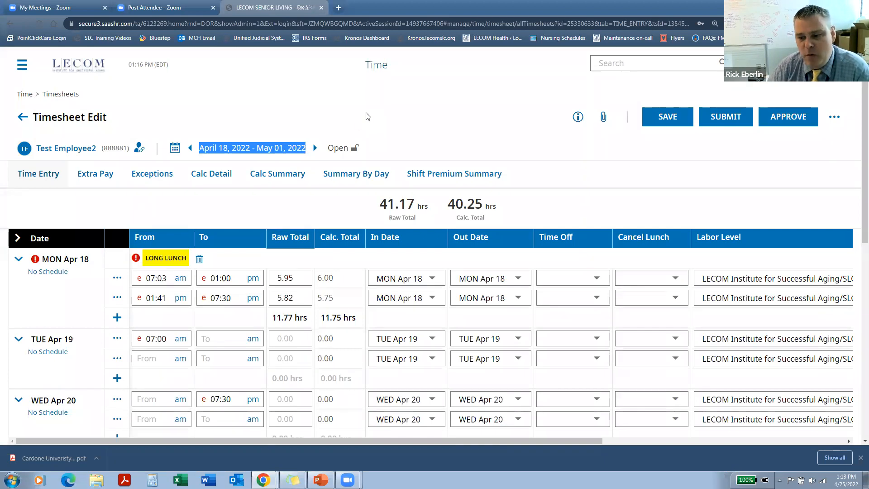
left_click(314, 148)
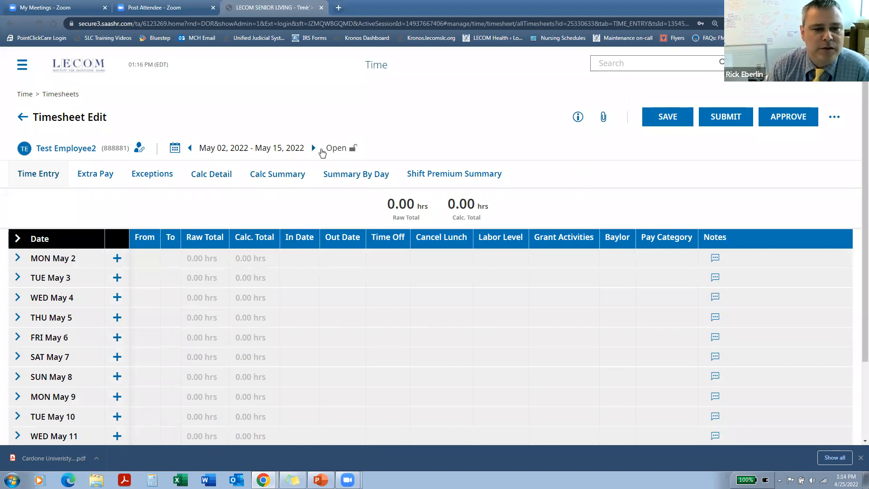
left_click(191, 149)
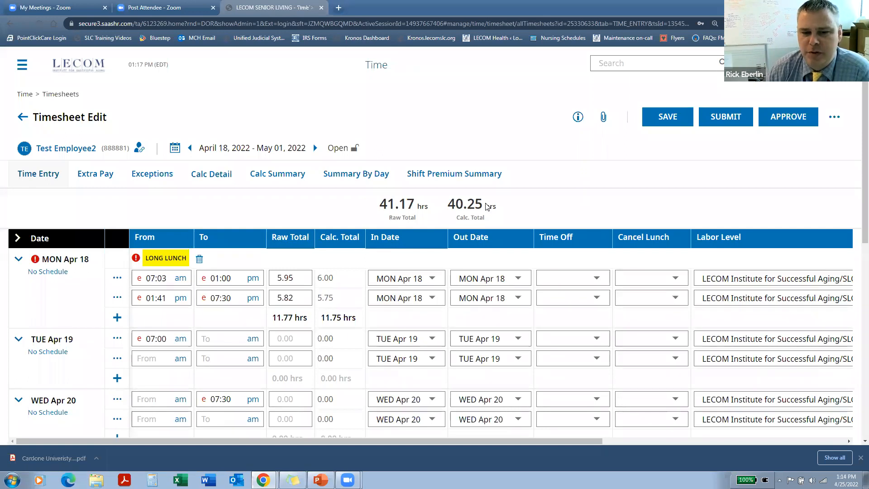
left_click_drag(483, 204, 425, 202)
left_click_drag(482, 203, 379, 203)
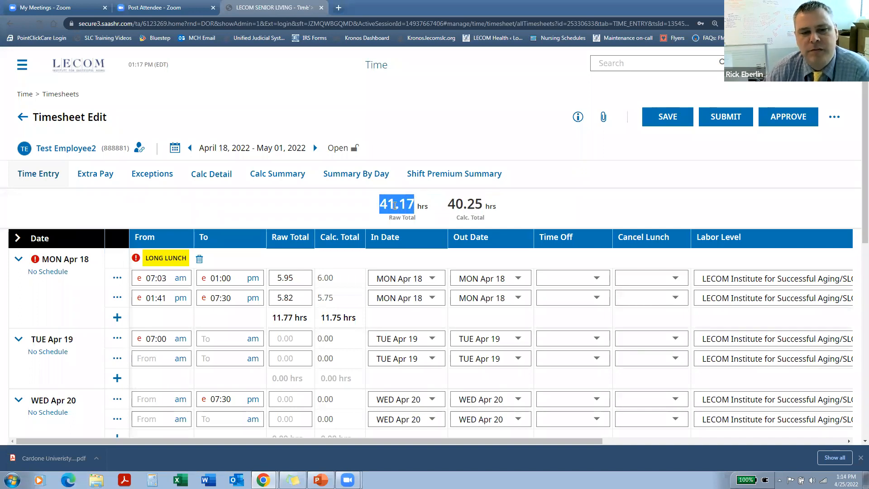
left_click(360, 265)
Examine the Monday April 18 punches, comparing the raw and calculated hours of each row and the daily total.
scroll(359, 264, "down", 1)
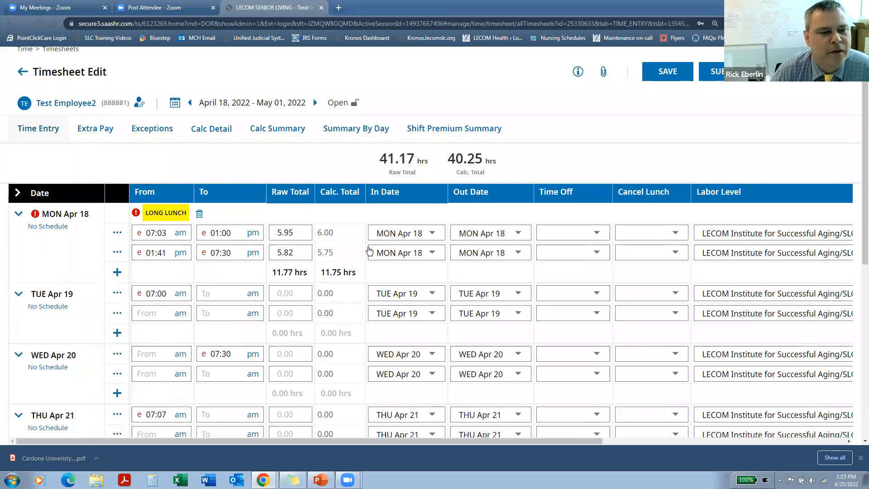
scroll(368, 249, "down", 1)
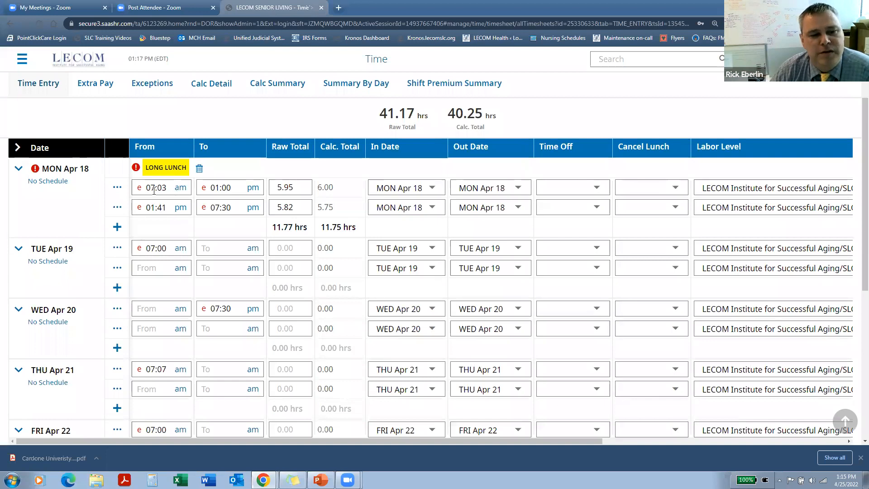
double_click(297, 188)
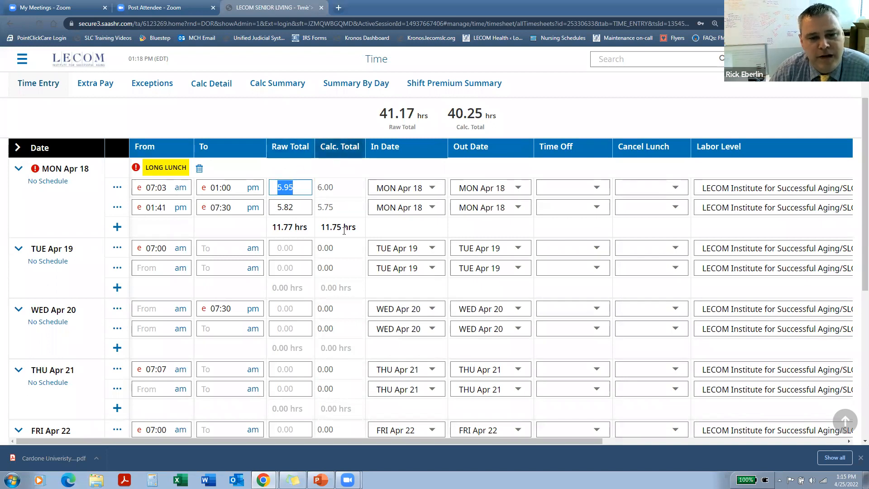
left_click_drag(337, 187, 317, 186)
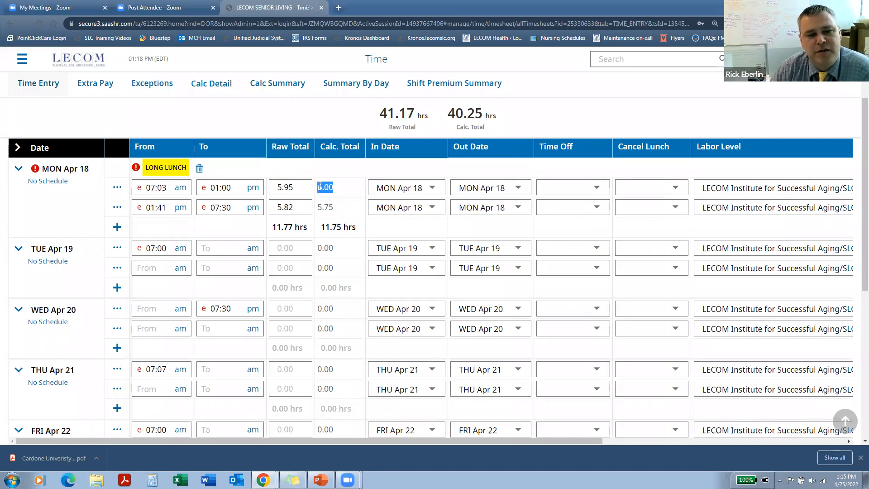
left_click_drag(170, 187, 150, 188)
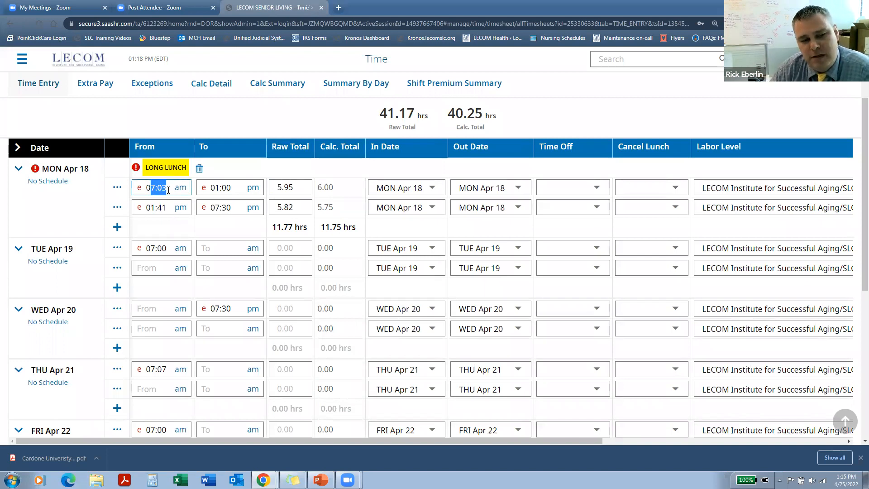
left_click(337, 190)
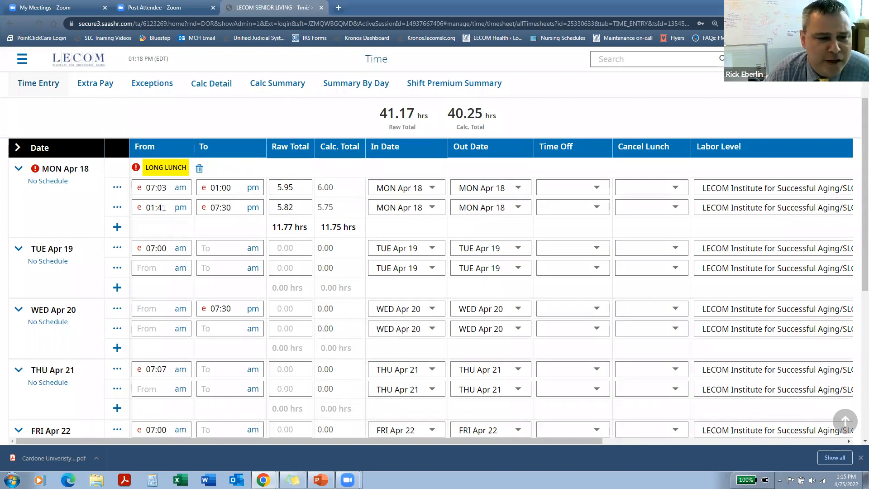
left_click_drag(166, 206, 147, 207)
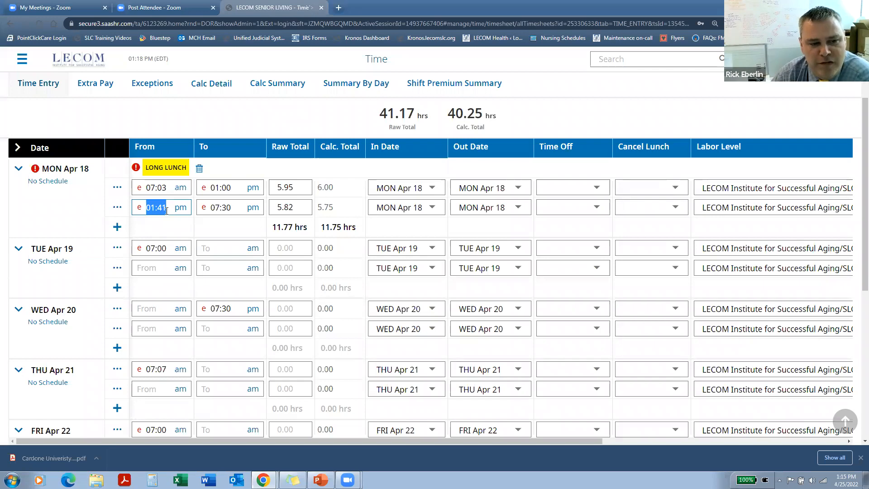
left_click_drag(292, 207, 278, 207)
left_click_drag(335, 207, 317, 208)
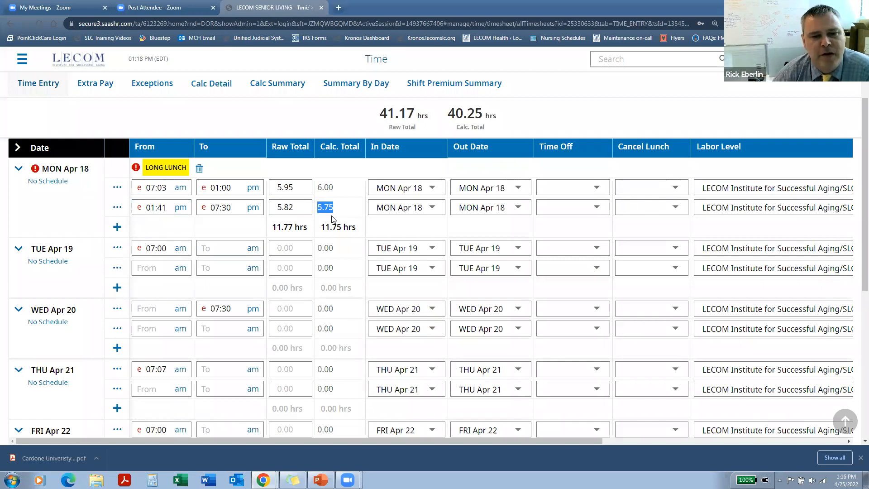
left_click_drag(342, 227, 320, 227)
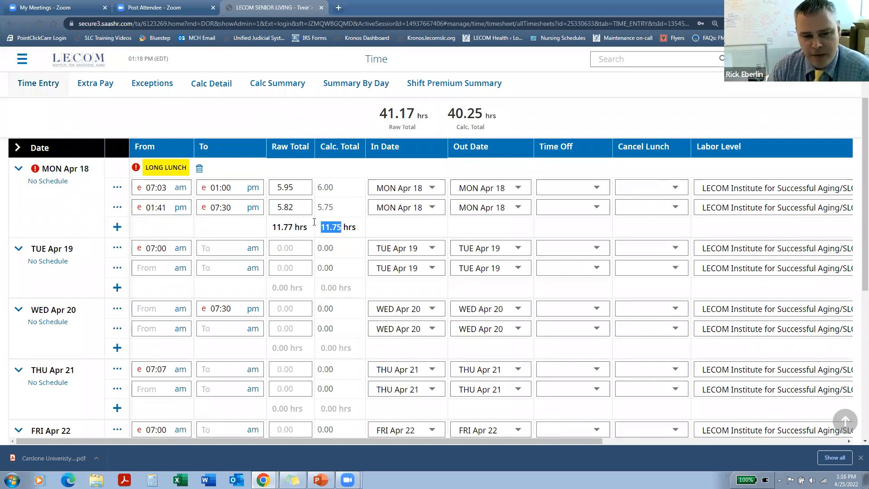
left_click_drag(167, 207, 151, 207)
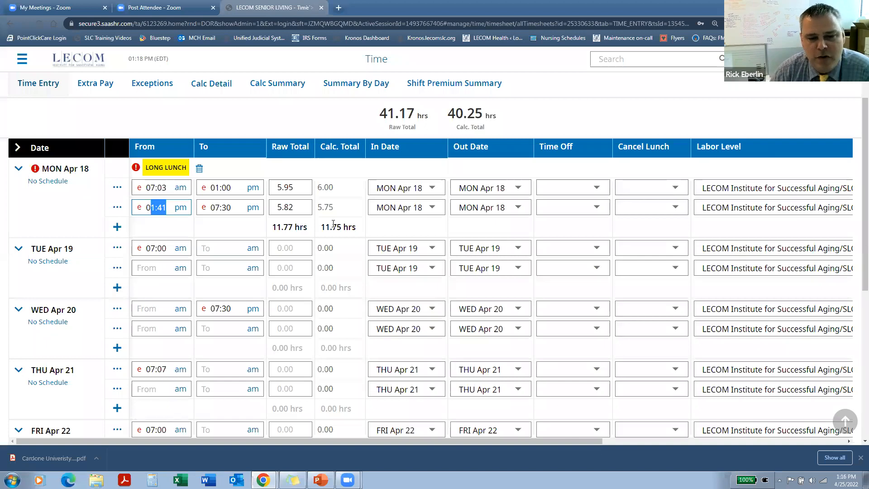
Check the in and out times from Tuesday April 19 to Thursday April 21 for missing punches.
scroll(332, 239, "down", 1)
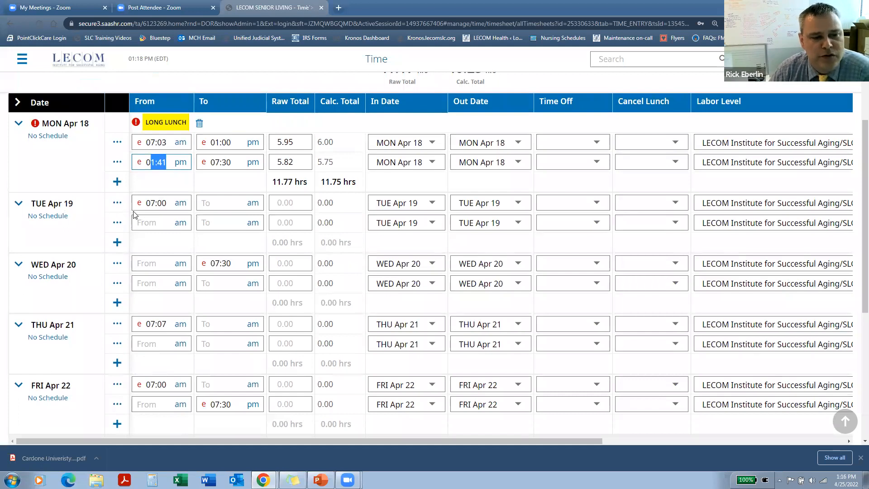
left_click(164, 202)
left_click(208, 204)
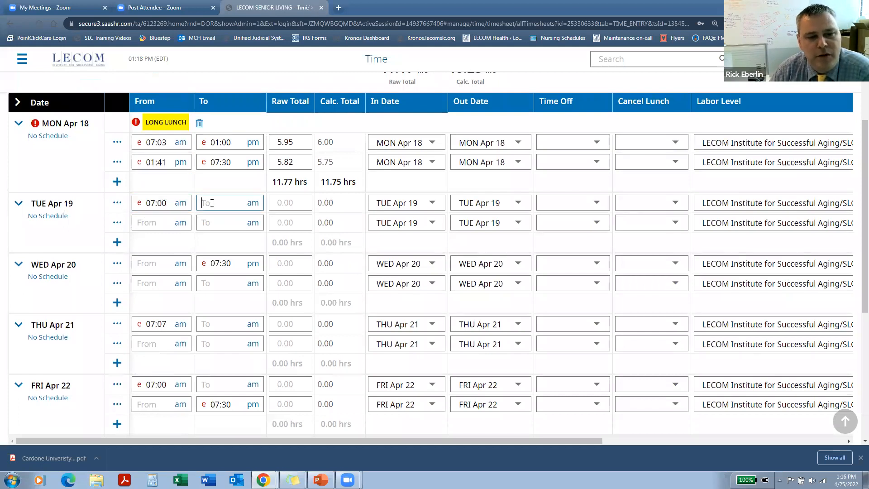
left_click(141, 265)
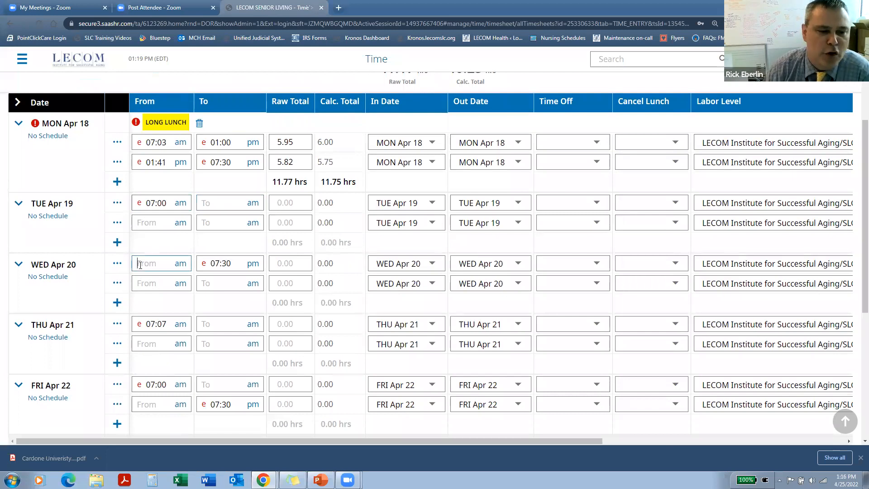
left_click(234, 263)
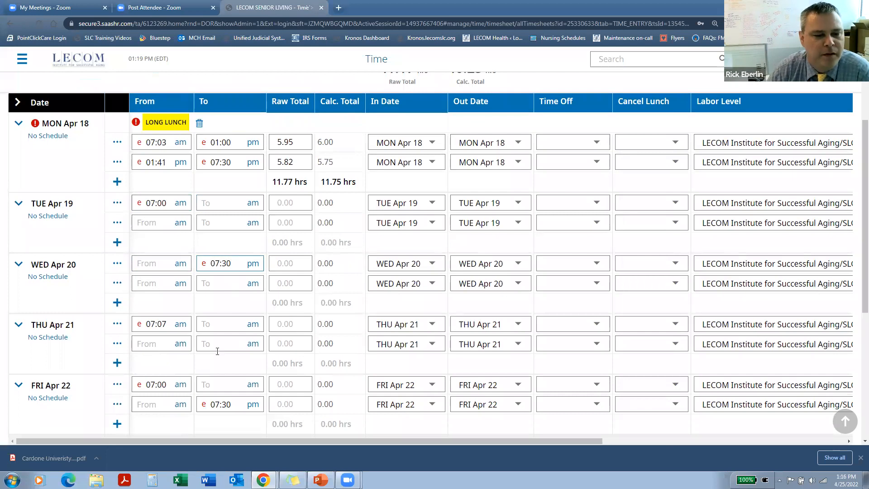
scroll(192, 319, "down", 1)
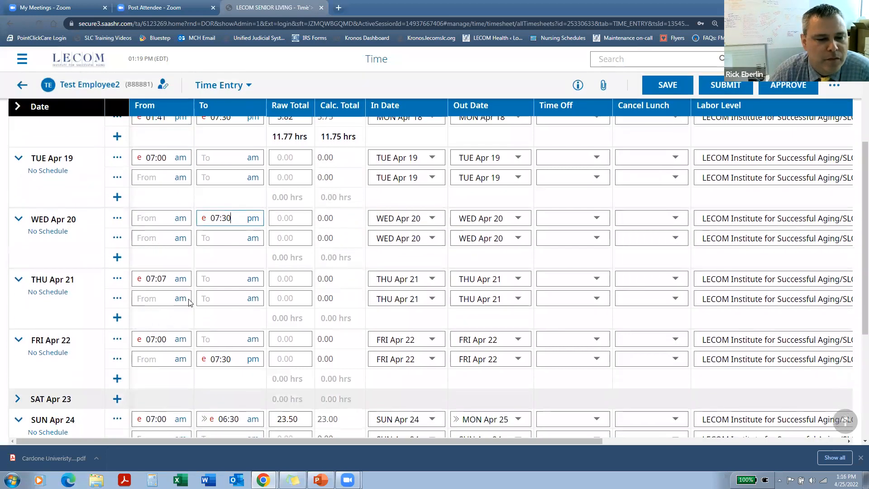
left_click(175, 279)
left_click(229, 277)
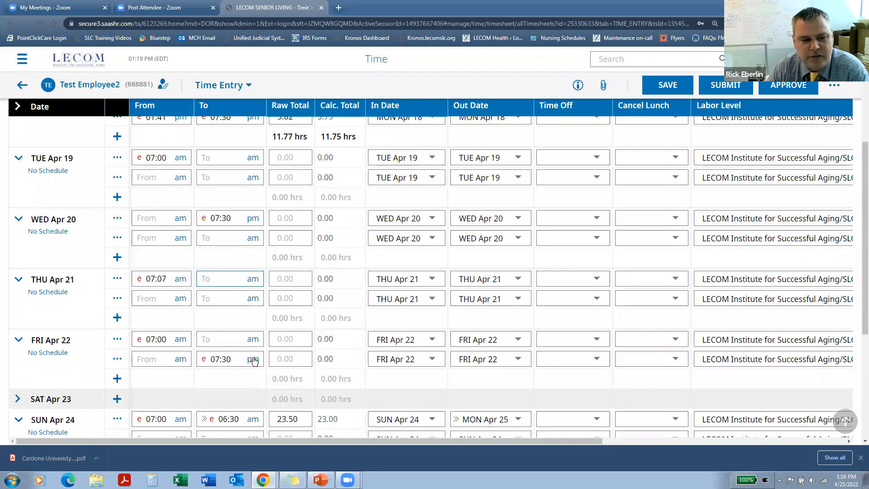
Review the remaining timesheet entries through Monday April 25, and recheck the out time for Tuesday April 19.
scroll(252, 359, "down", 2)
scroll(252, 359, "down", 1)
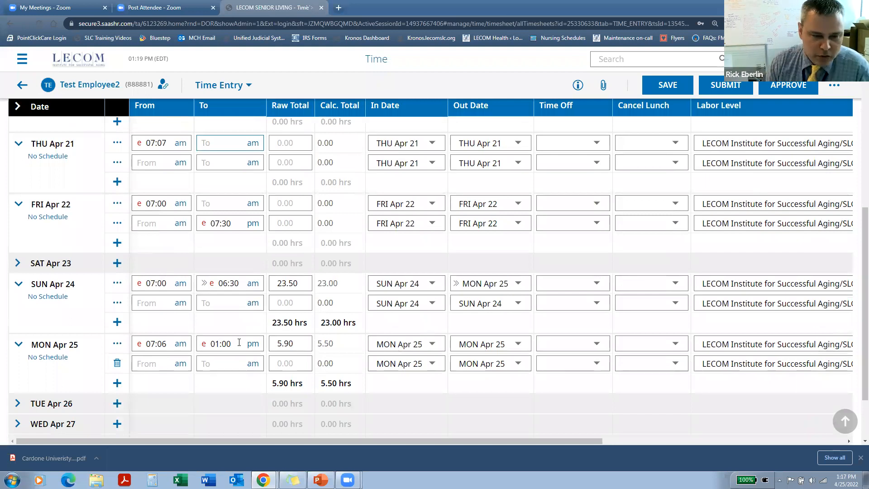
scroll(239, 342, "up", 5)
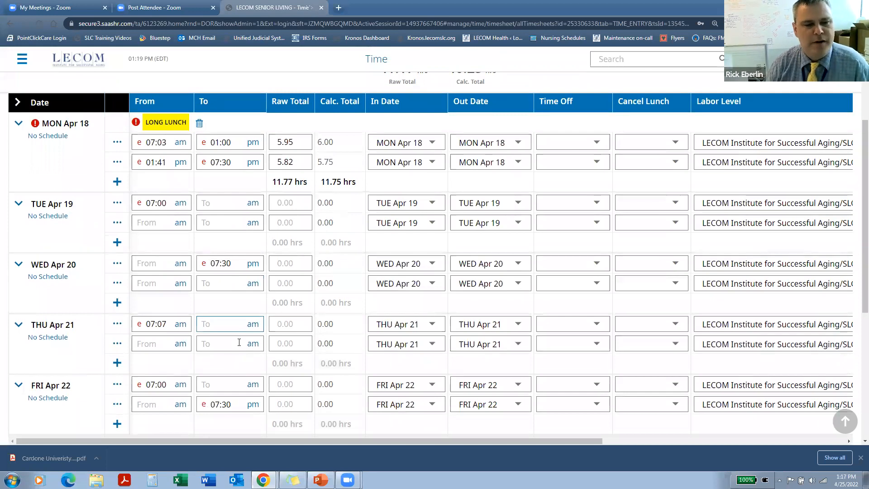
left_click(214, 202)
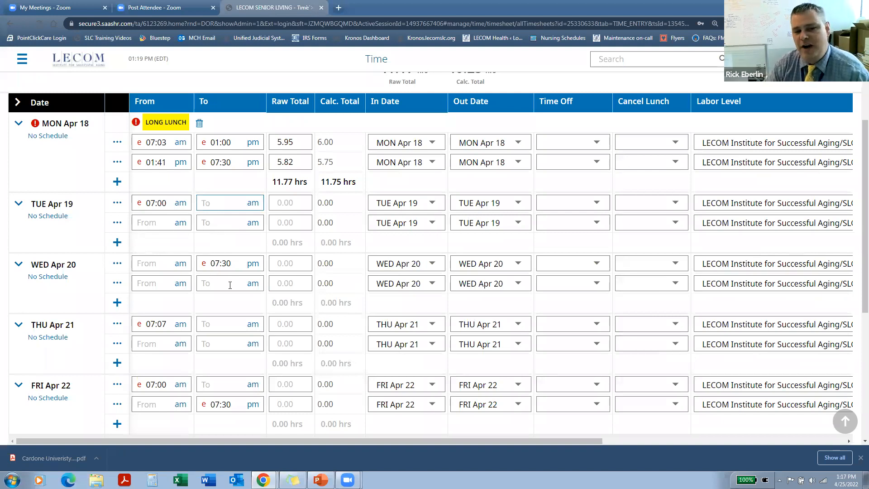
Leave the timesheet for the home dashboard and open the Missing Punches to resolve report for My Employees.
scroll(230, 284, "up", 3)
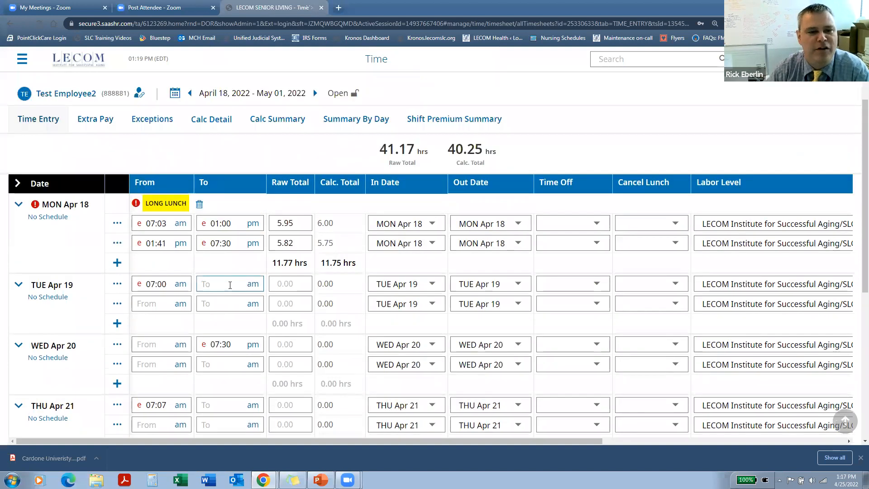
left_click(80, 71)
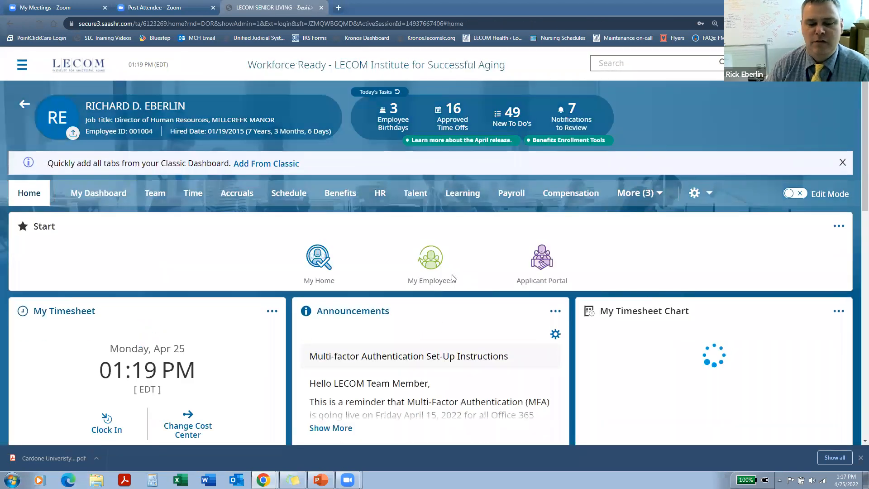
left_click(424, 256)
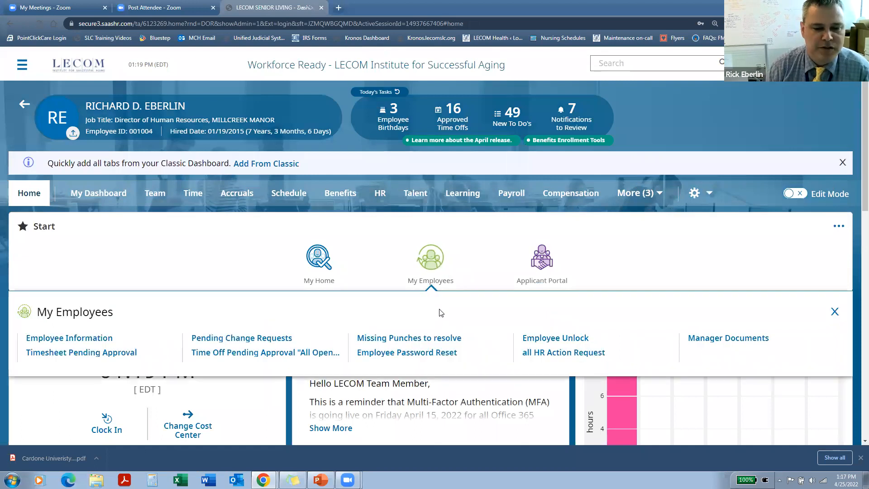
left_click(409, 339)
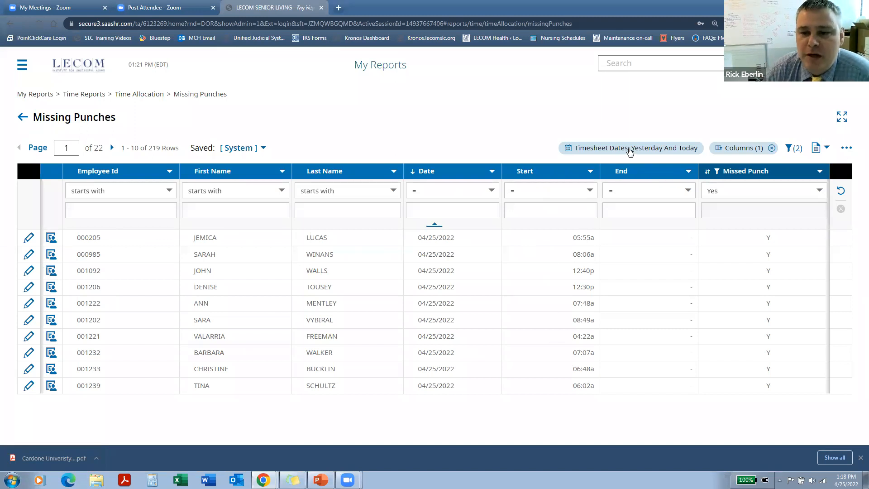
Filter the Missing Punches report's timesheet dates by the current bi-weekly pay period, April 18 to May 01, 2022.
left_click(630, 150)
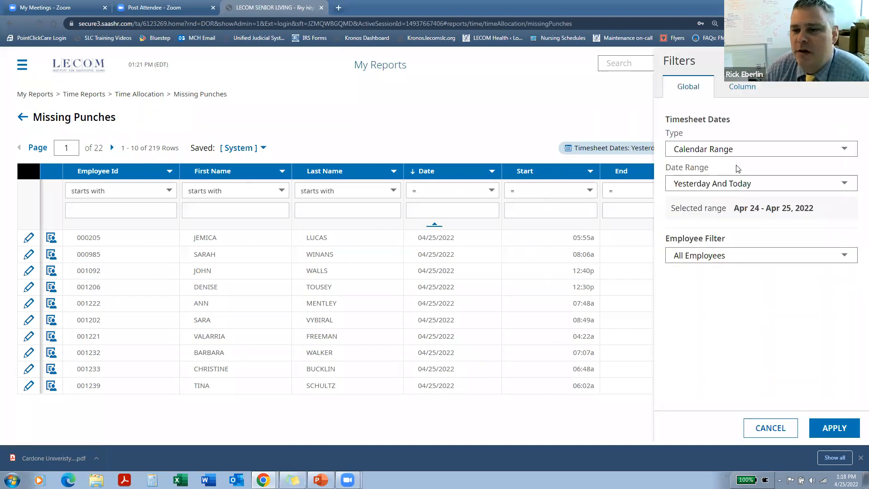
left_click(743, 154)
left_click(742, 174)
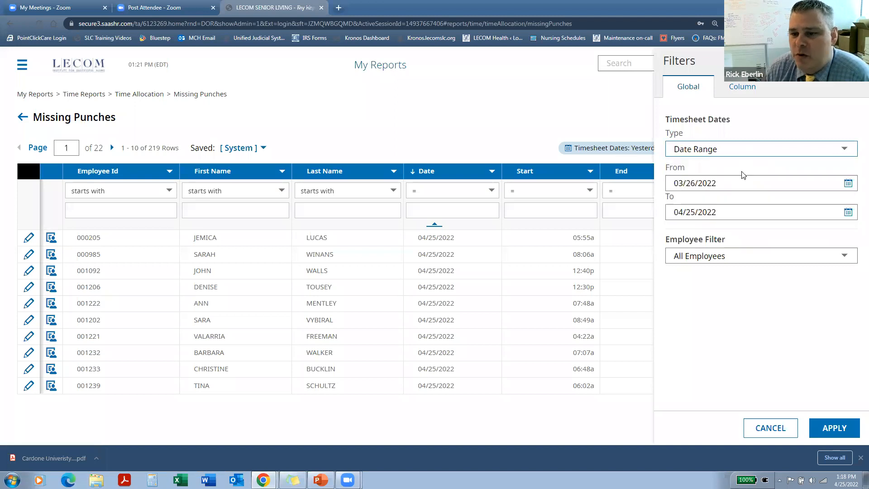
left_click(721, 150)
left_click(723, 186)
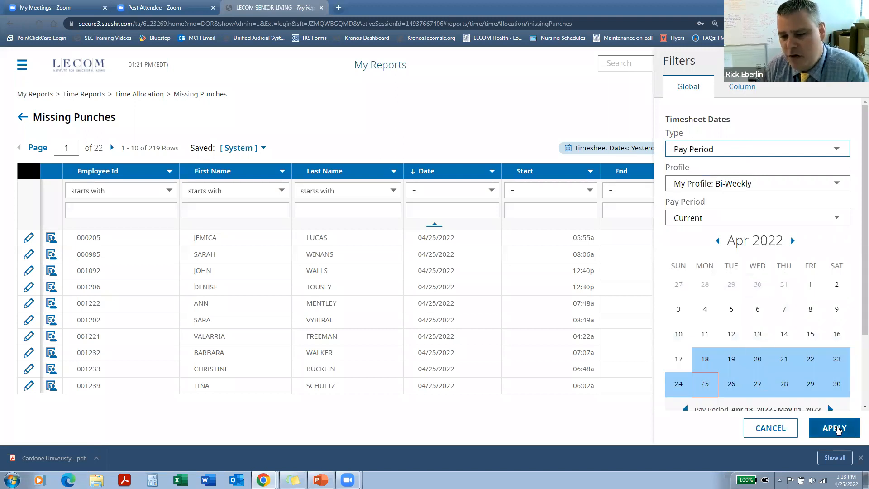
left_click(838, 428)
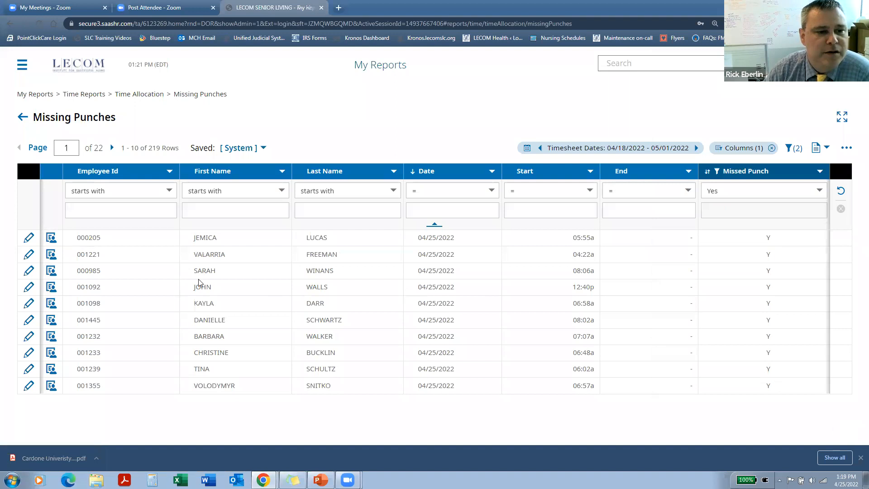
Check the report's total row count and look at page 28 of the missing punches.
left_click_drag(161, 149, 147, 149)
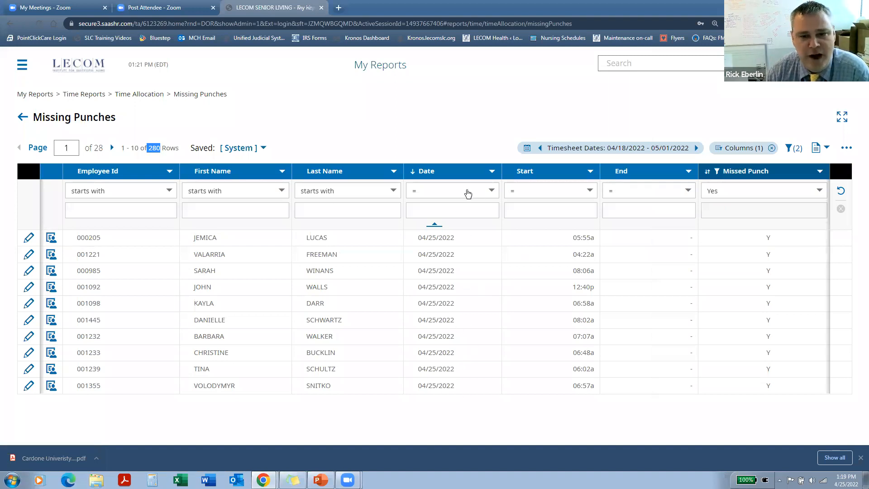
left_click(465, 190)
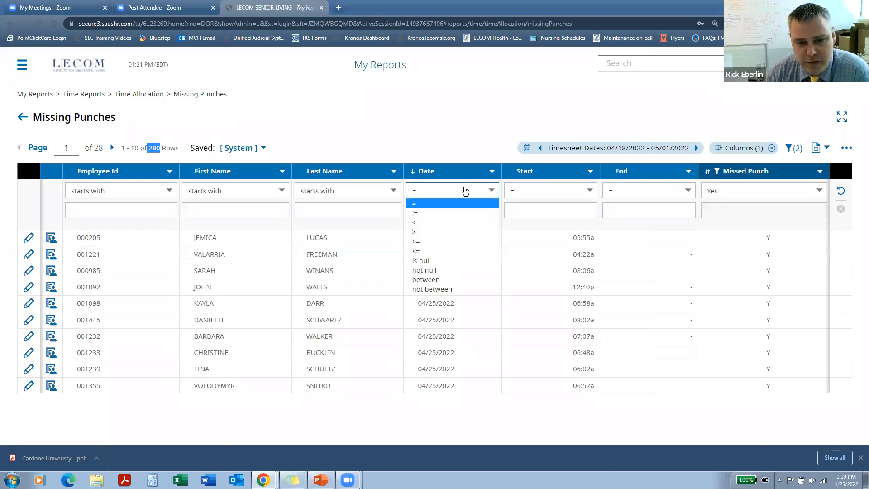
left_click(468, 149)
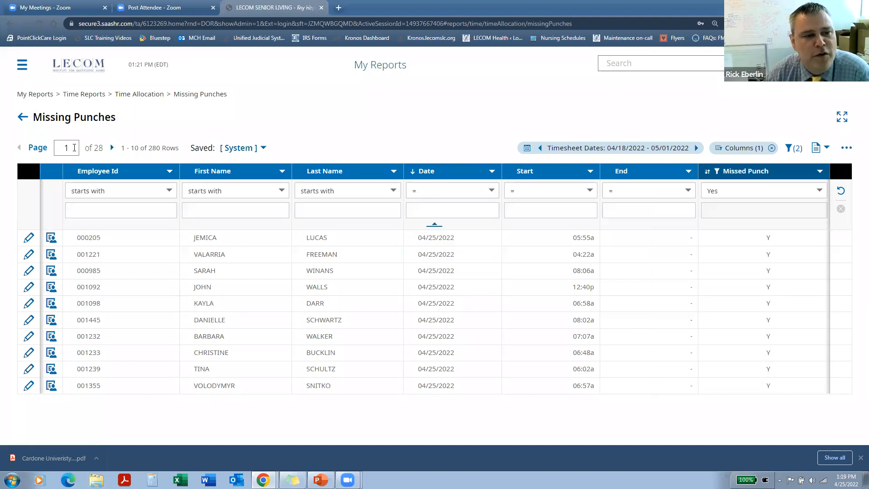
double_click(59, 149)
type("28")
key("Return")
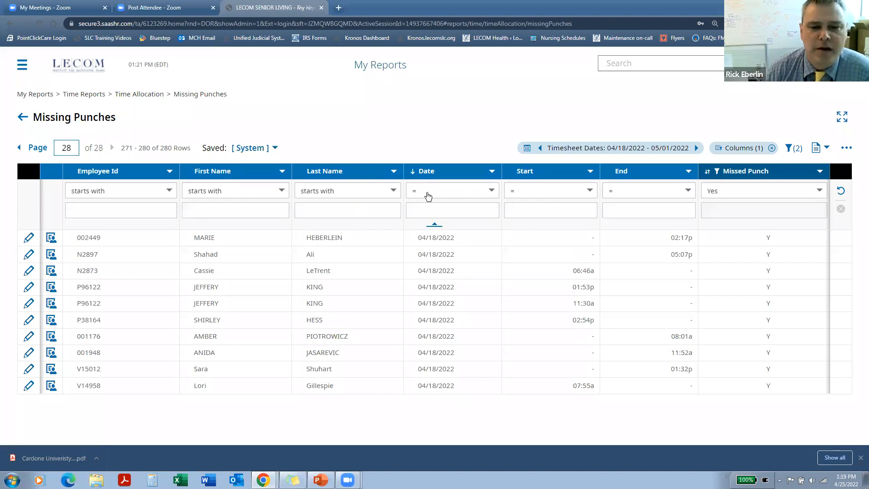
Filter the Missing Punches report to dates earlier than 04/25/2022.
left_click(427, 195)
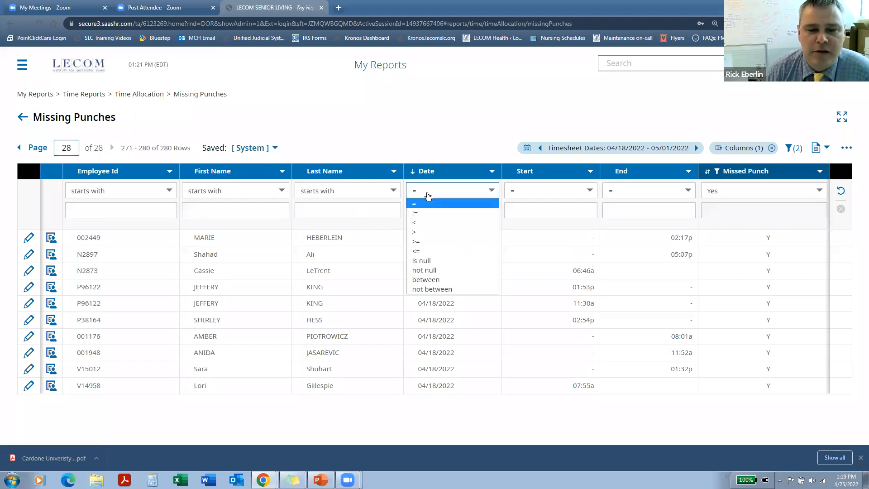
left_click(428, 223)
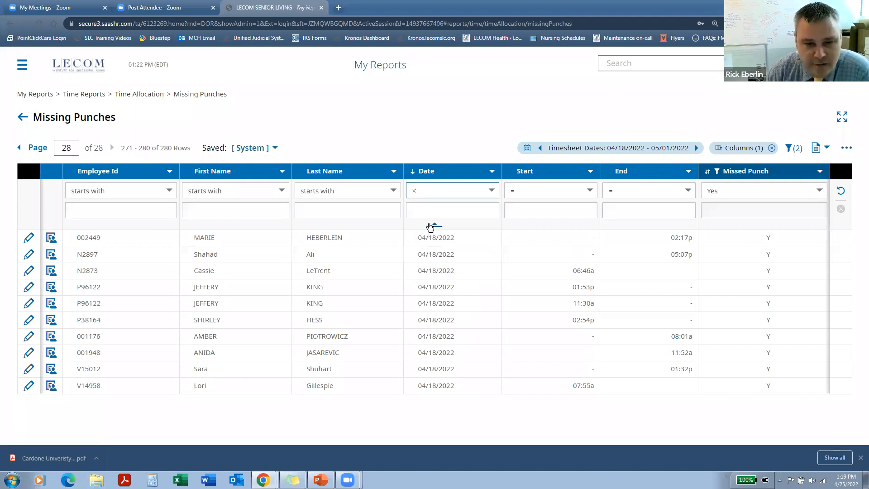
left_click(421, 206)
type("04/25/20")
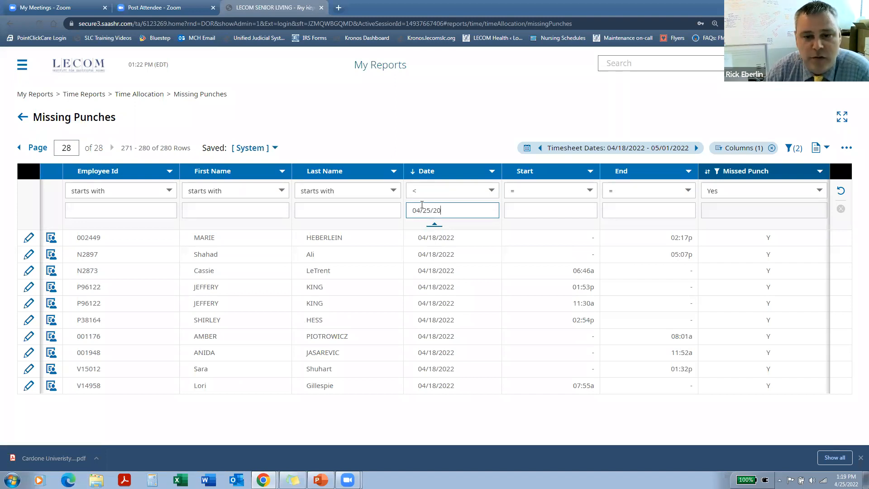
type("22")
key("Return")
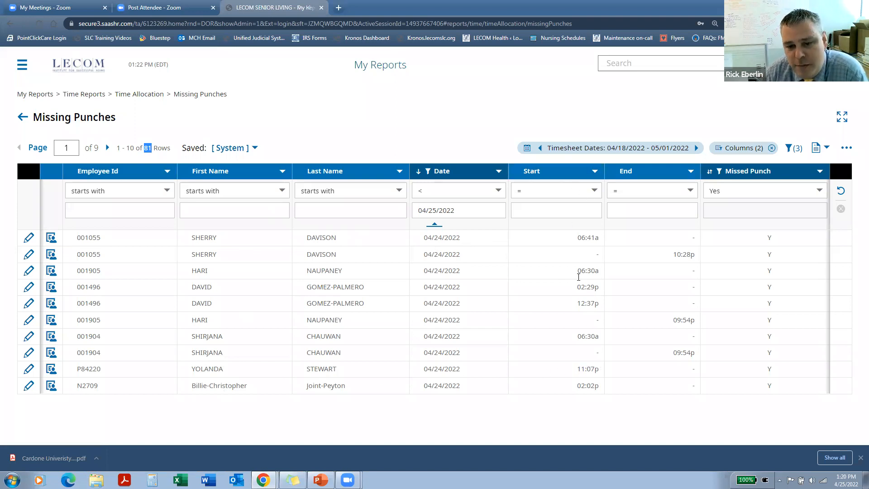
Examine the 04/24/2022 row with the 11:07p start, comparing its start and end punches.
left_click_drag(575, 368, 598, 368)
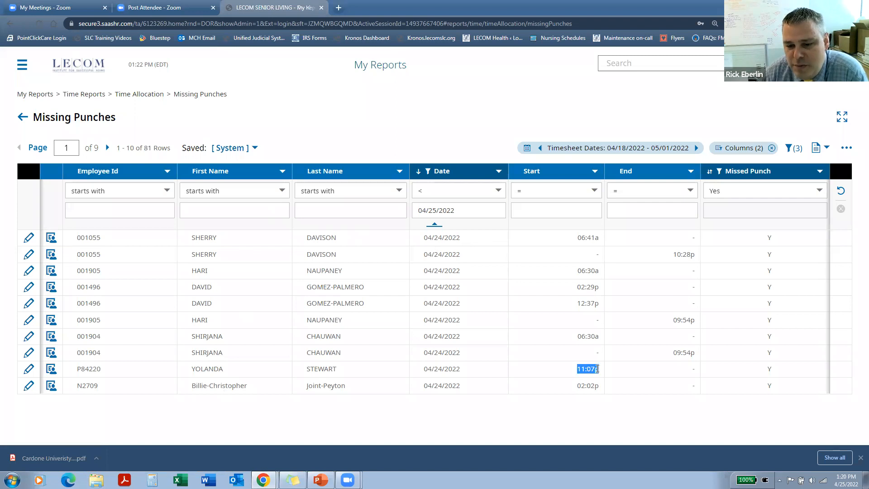
left_click_drag(697, 368, 696, 368)
left_click(676, 369)
left_click(688, 369)
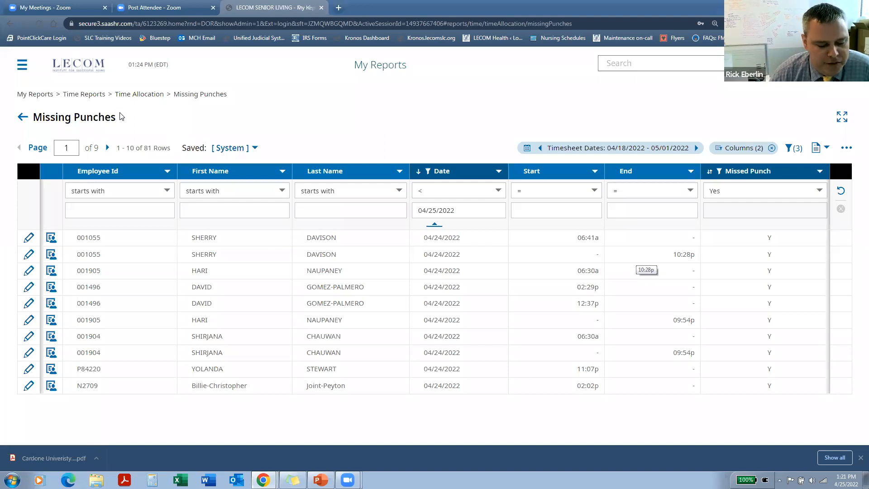
Return to the home dashboard, discarding the report changes, and open Pending Change Requests for My Employees.
left_click(80, 69)
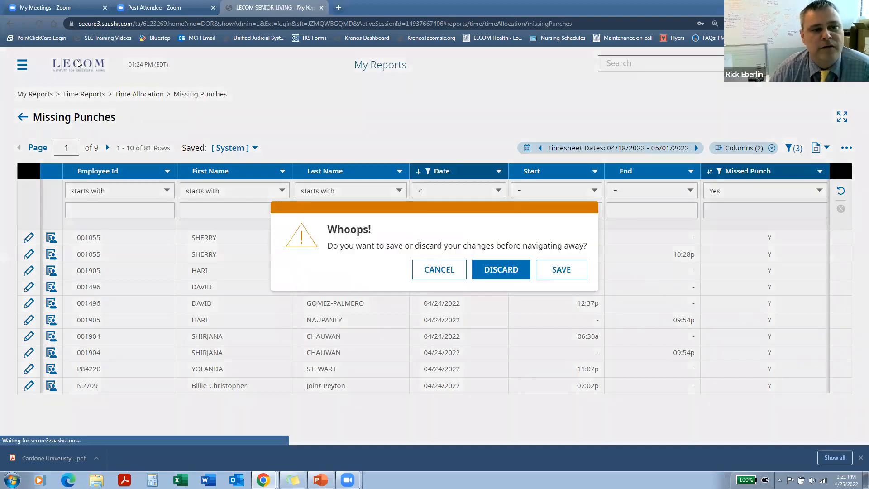
left_click(502, 270)
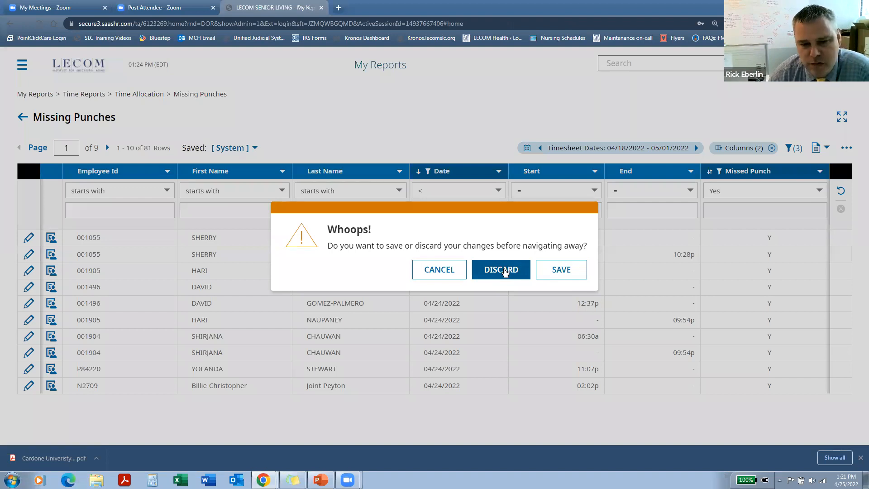
left_click(502, 269)
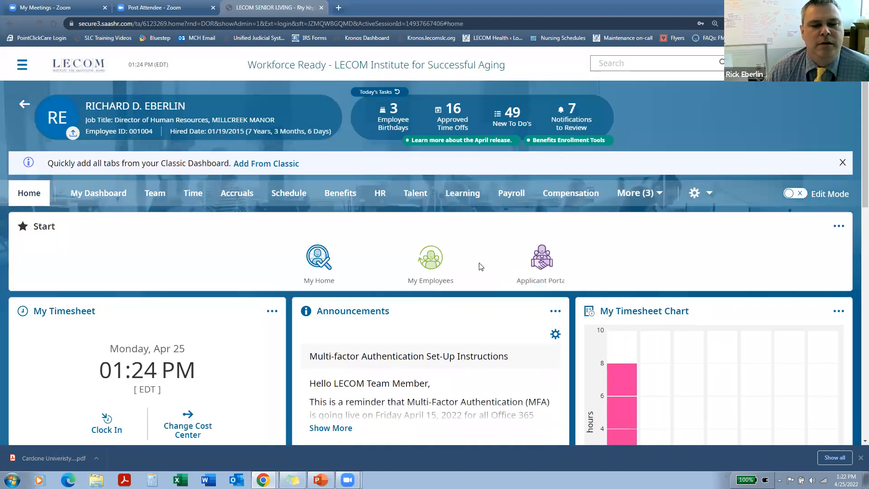
left_click(432, 256)
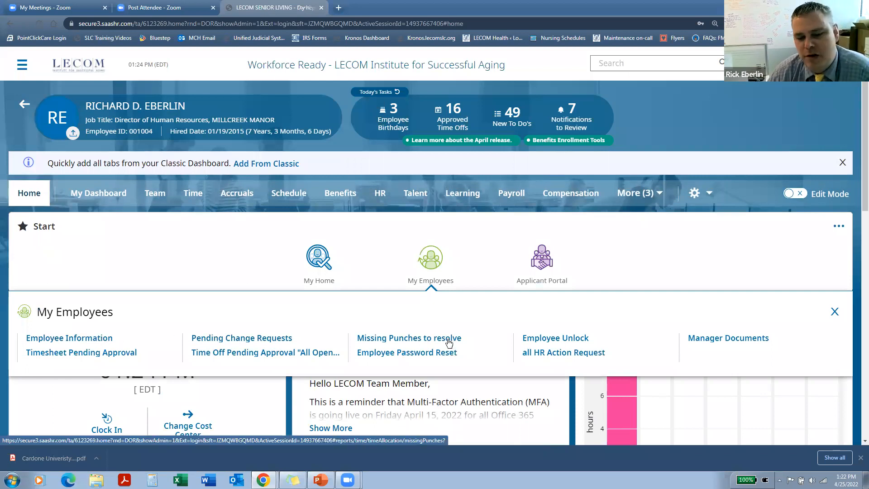
left_click(265, 339)
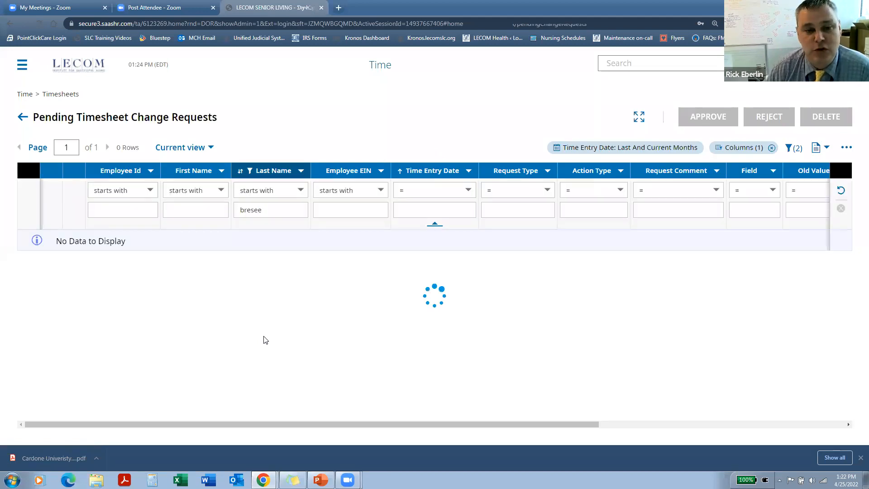
Clear the last name filter and filter the pending timesheet change requests by first name "Test".
double_click(273, 211)
key("BackSpace")
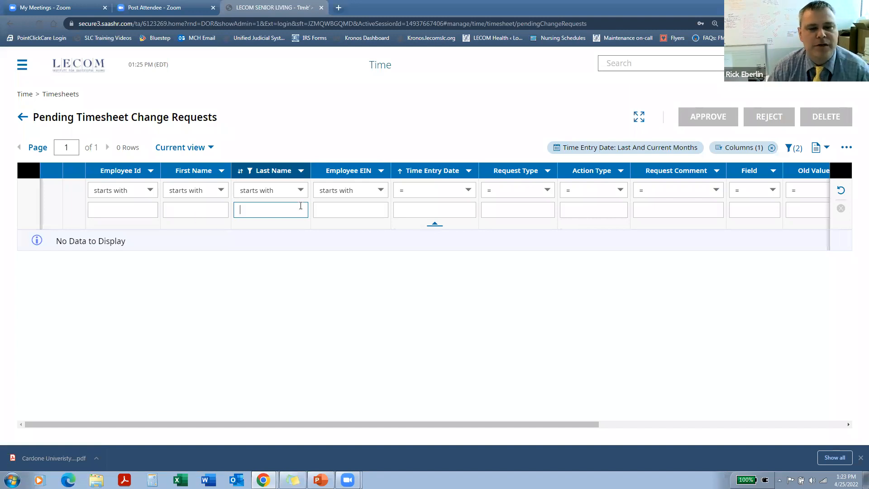
left_click(175, 212)
type("Test")
key("Return")
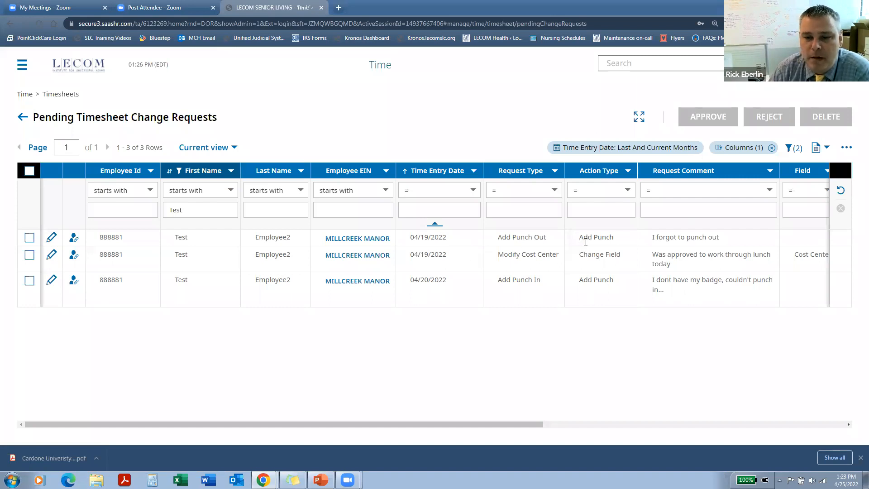
Check the Add Punch Out request against the Tuesday April 19 out time in the employee's timesheet, and return to the requests.
left_click_drag(545, 236, 500, 237)
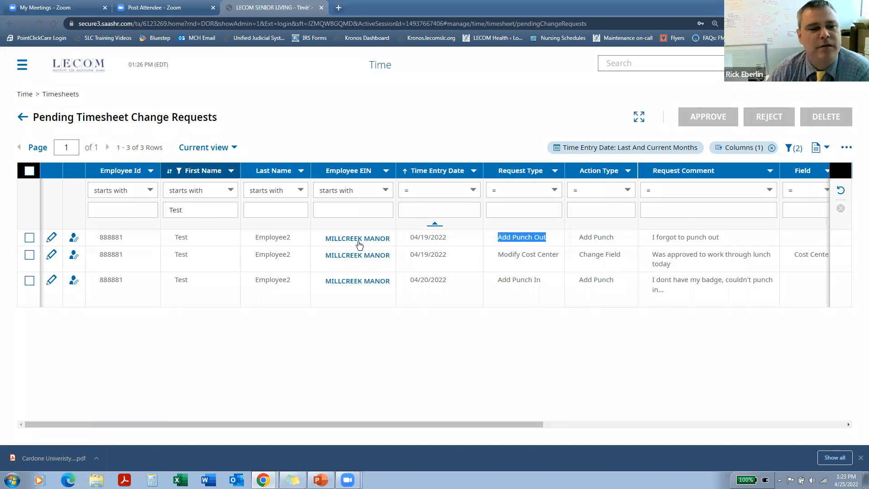
left_click(51, 239)
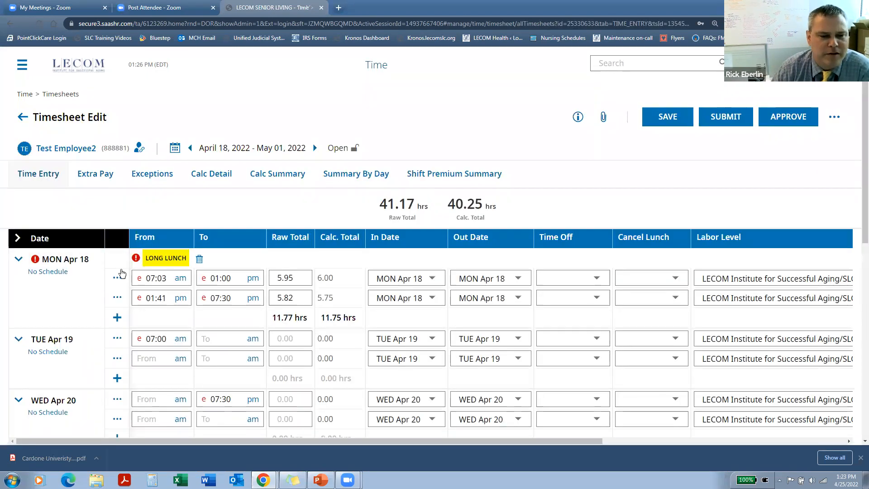
scroll(199, 298, "down", 1)
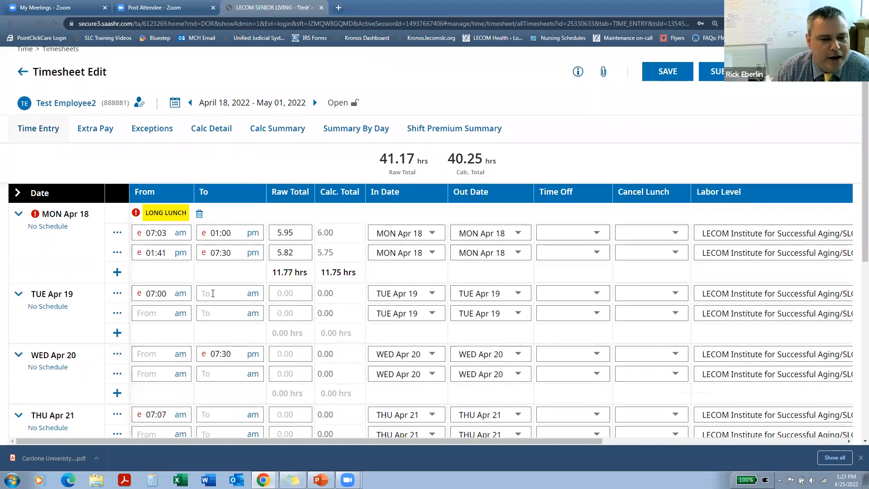
left_click(213, 293)
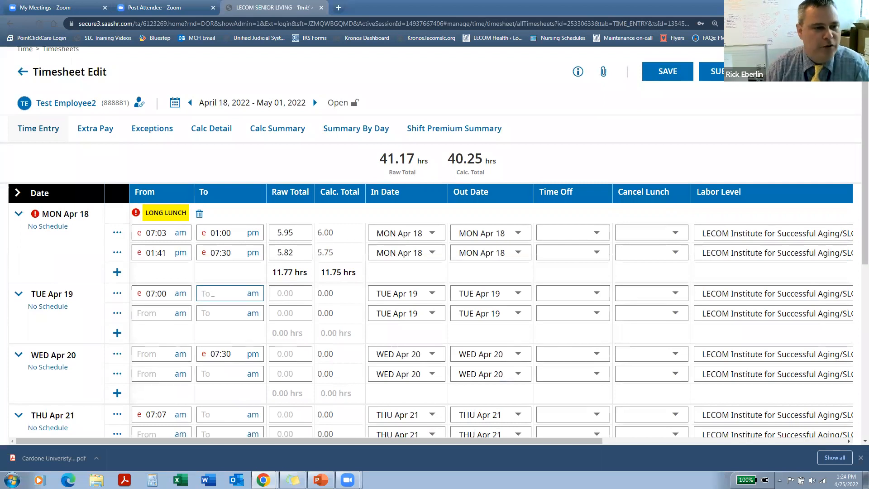
left_click(23, 72)
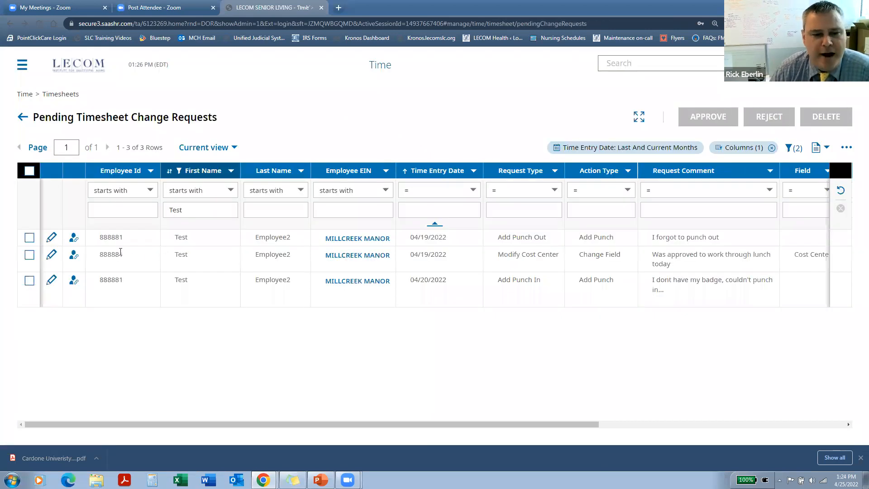
Select the 04/19/2022 Add Punch Out request, and view its rejection comment form without rejecting the request.
left_click(29, 240)
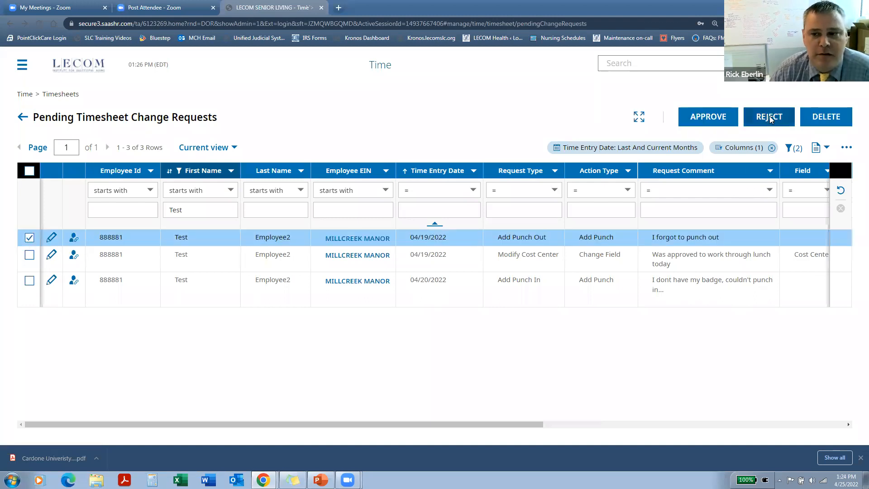
left_click(771, 120)
left_click(317, 224)
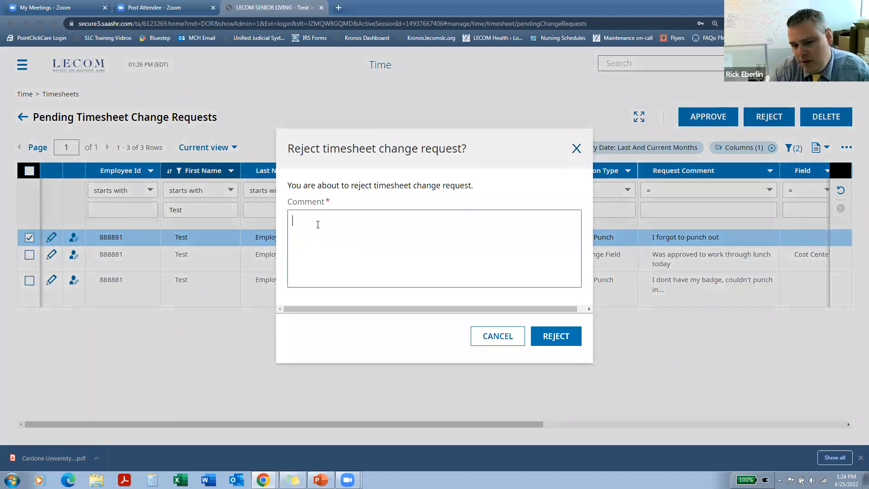
left_click(501, 340)
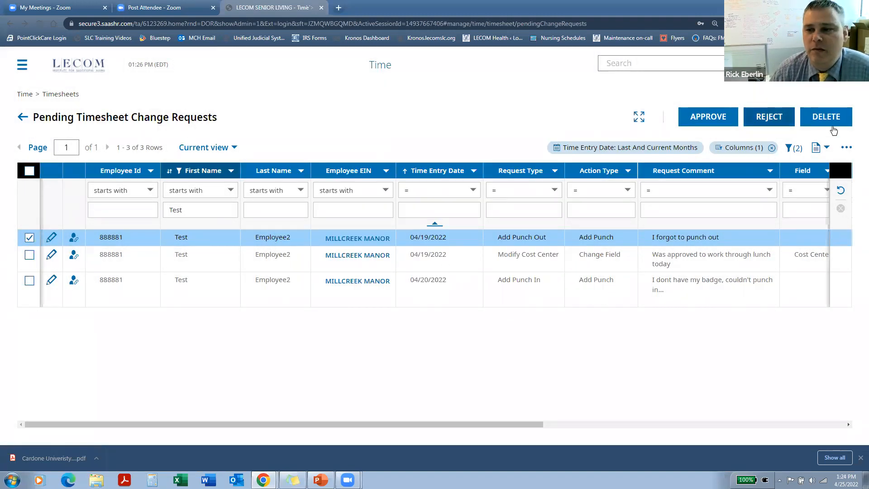
Approve the selected 04/19/2022 Add Punch Out request with the comment "this is correct".
left_click(704, 119)
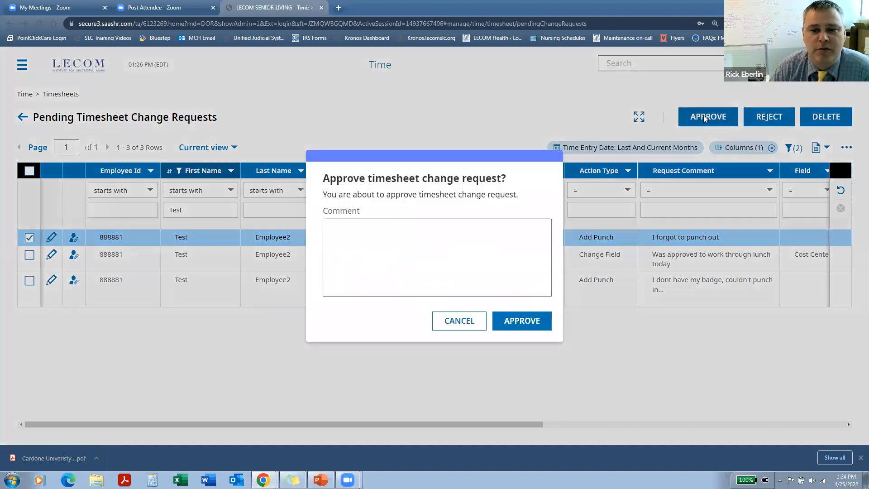
left_click(360, 231)
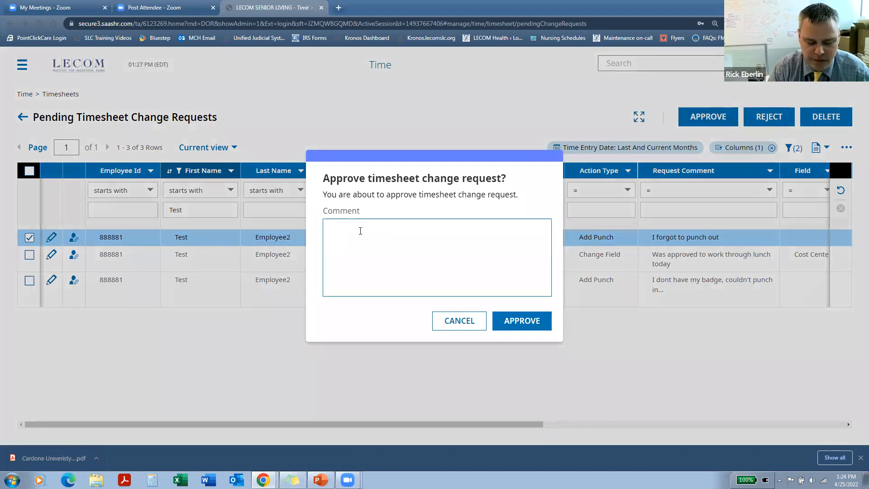
type("this is")
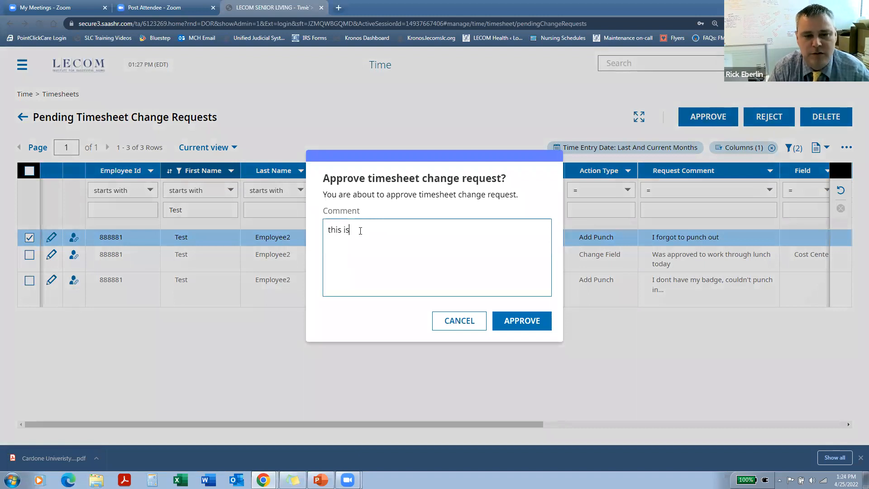
type(" correct")
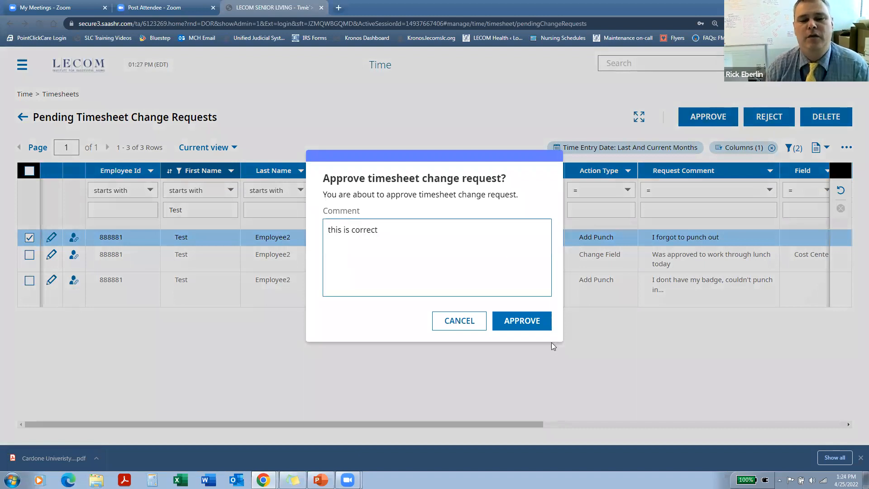
left_click(527, 321)
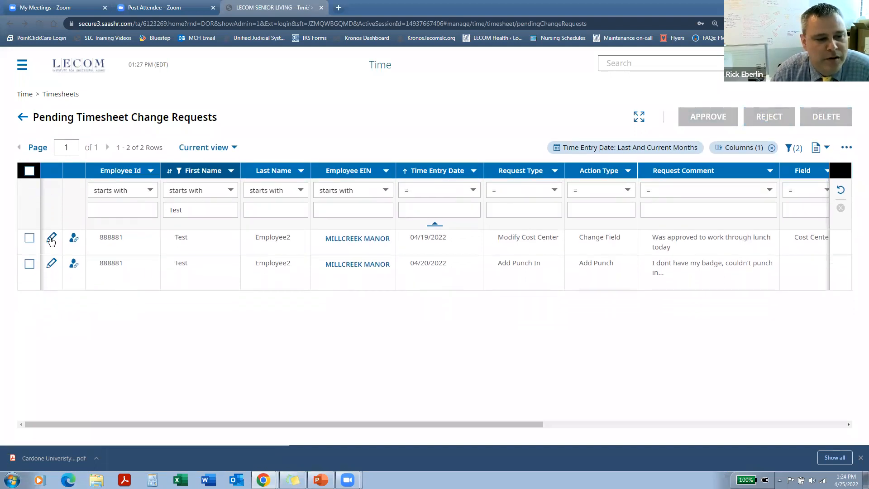
Re-enter the Tuesday April 19 out time as 07:30 pm in the employee's timesheet, save it, and return to the pending requests.
left_click(51, 238)
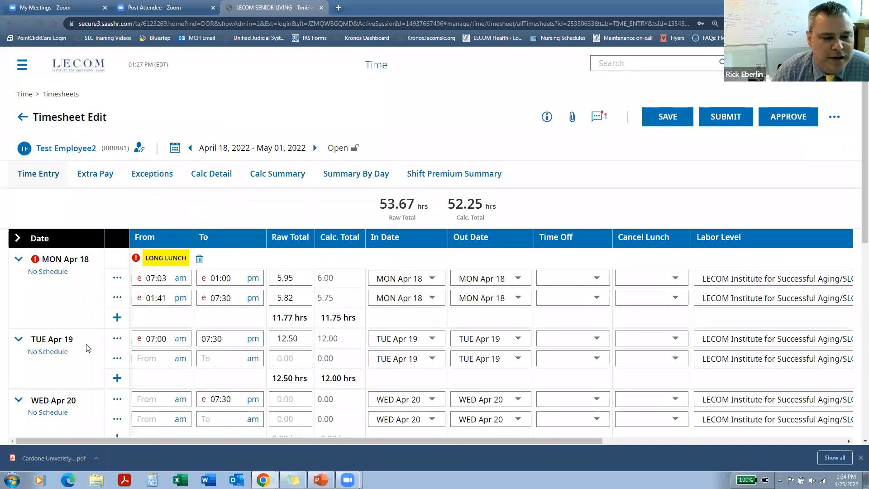
left_click(229, 337)
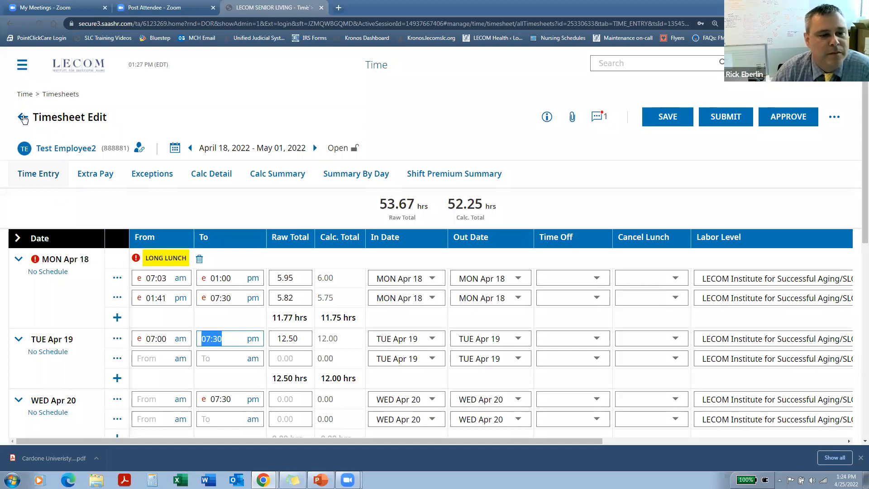
left_click_drag(224, 339, 199, 339)
key("BackSpace")
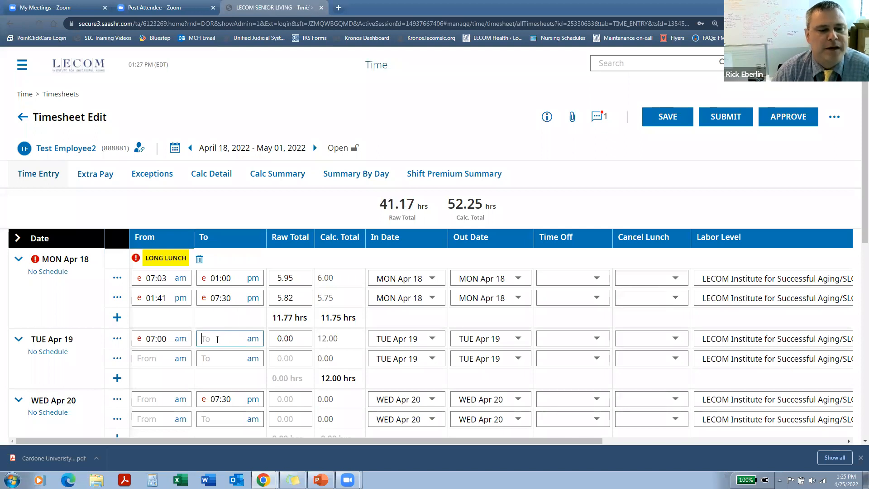
type("7:3")
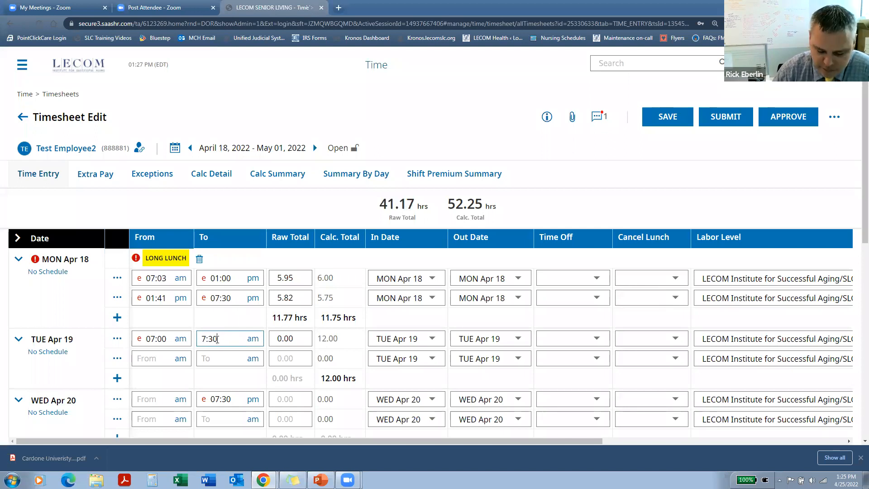
type("0")
left_click(253, 338)
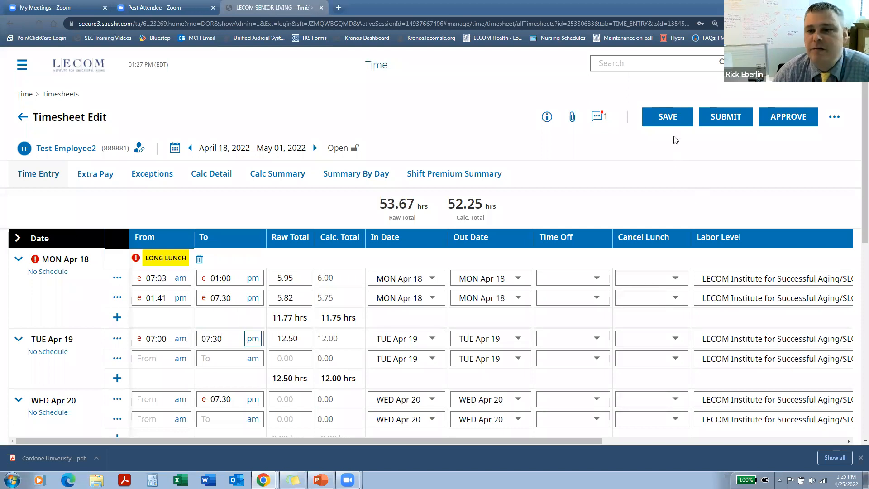
left_click(672, 118)
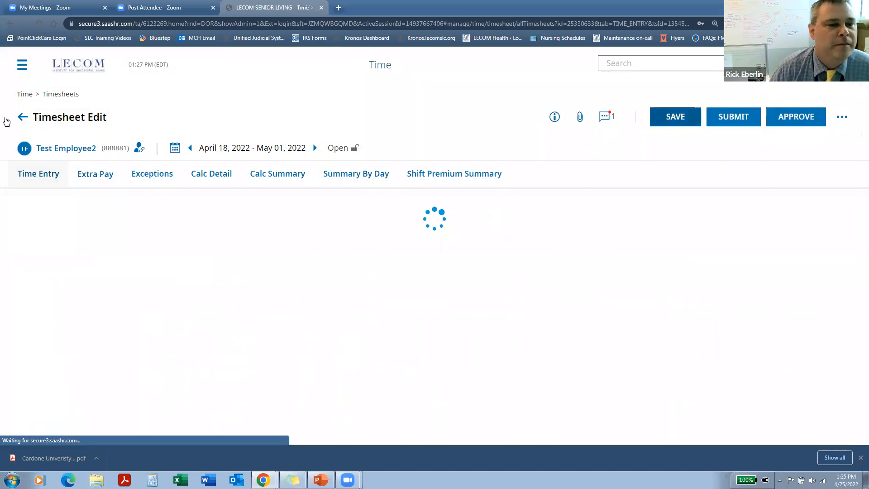
left_click(23, 119)
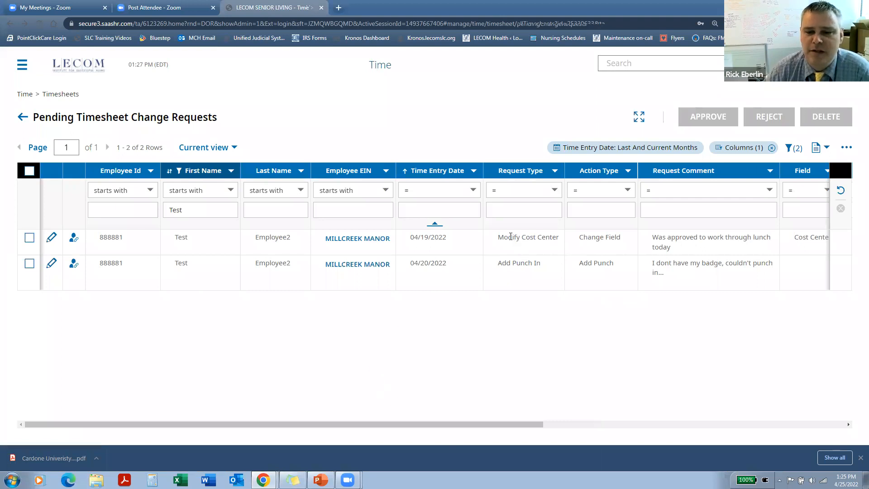
Review the new value of the 04/19/2022 Modify Cost Center request and approve the request with the comment "approved".
left_click_drag(526, 425, 766, 413)
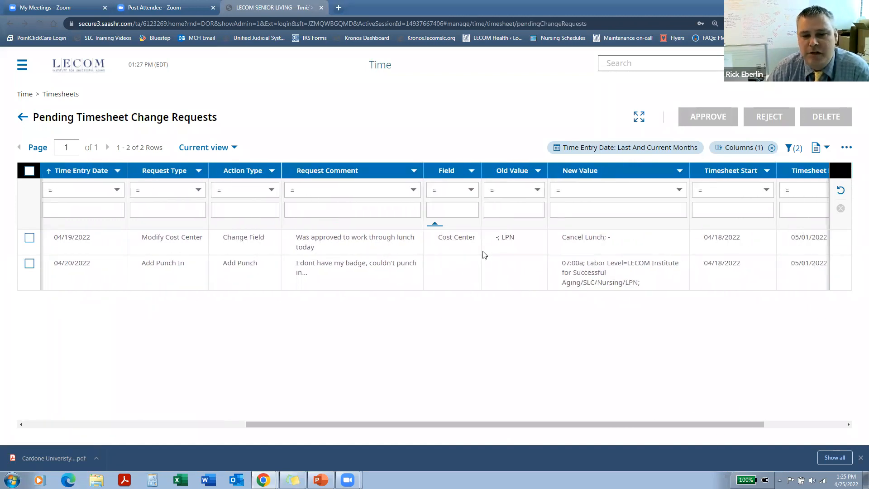
left_click_drag(624, 241, 579, 251)
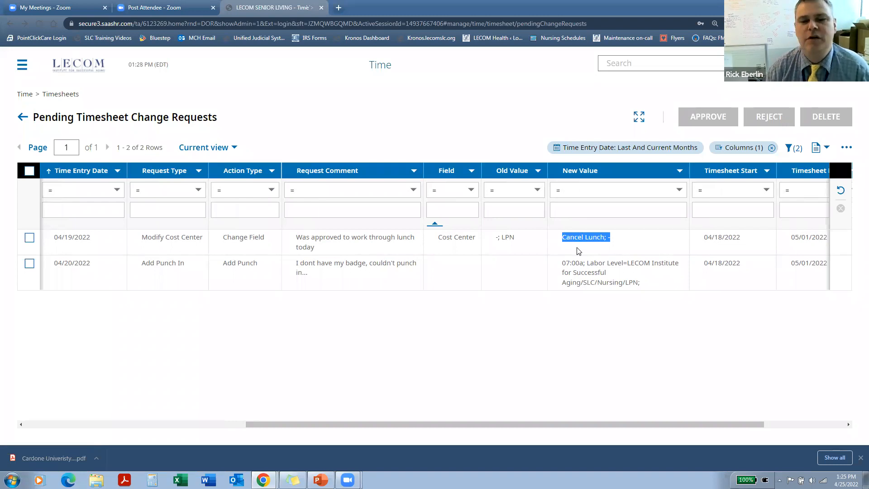
left_click_drag(592, 424, 553, 427)
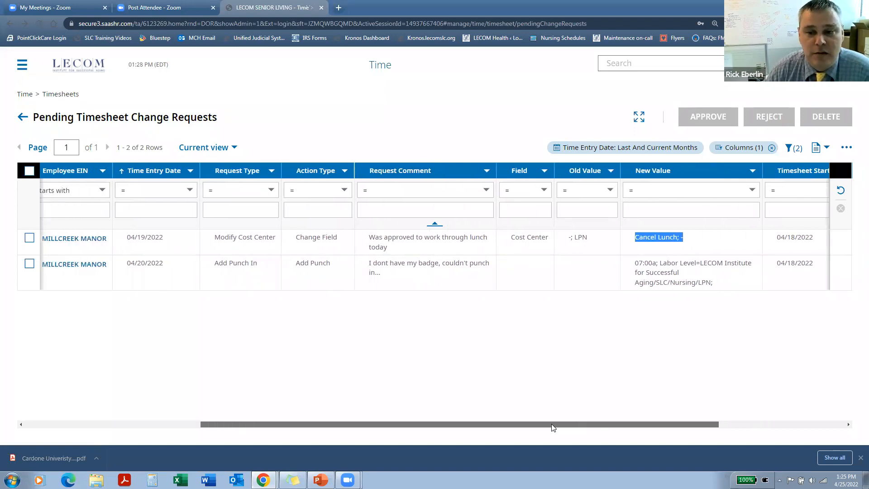
left_click_drag(551, 425, 277, 435)
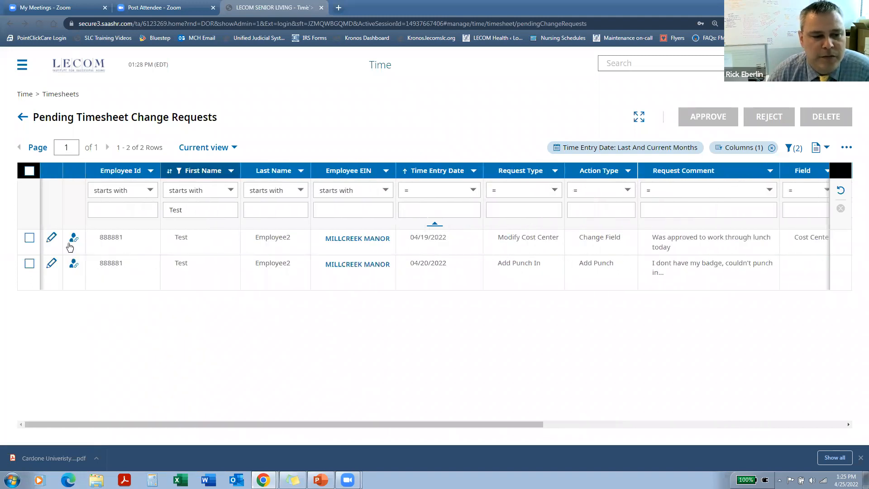
left_click(29, 238)
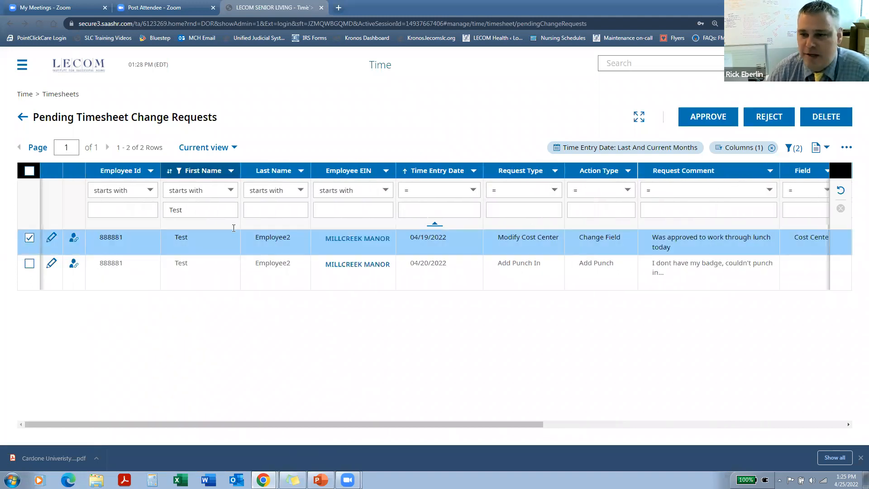
left_click(697, 117)
left_click(393, 237)
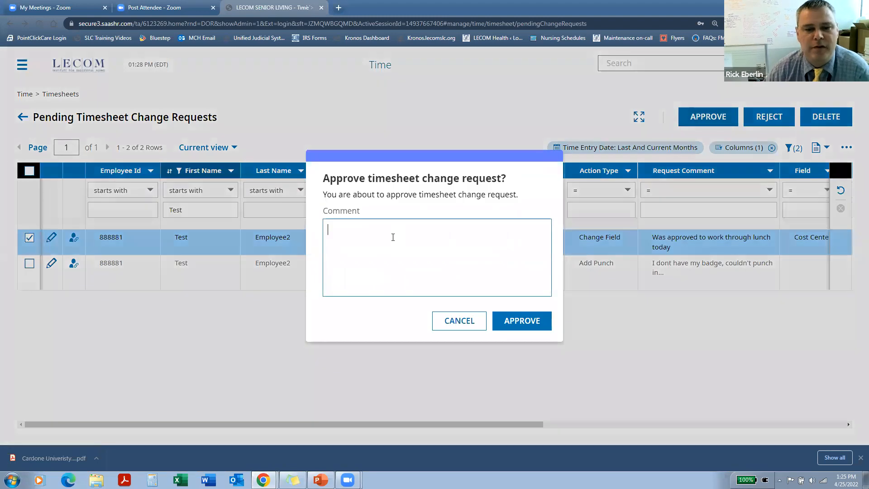
type("approved")
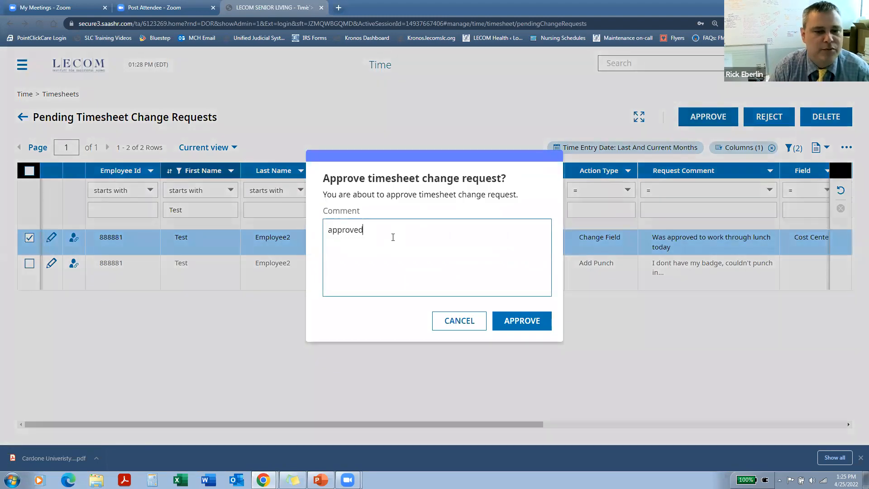
left_click(515, 320)
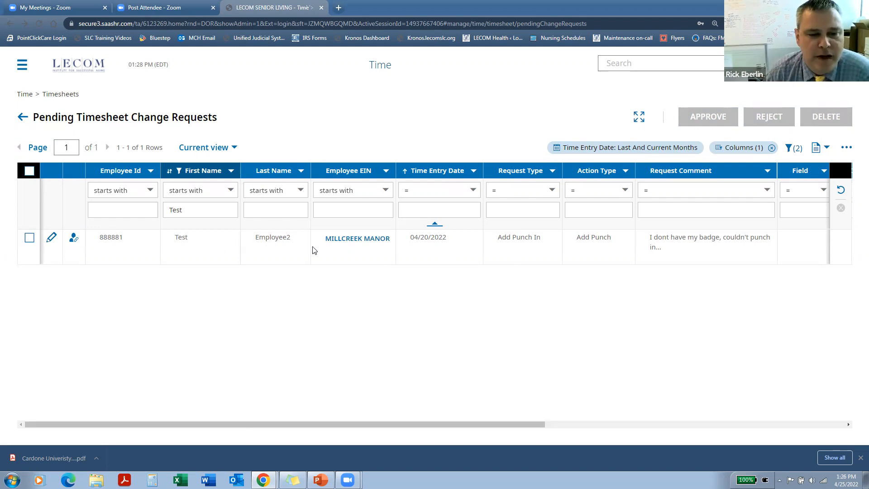
Examine the 04/20/2022 Add Punch In request's date, request type, comment and requested new value.
left_click_drag(443, 234, 408, 237)
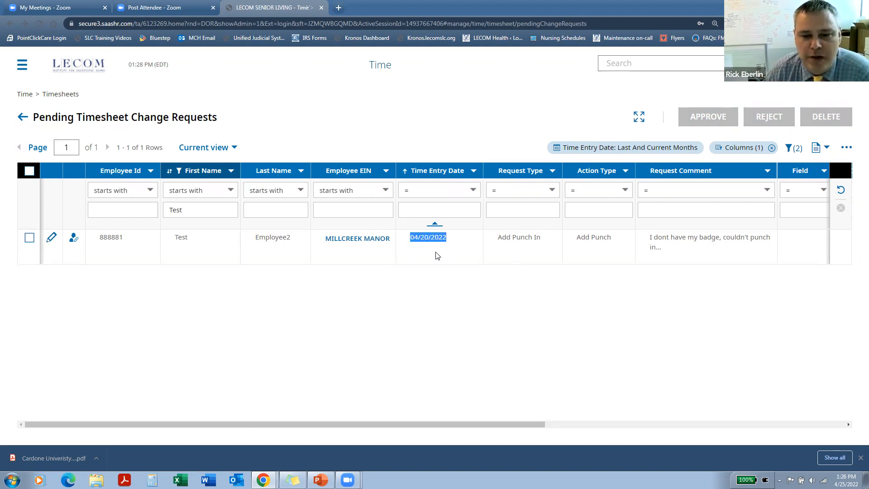
left_click_drag(528, 423, 592, 424)
left_click_drag(436, 237, 392, 238)
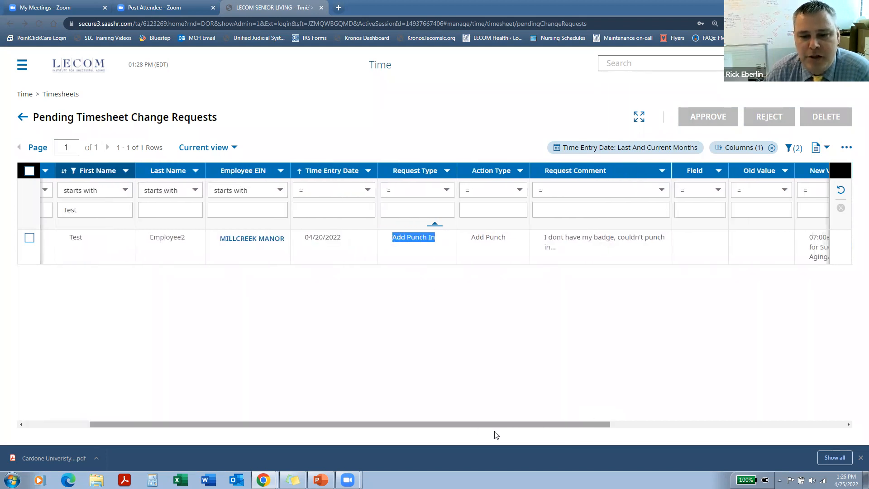
left_click_drag(569, 424, 673, 424)
left_click_drag(399, 249, 379, 239)
left_click_drag(550, 424, 679, 412)
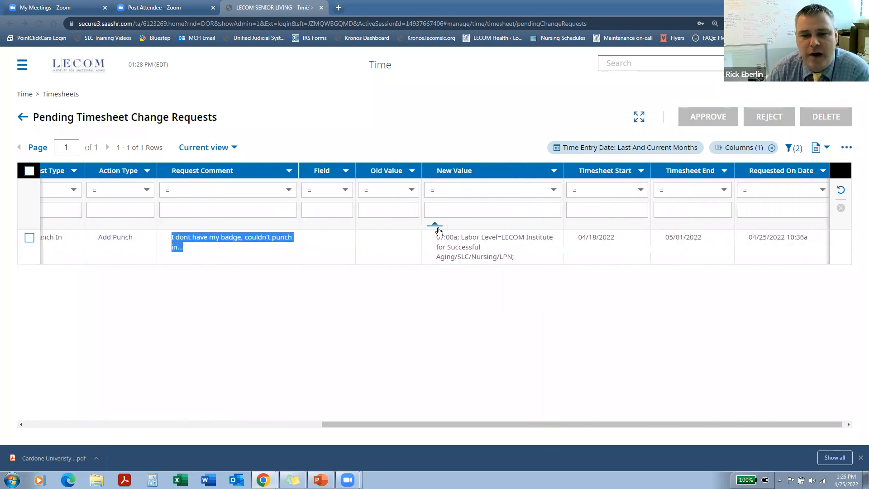
left_click_drag(460, 237, 435, 237)
left_click_drag(603, 421, 675, 420)
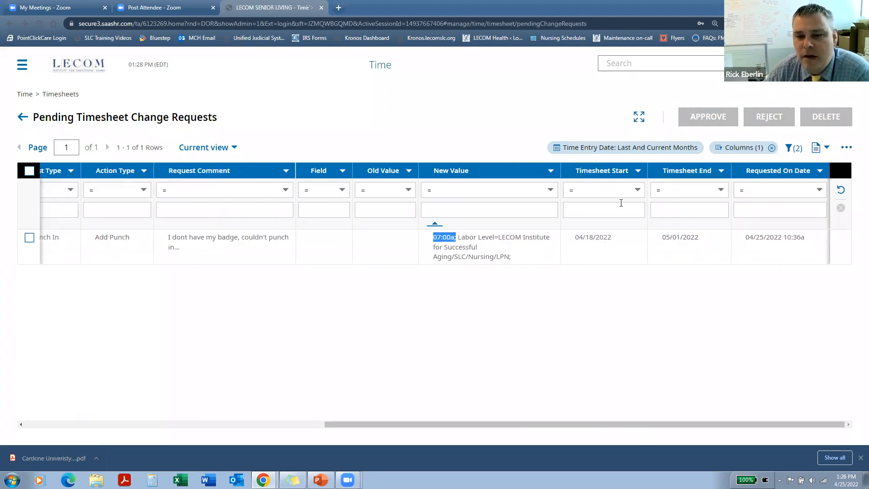
left_click_drag(634, 425, 321, 425)
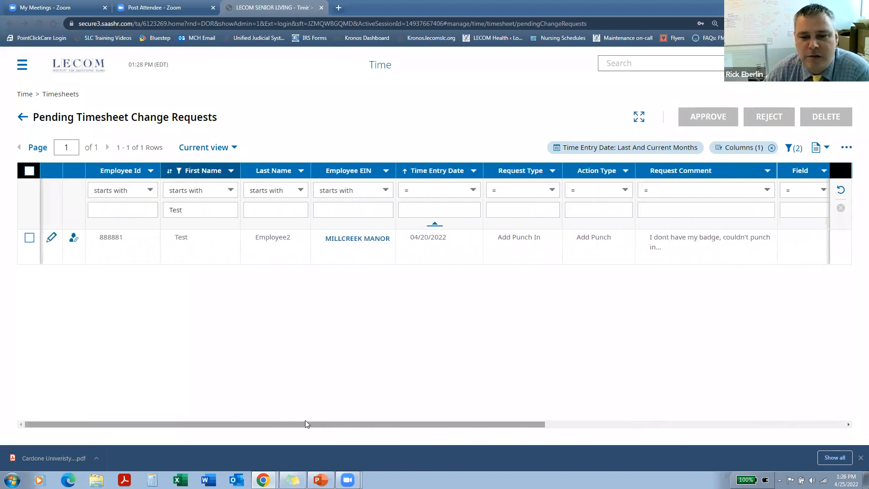
Approve the 04/20/2022 Add Punch In request without a comment.
left_click(30, 239)
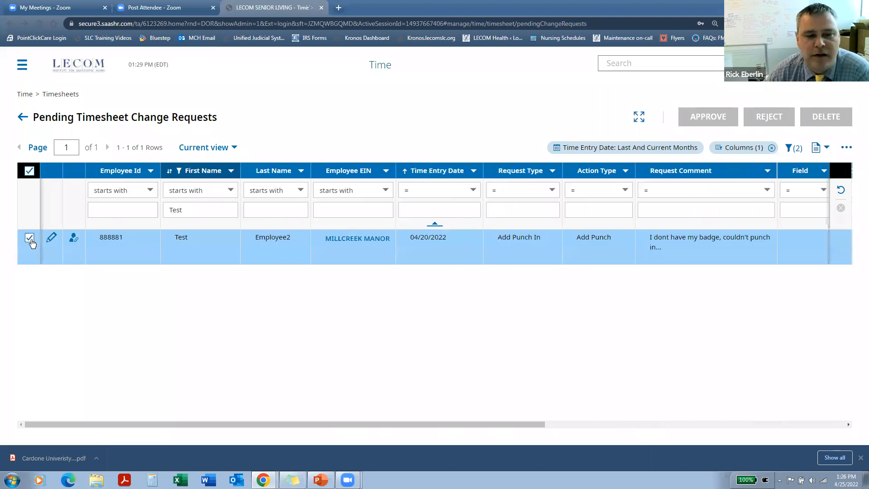
left_click(709, 117)
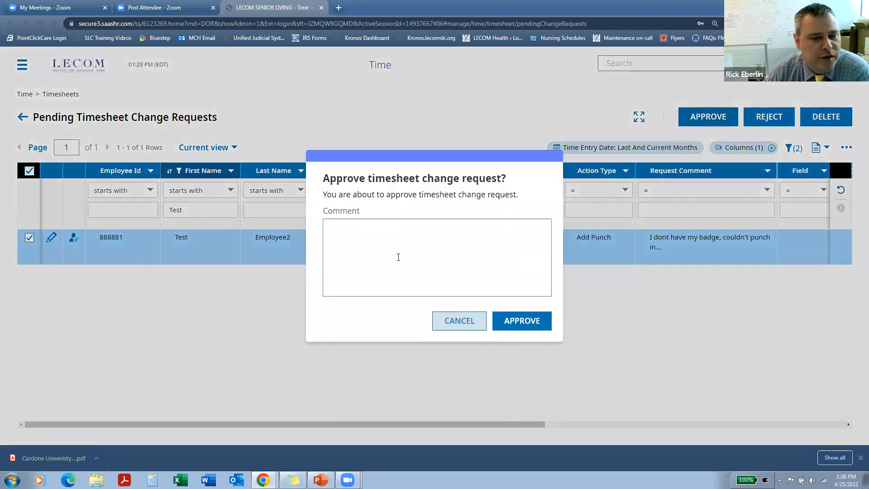
left_click(534, 324)
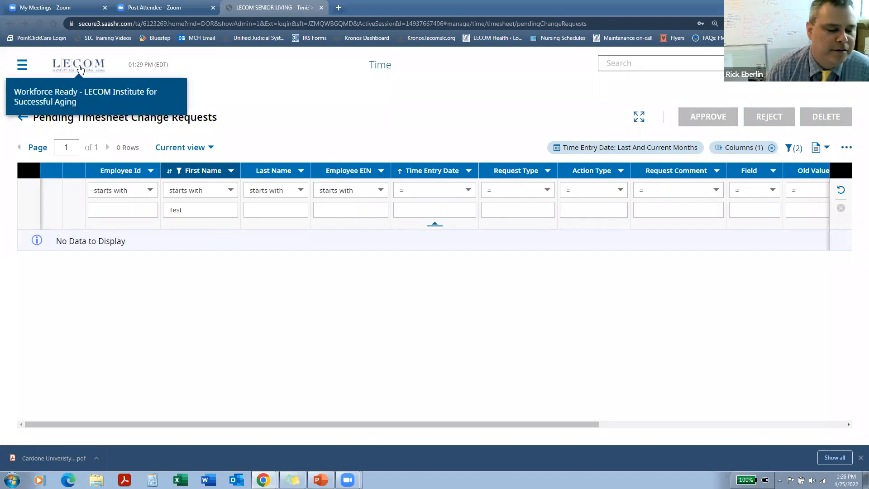
Return to the home dashboard, open Missing Punches to resolve for My Employees, and filter the report by first name "test".
left_click(80, 69)
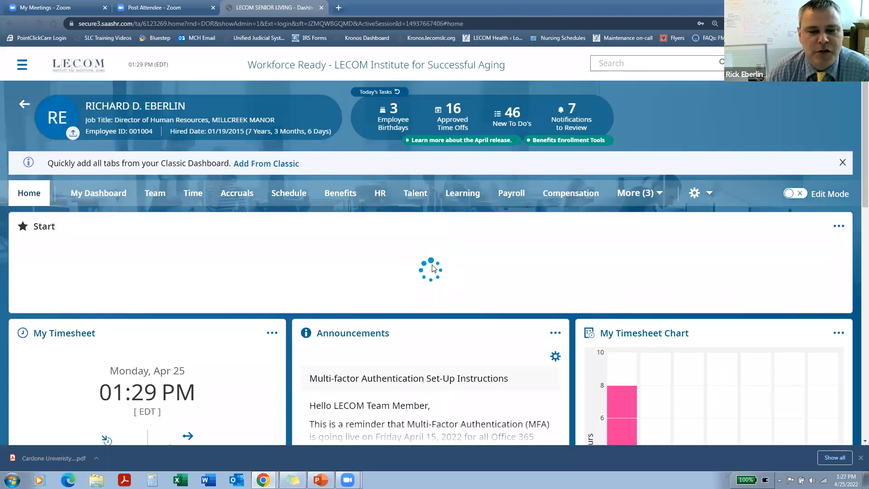
left_click(432, 265)
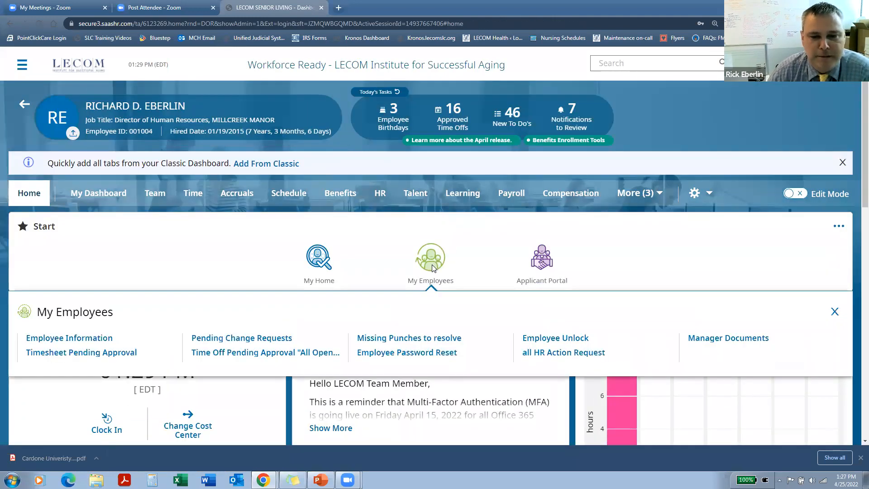
left_click(430, 343)
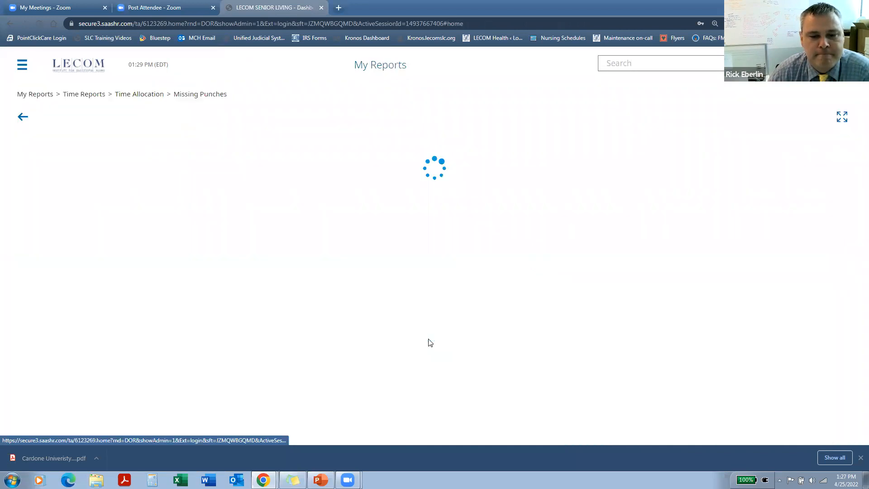
left_click(250, 213)
type("test")
key("Return")
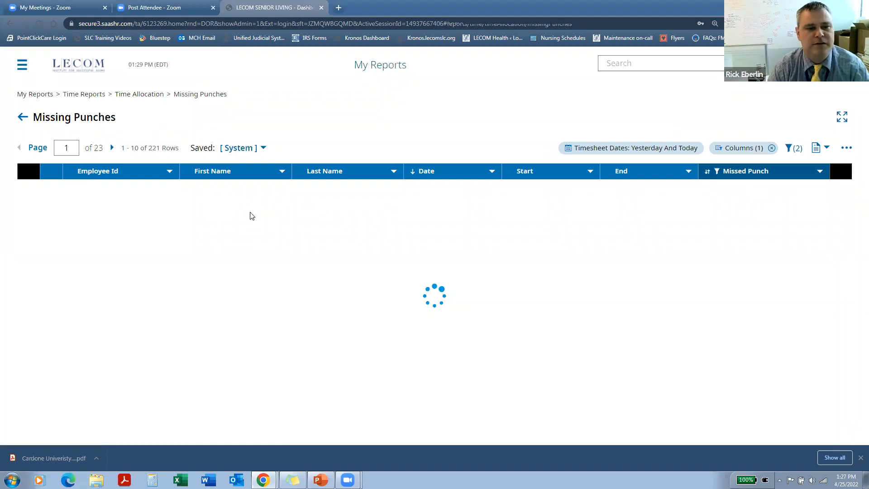
Set the Missing Punches report's timesheet dates to the current pay period and review the rows dated 04/22/2022 and 04/20/2022.
left_click(657, 149)
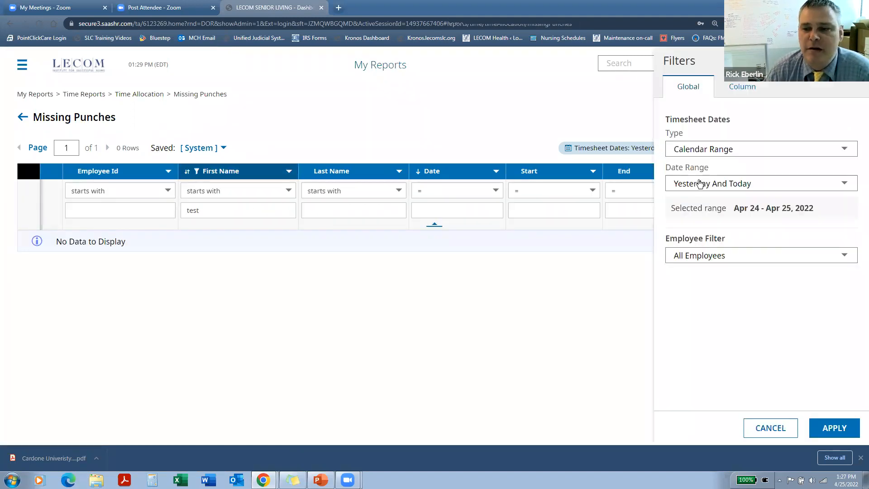
left_click(699, 184)
left_click(702, 151)
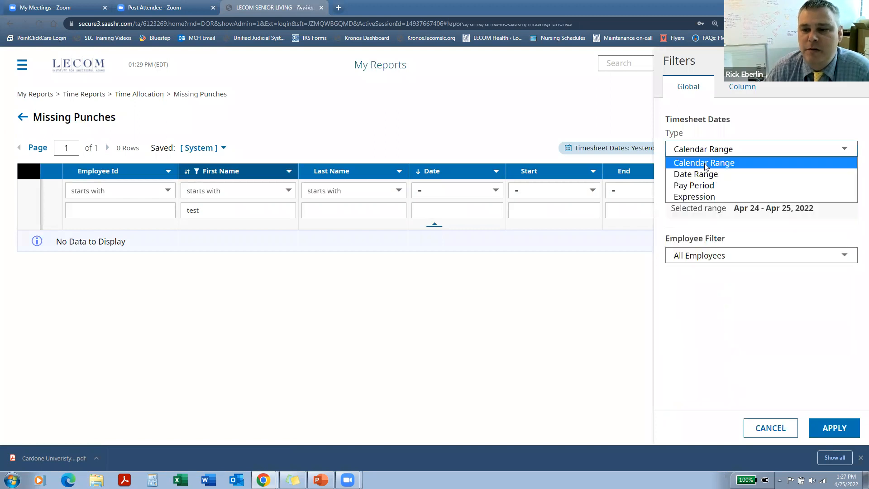
left_click(708, 186)
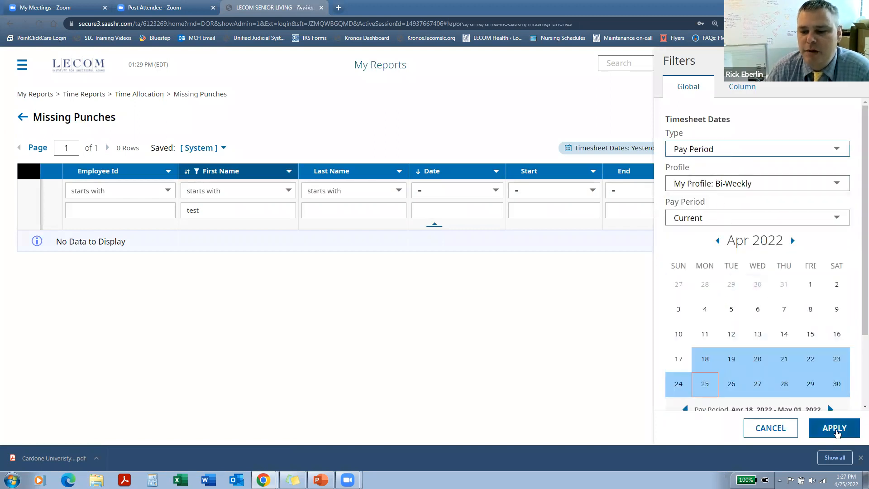
left_click(835, 428)
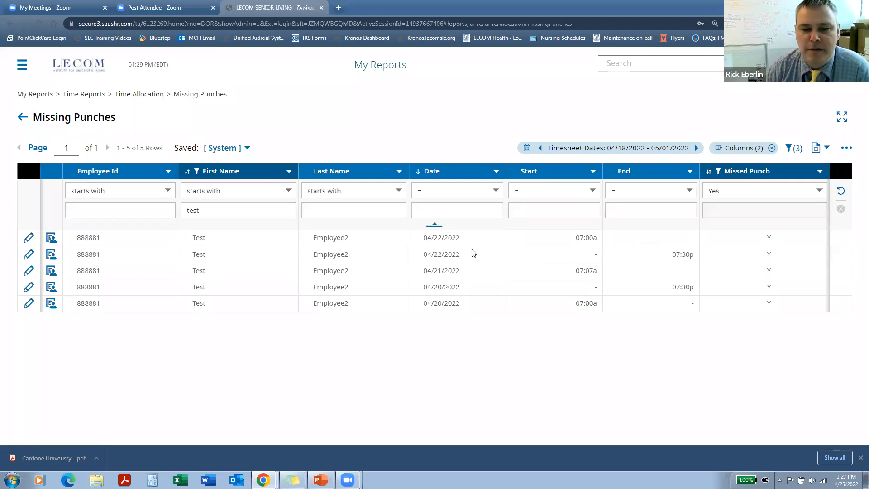
left_click_drag(458, 254, 70, 245)
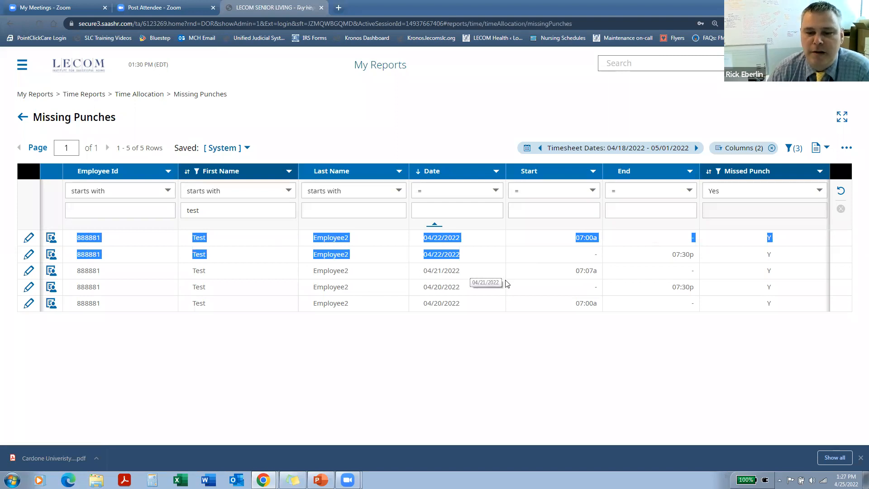
left_click_drag(465, 304, 424, 289)
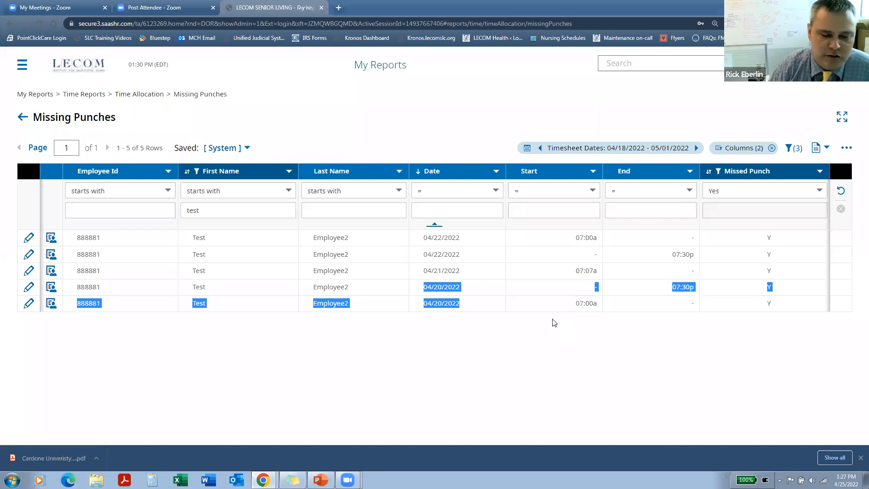
Leave the Missing Punches report discarding its changes, and open Time Off Pending Approval "All Open" for My Employees.
left_click(21, 119)
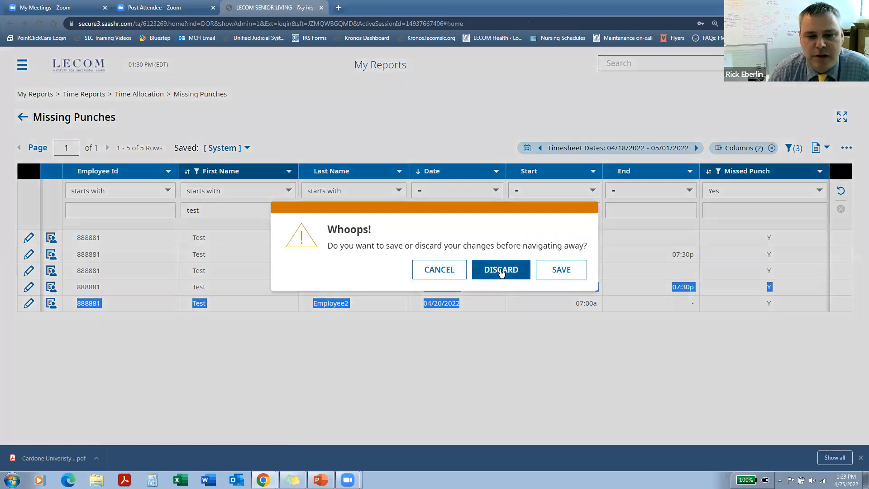
left_click(501, 272)
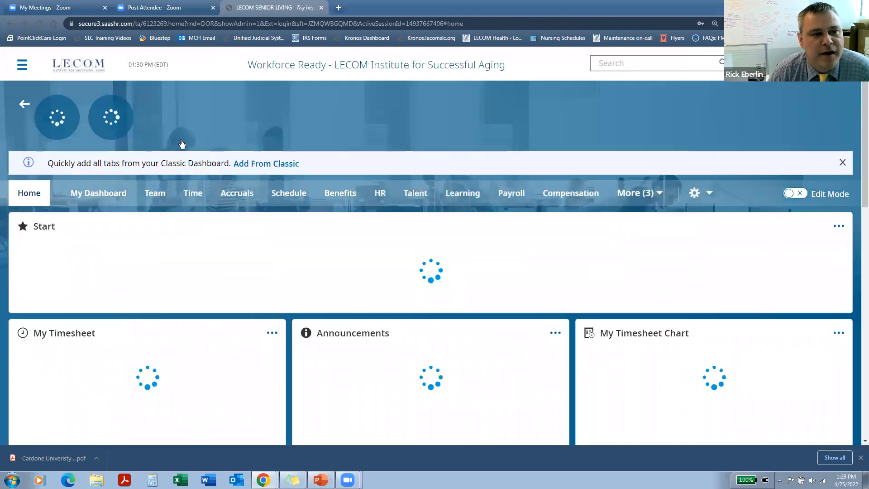
left_click(434, 260)
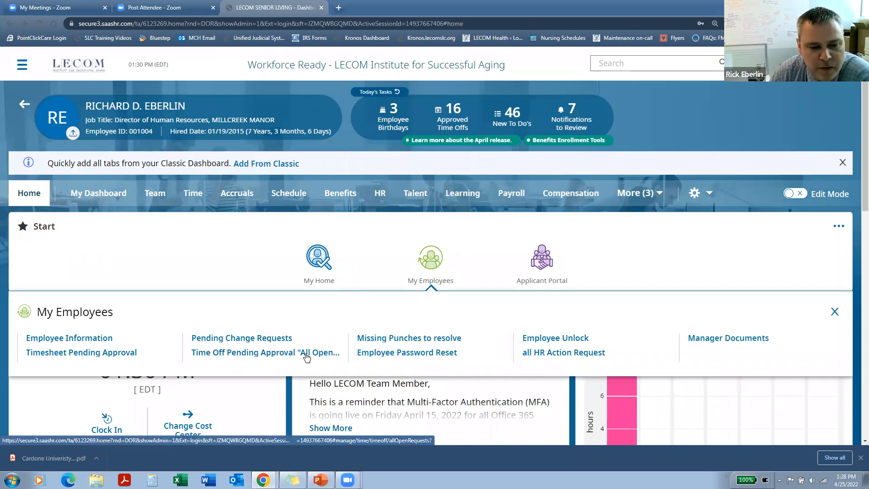
left_click(306, 358)
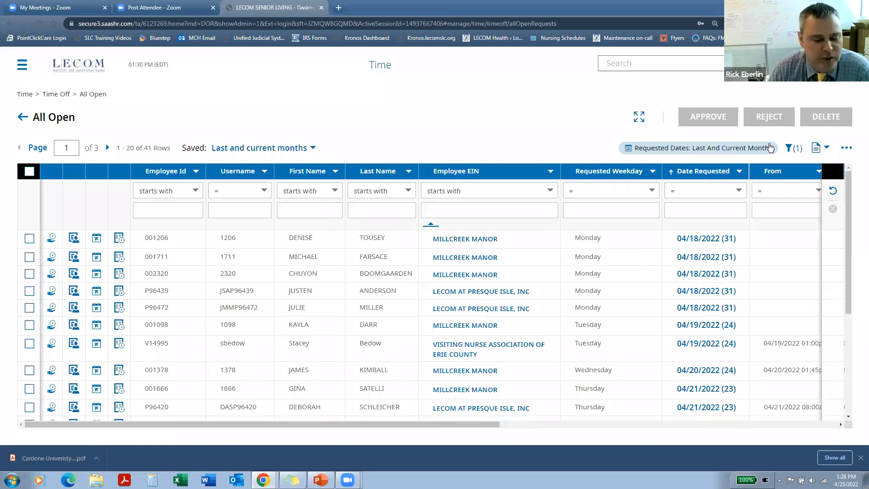
Set the requested dates filter of the open time off requests to the This Year calendar range.
left_click(756, 148)
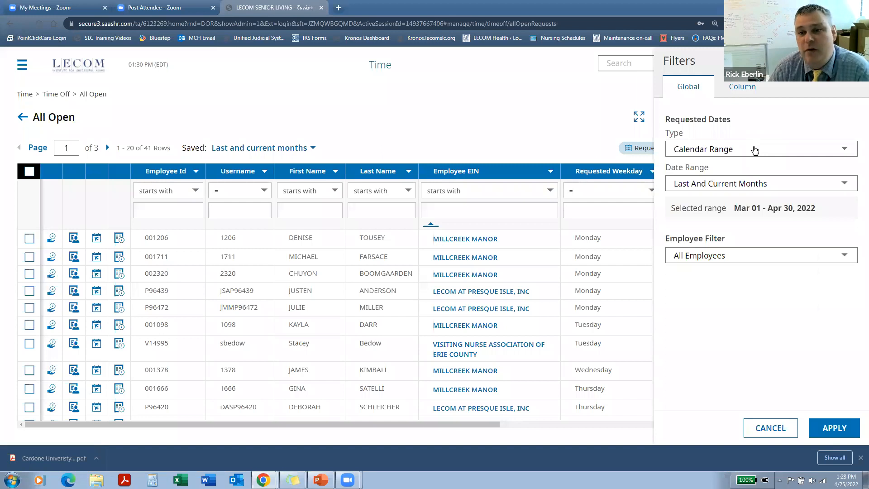
left_click(746, 186)
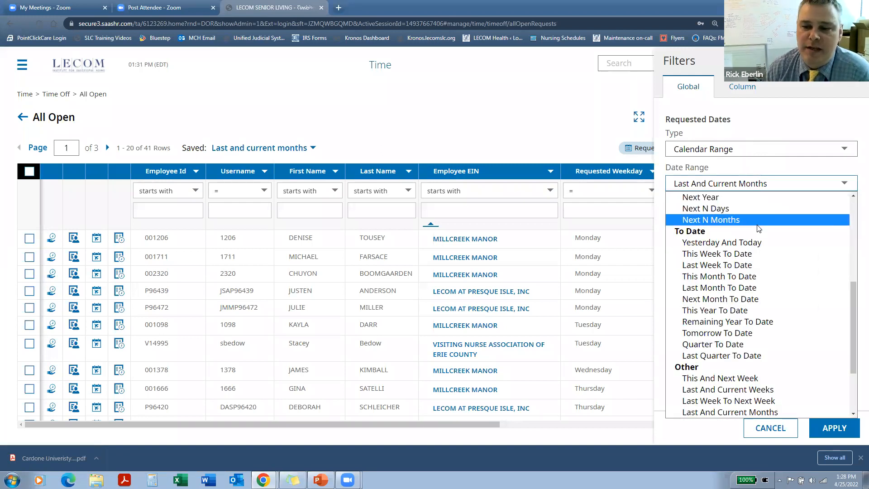
scroll(751, 252, "up", 2)
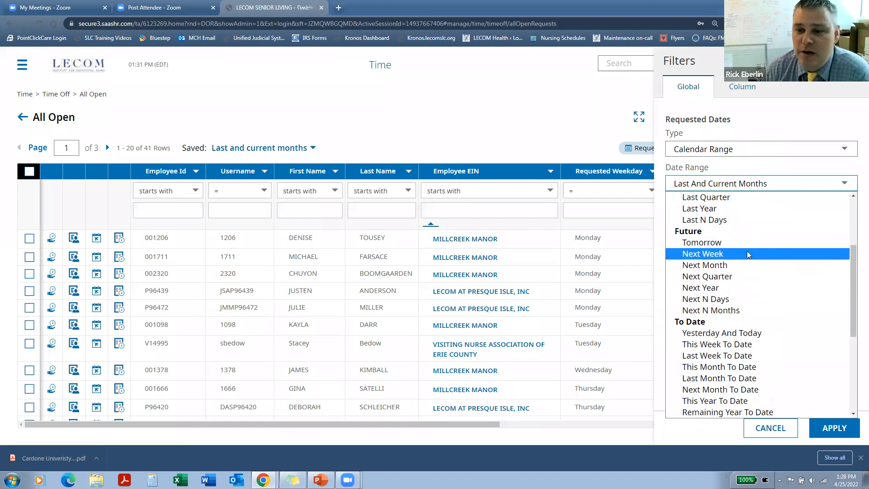
scroll(735, 243, "up", 2)
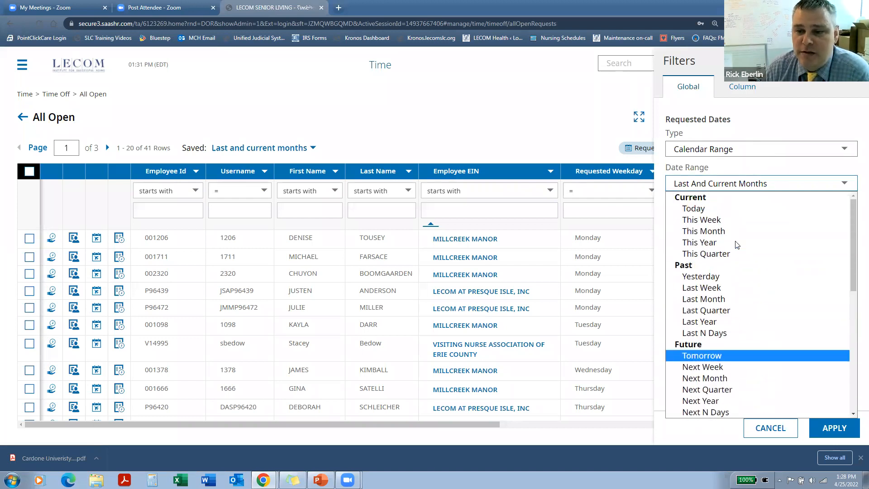
left_click(710, 242)
left_click(841, 428)
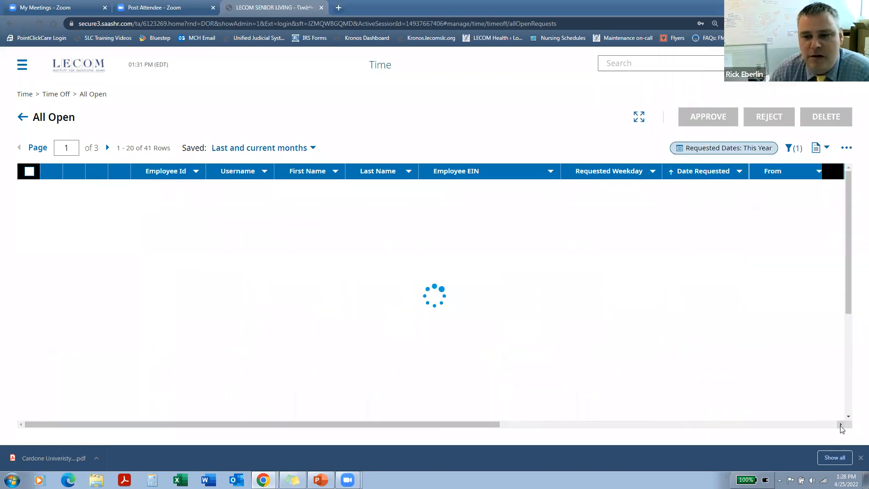
Filter the open time off requests by first name starting with "test".
left_click(310, 209)
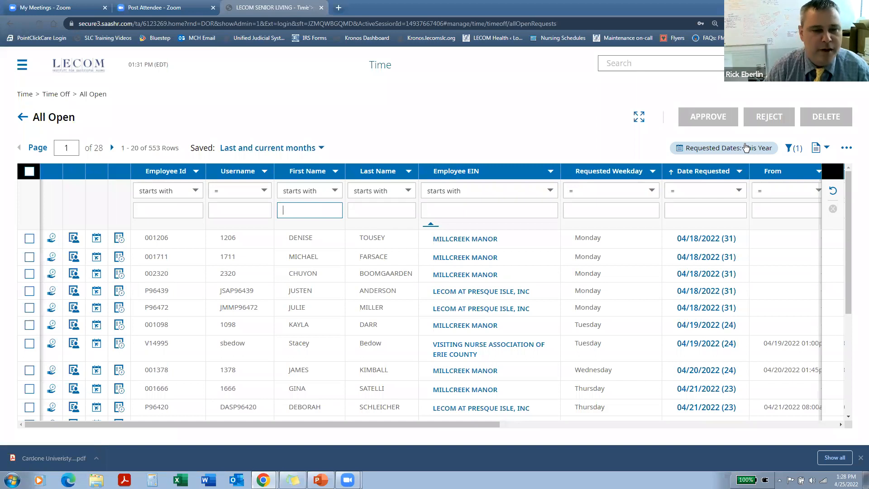
type("test")
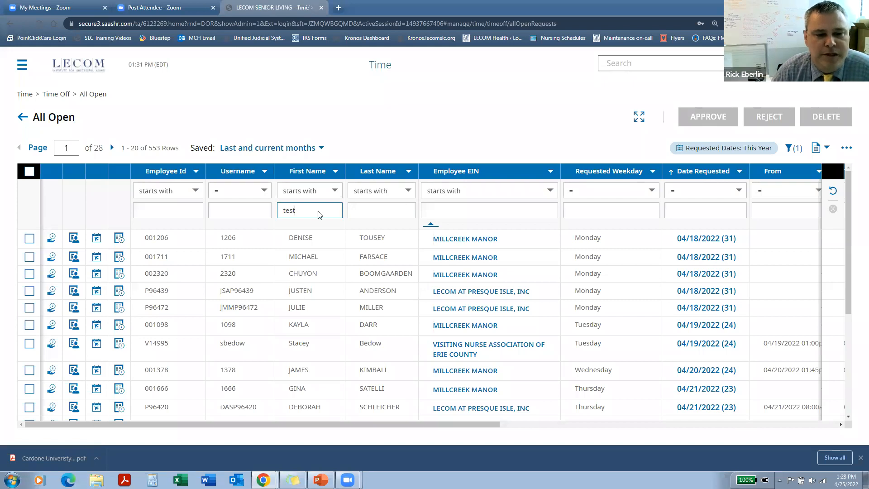
key("Return")
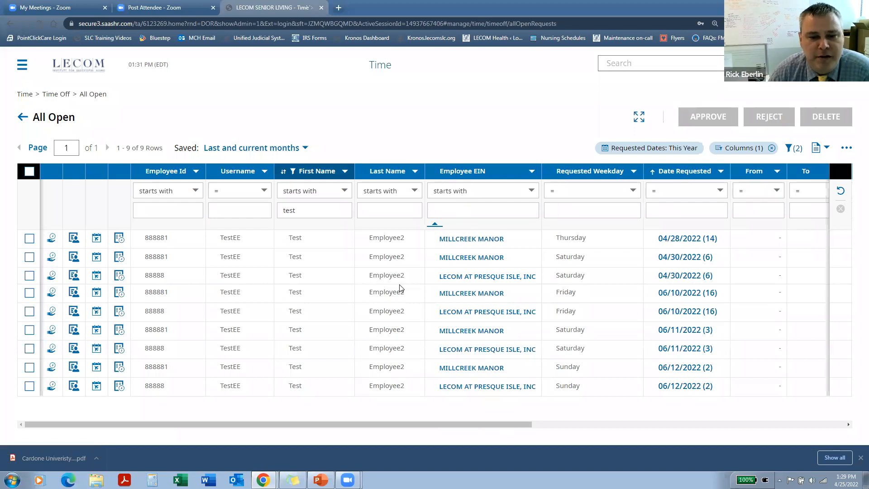
Filter the open time off requests further to an Employee EIN like "millcreek".
left_click(473, 194)
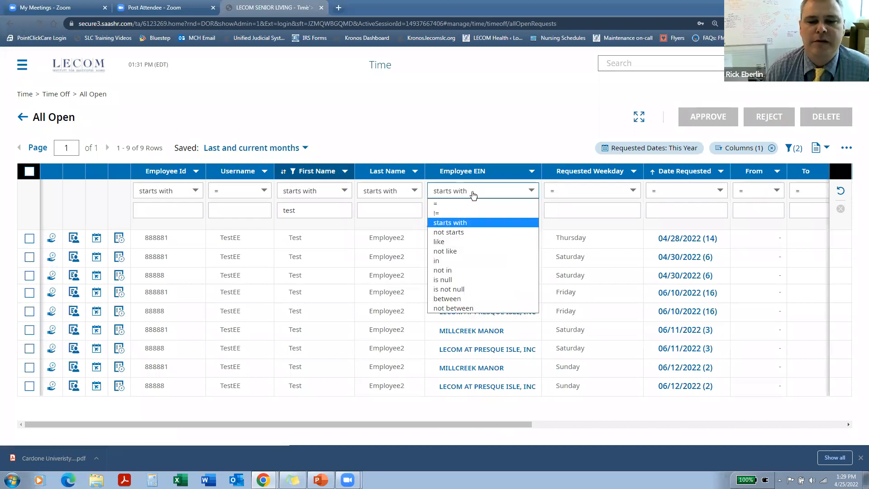
left_click(472, 241)
left_click(472, 207)
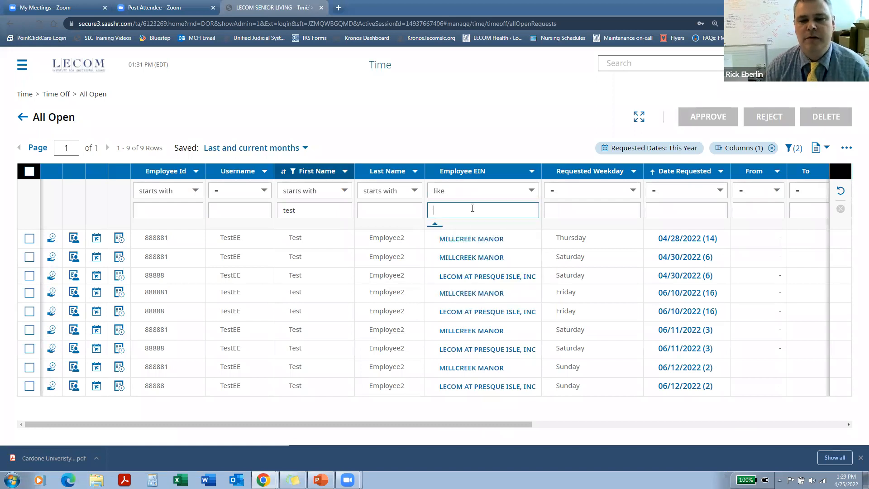
left_click(474, 191)
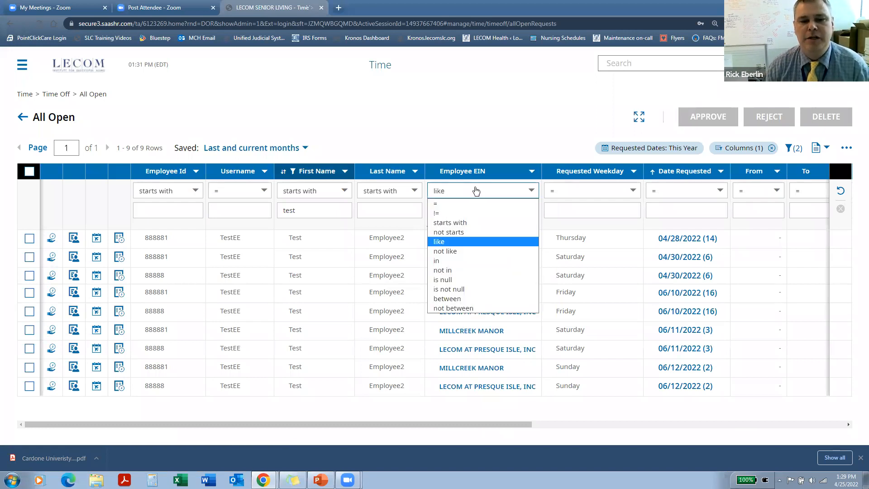
left_click(489, 150)
left_click(474, 212)
type("millcreek")
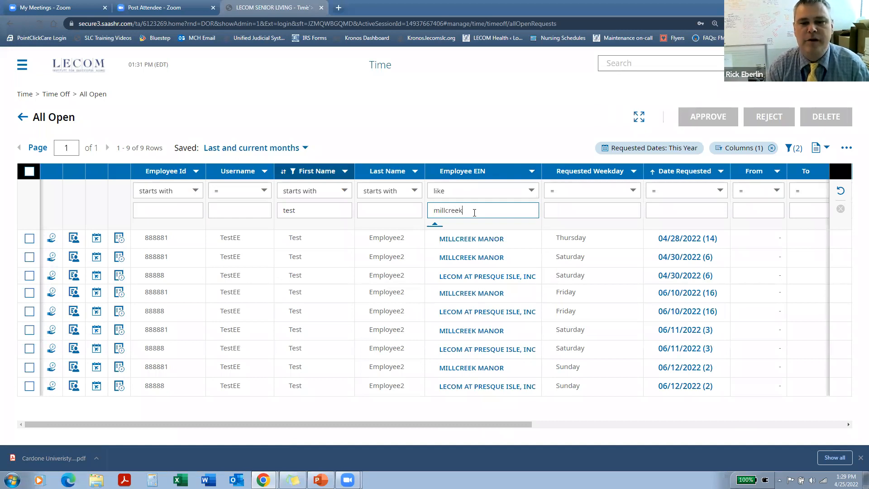
key("Return")
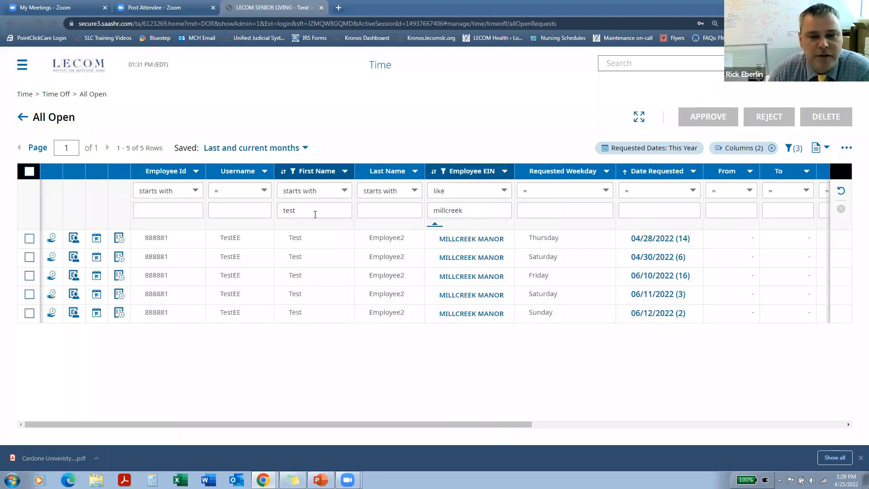
Review the requests' hours, time off types and submission dates, and read the comments on the 04/28/2022, 04/30/2022 and 06/10/2022 requests.
left_click(464, 210)
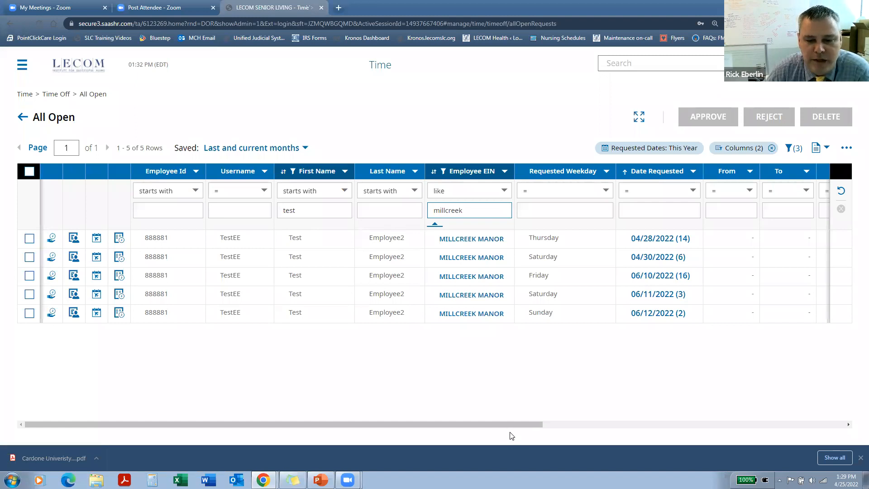
left_click_drag(514, 423, 620, 414)
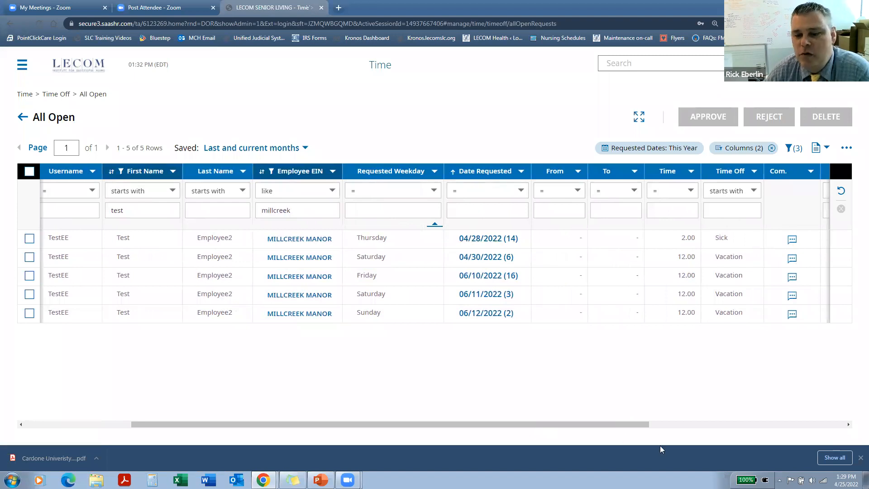
left_click_drag(645, 424, 713, 424)
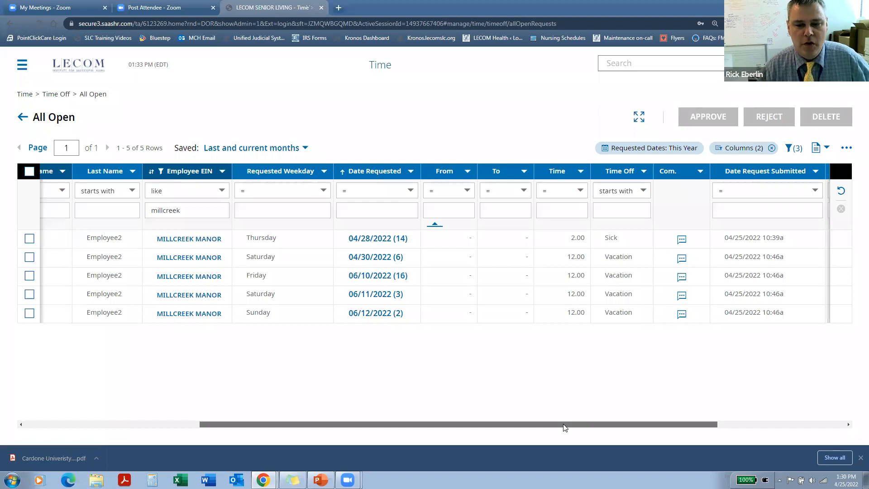
left_click_drag(565, 427, 715, 418)
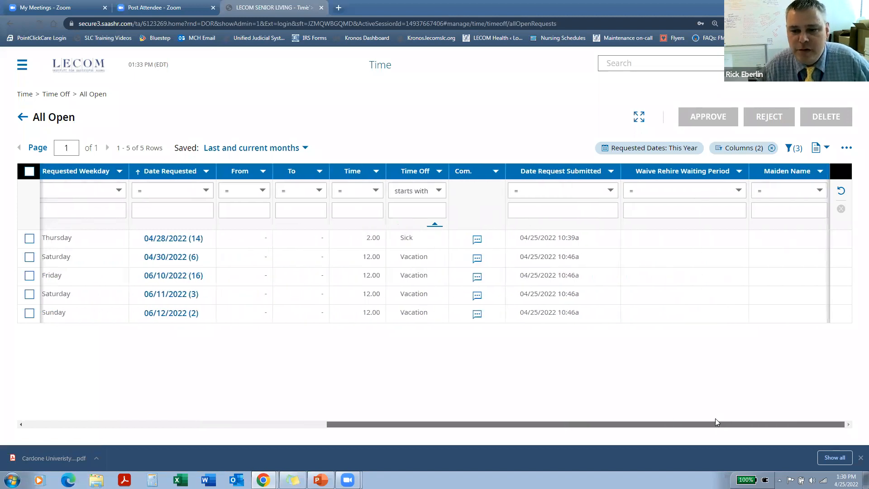
left_click(477, 241)
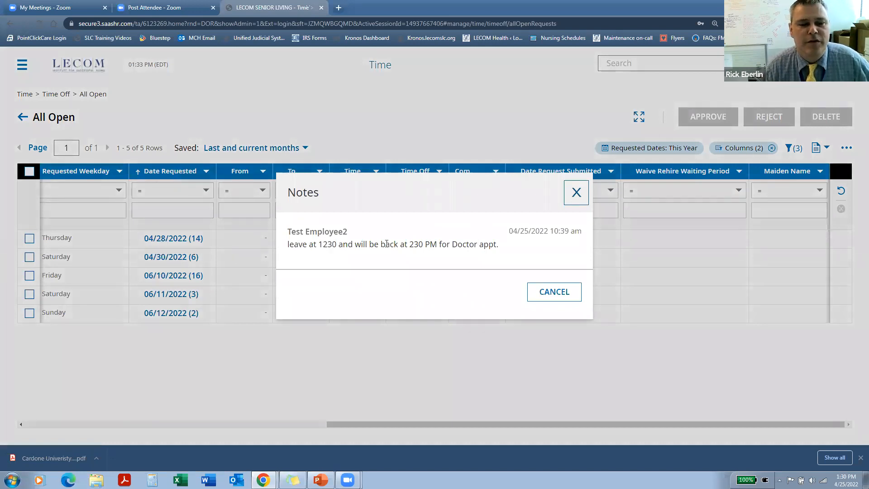
left_click(553, 293)
left_click(477, 259)
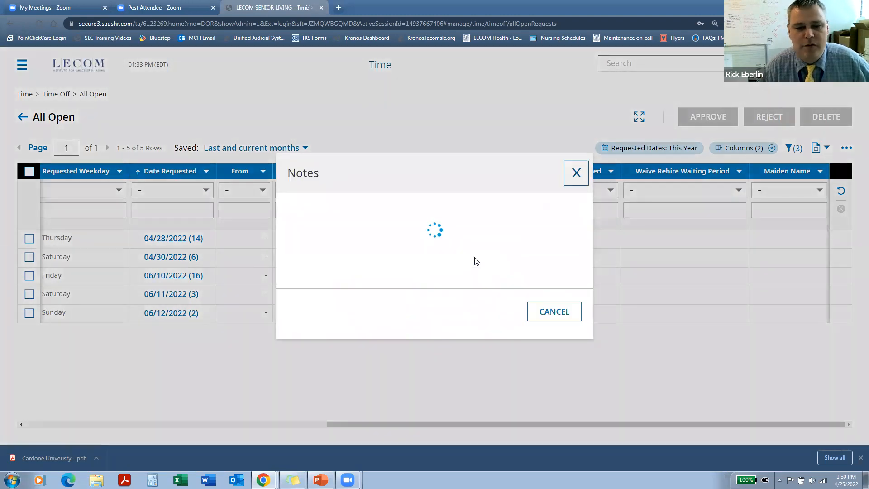
left_click(553, 292)
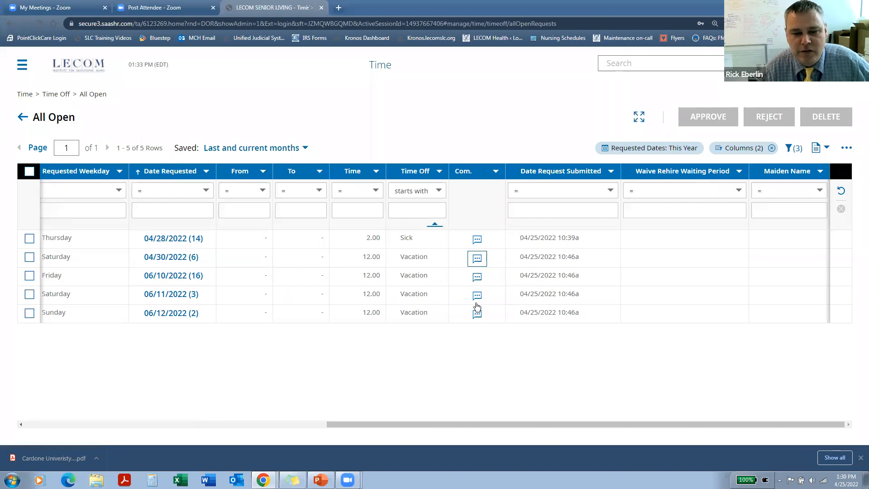
left_click(477, 278)
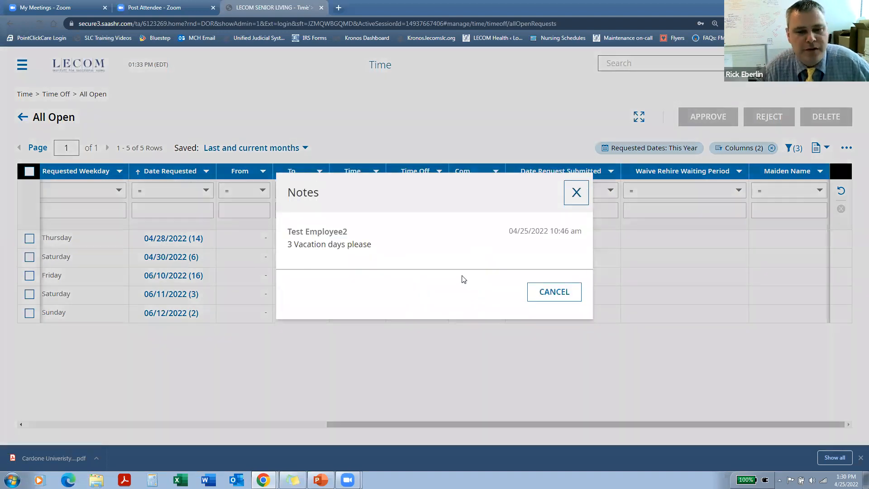
left_click(548, 291)
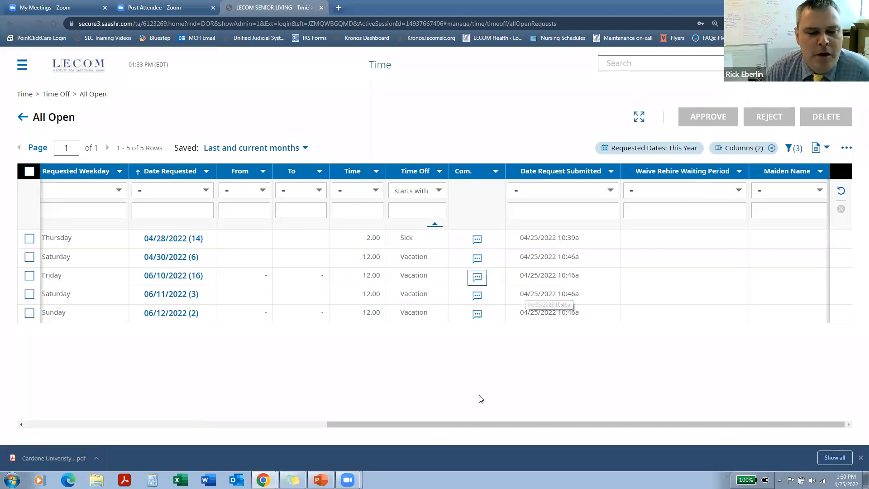
Select the 04/28/2022 request, extend the selection to all open requests, and clear the selection again.
left_click_drag(483, 424, 154, 434)
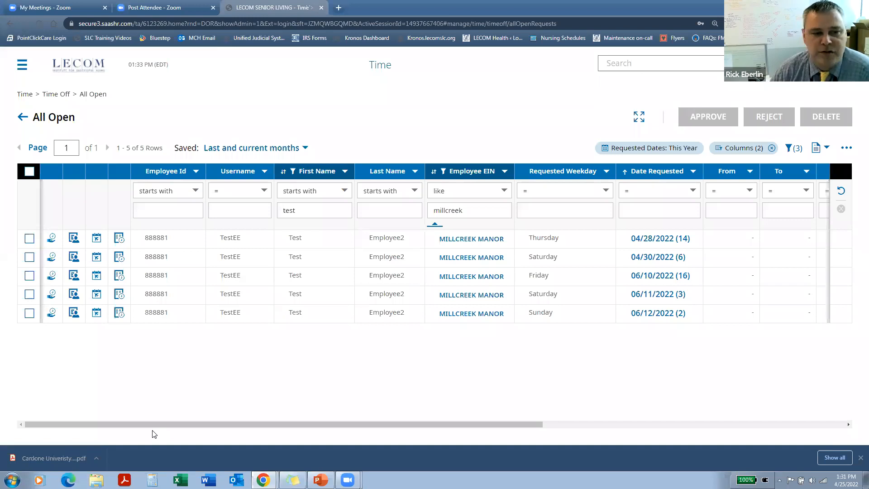
left_click(29, 240)
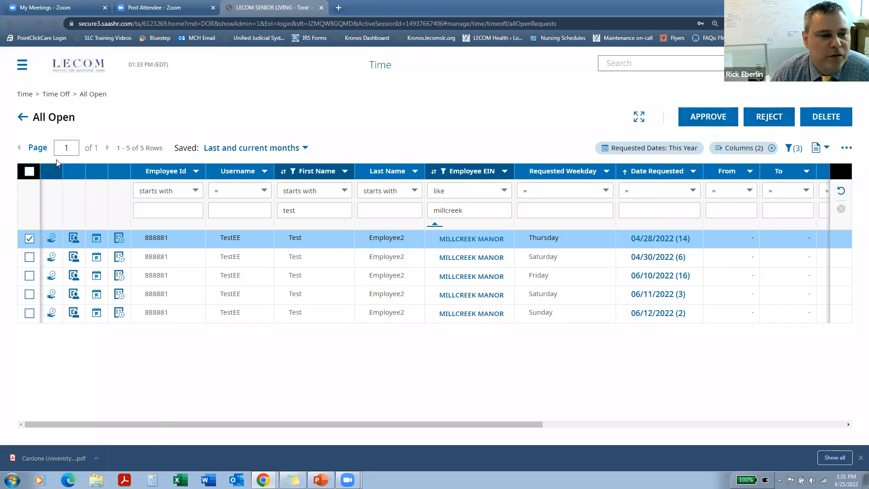
left_click(28, 172)
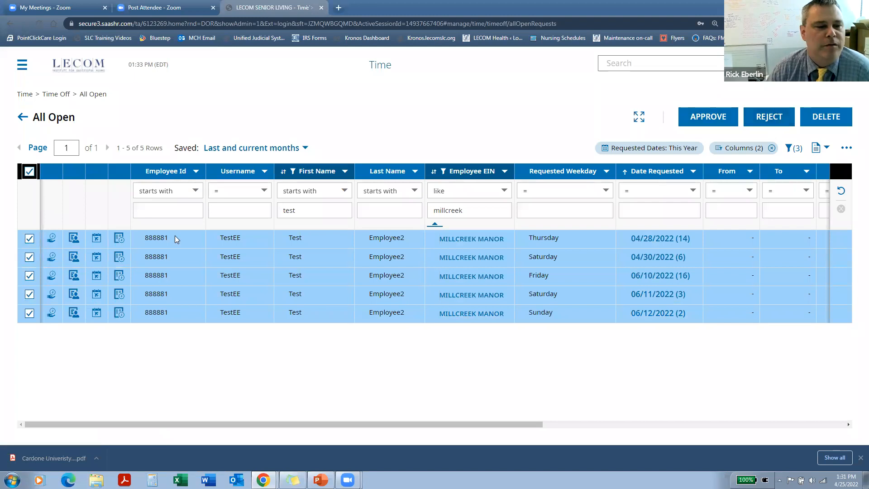
left_click(29, 172)
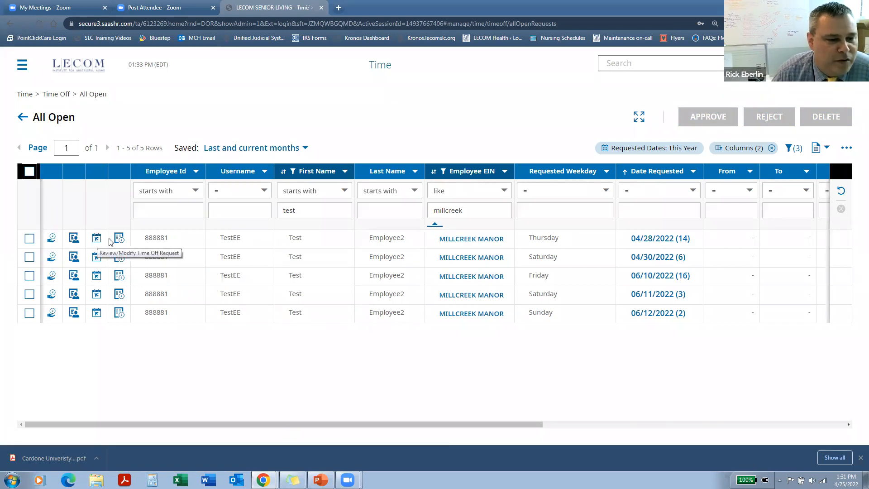
Check the employee's accrued, balance and pending approval hours in the time off counts for the 04/28/2022 request, and close them.
left_click(48, 243)
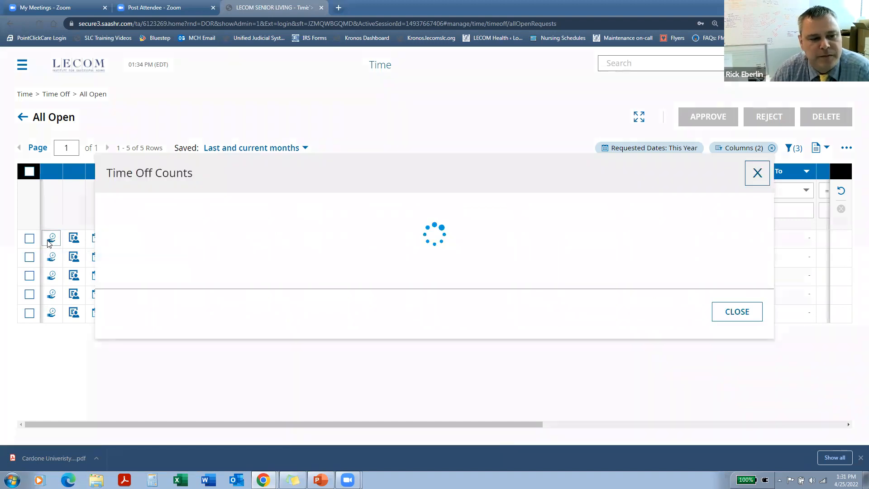
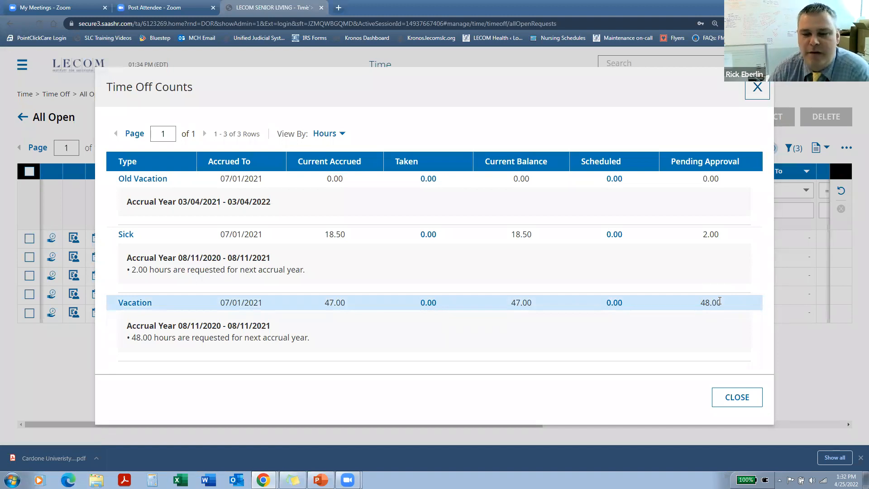
left_click(722, 397)
left_click_drag(495, 426, 357, 429)
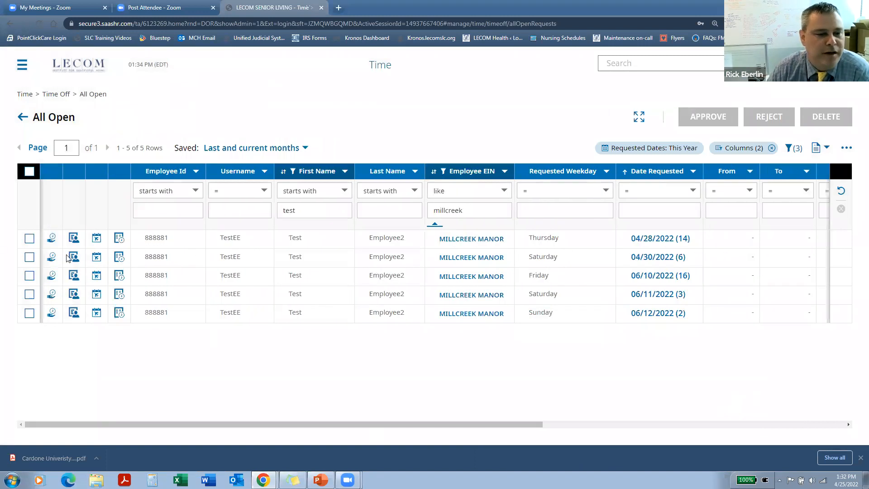
Approve the 04/28/2022 time off request with the comment "See me when you return from your appt.".
left_click(28, 239)
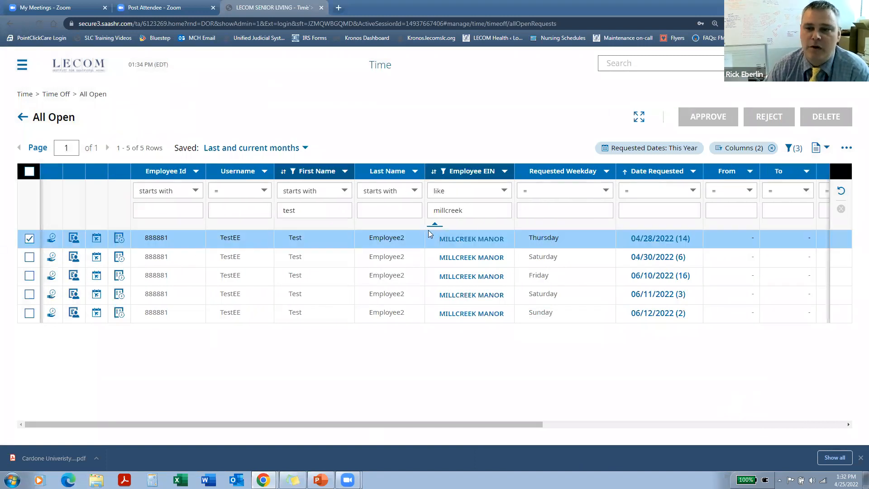
left_click(705, 117)
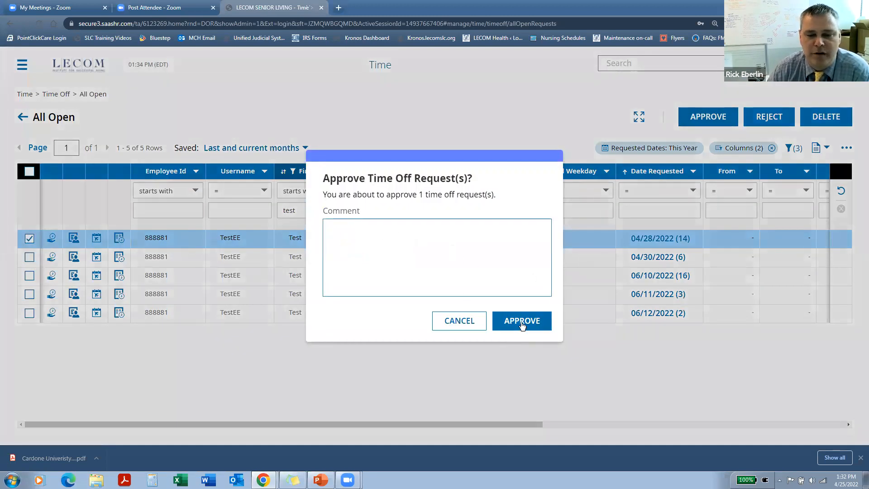
type("See me wh")
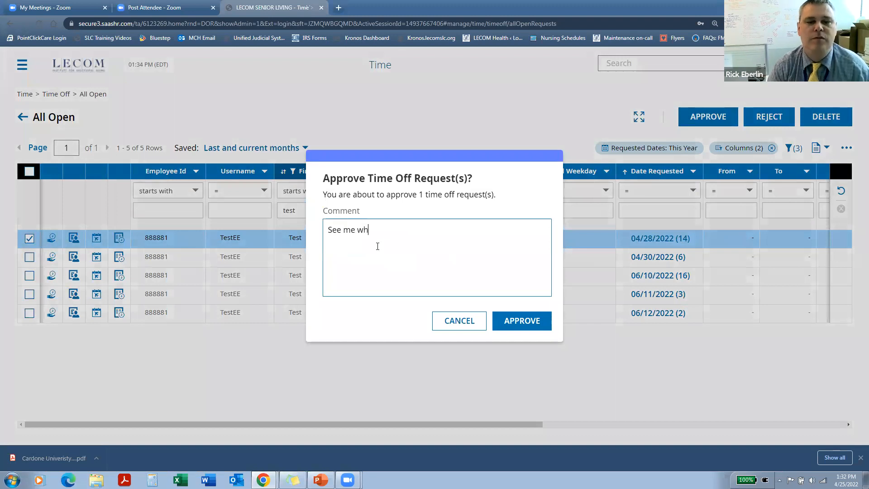
type("en your return")
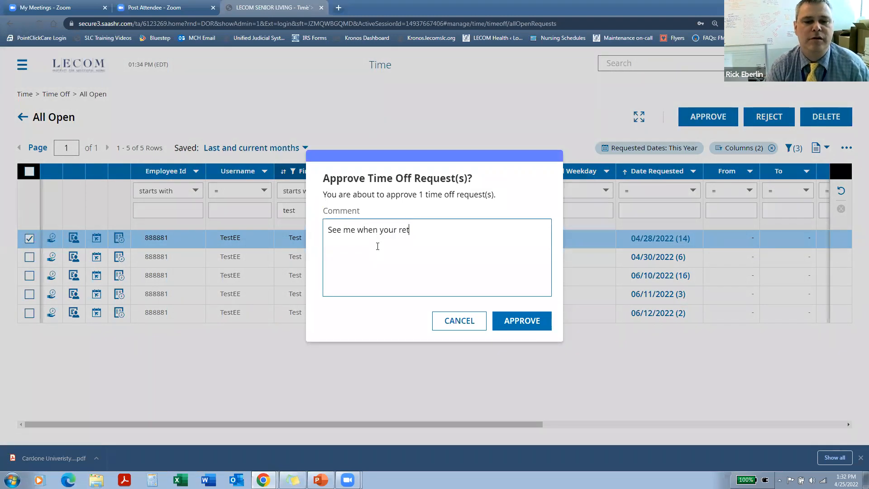
key("BackSpace")
key("BackSpace")
key("BackSpace")
key("BackSpace")
key("BackSpace")
type("retunr")
type(" from your appt.")
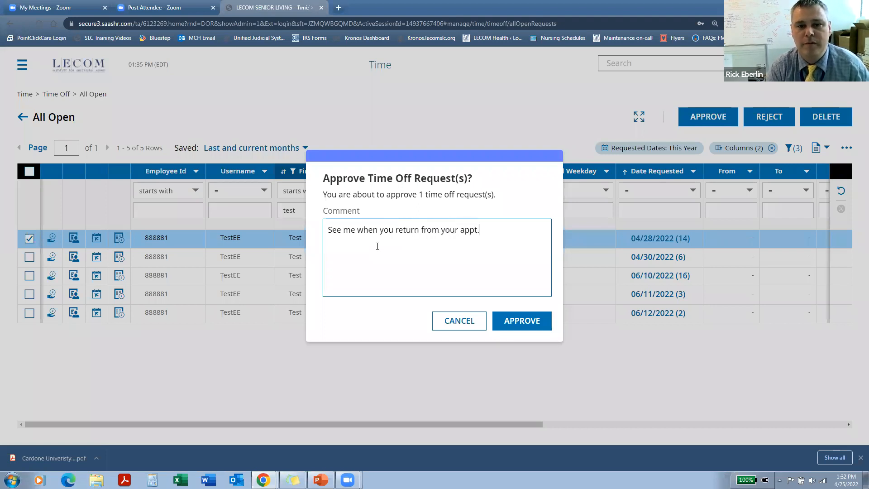
left_click(527, 322)
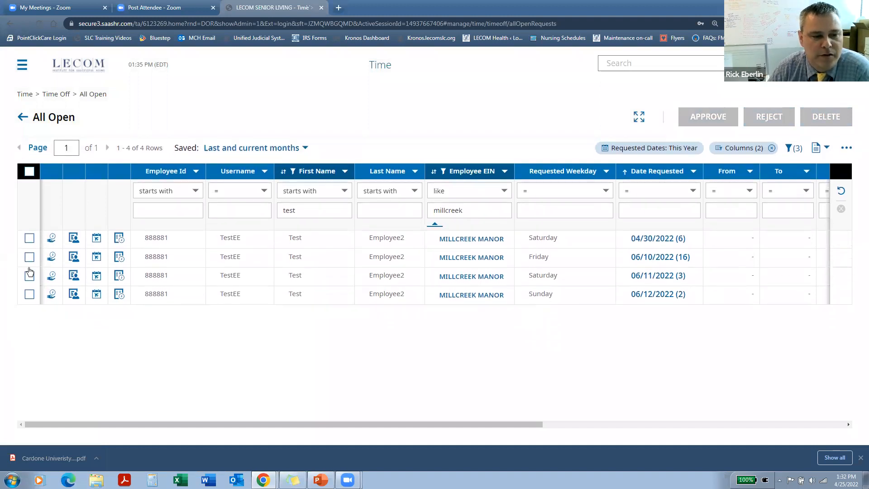
Approve the 04/30/2022 time off request without a comment.
left_click(29, 239)
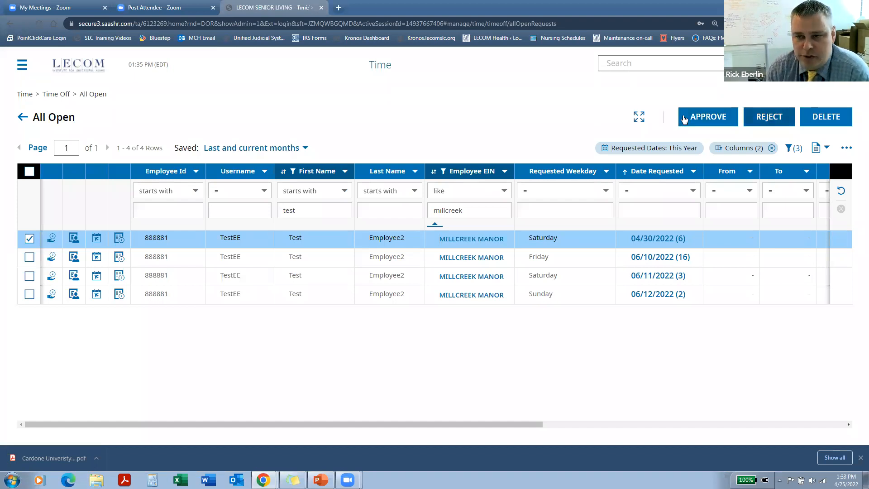
left_click(709, 119)
left_click(517, 321)
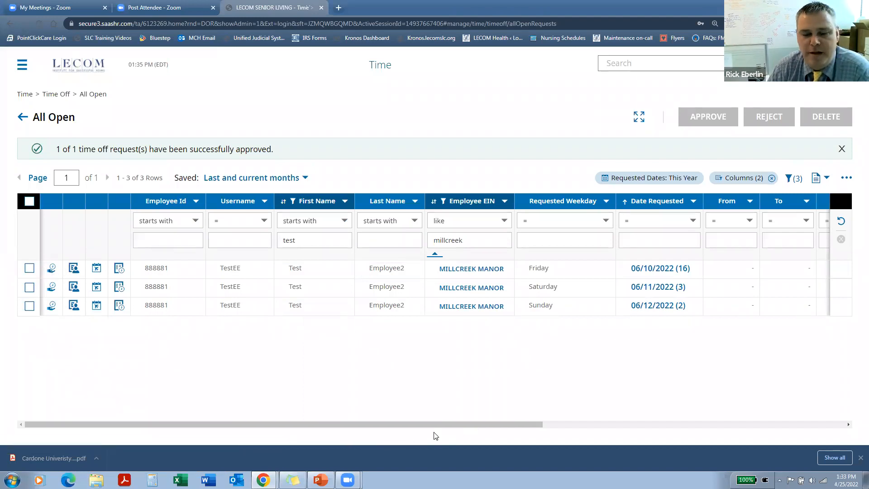
Review the remaining June requests' hours and time off types, and check the employee's updated time off counts.
left_click_drag(492, 424, 676, 424)
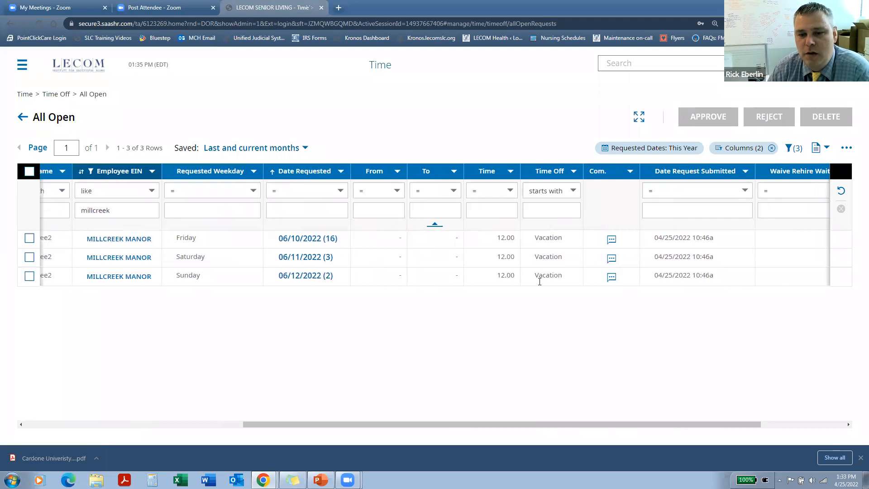
left_click_drag(569, 425, 272, 403)
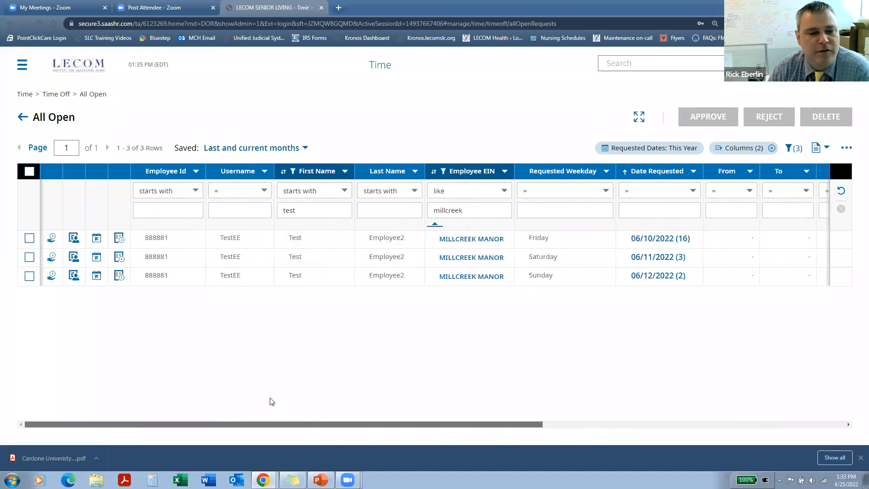
left_click(48, 240)
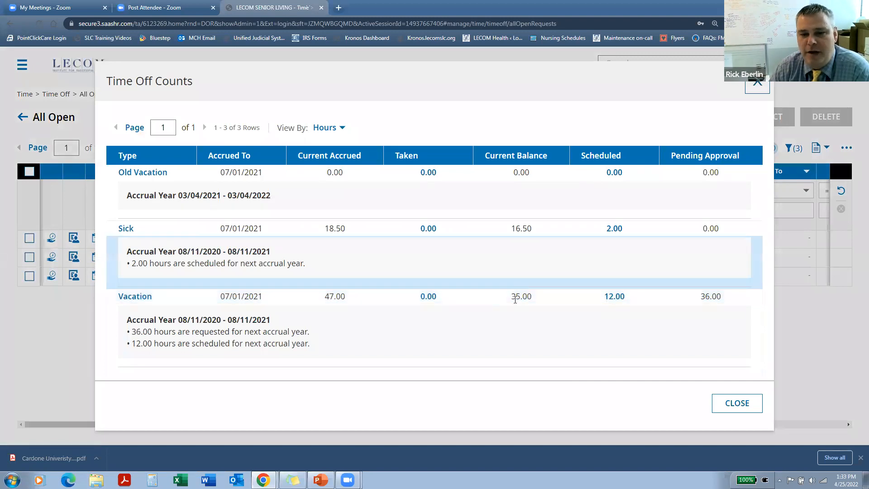
left_click(736, 402)
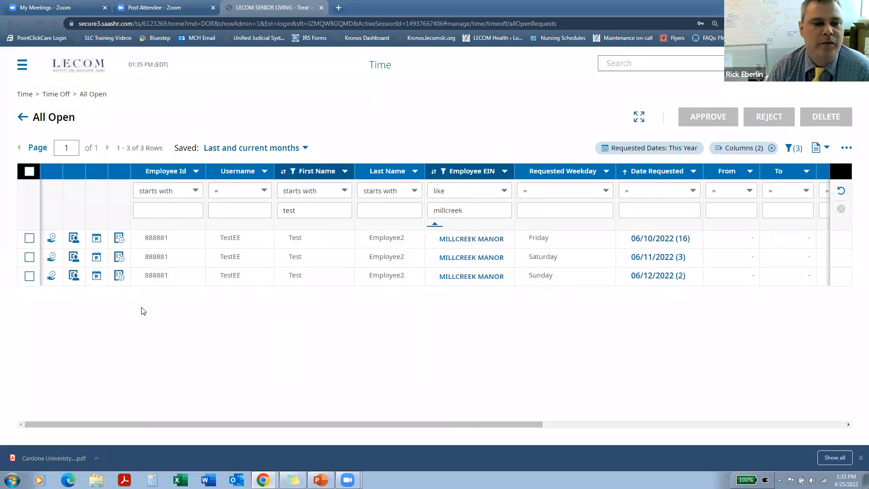
Approve the 06/10/2022 and 06/11/2022 time off requests together without a comment.
left_click(30, 238)
left_click(30, 256)
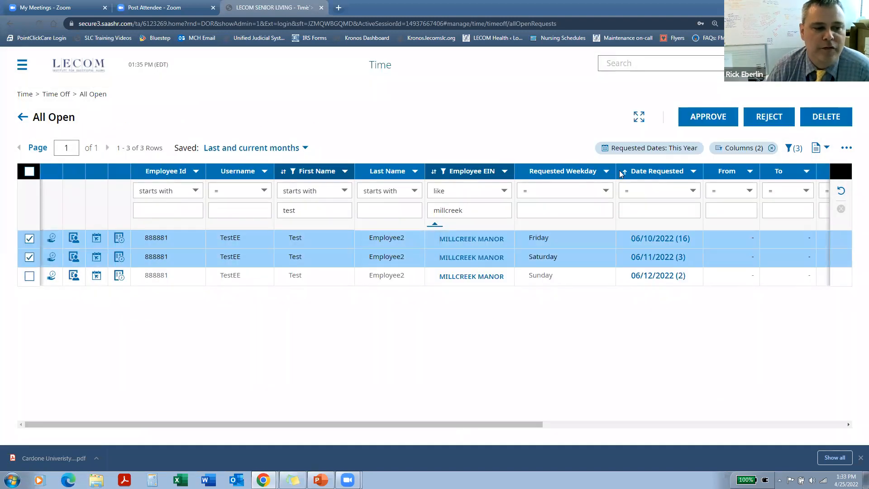
left_click(715, 116)
left_click(516, 326)
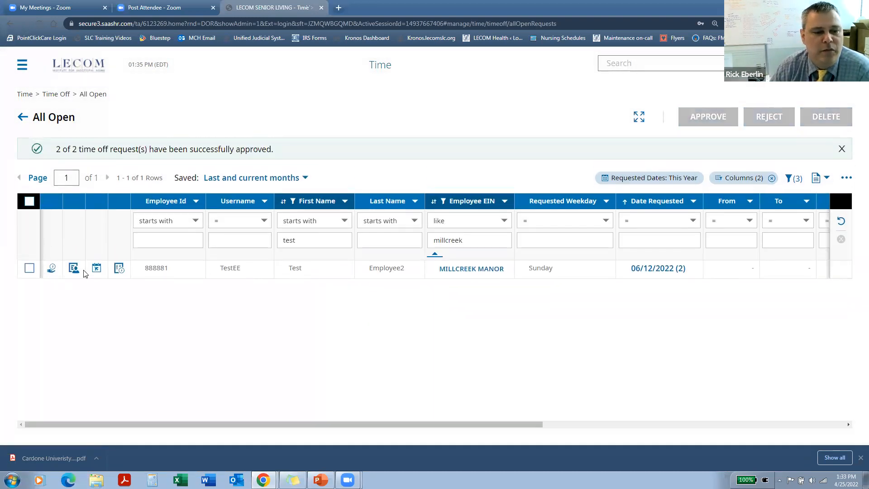
Modify the 06/12/2022 vacation request to 11.00 hours per day and save the modified request.
left_click(97, 268)
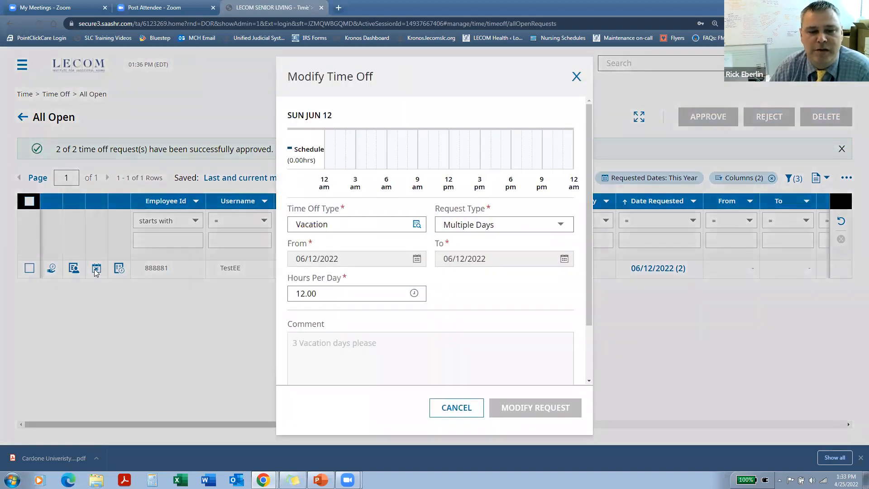
left_click(306, 293)
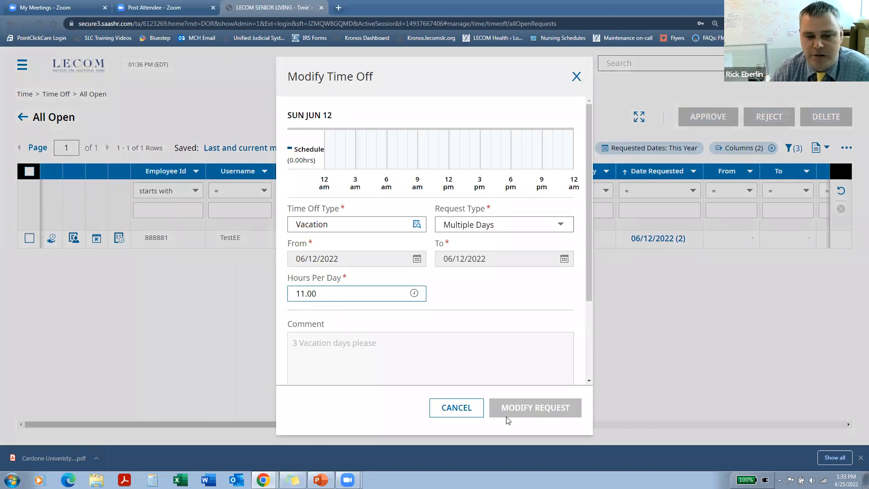
left_click(462, 283)
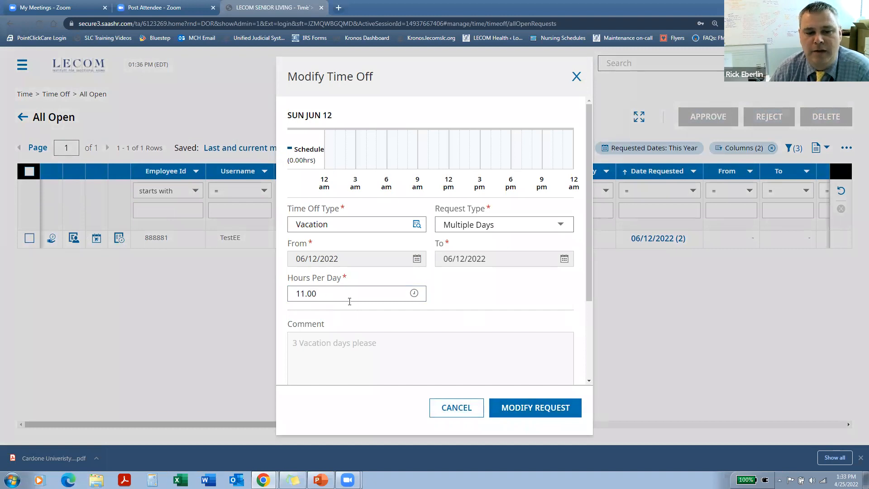
left_click(521, 408)
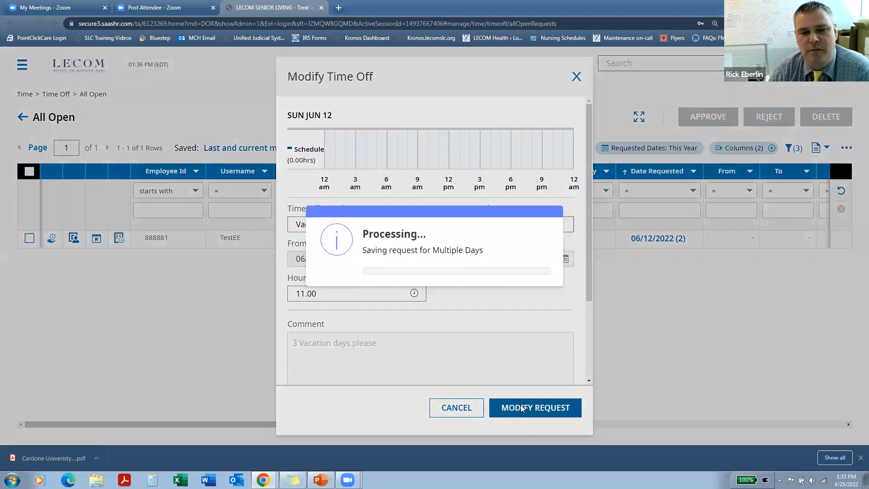
left_click(525, 270)
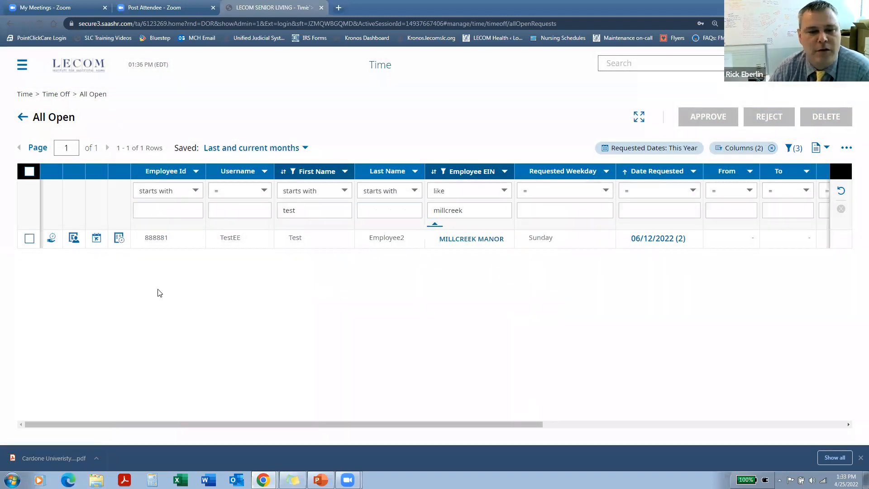
Approve the 06/12/2022 request with the comment "request approved, but you only have 11 hours left to use. Approved for that.".
left_click(29, 238)
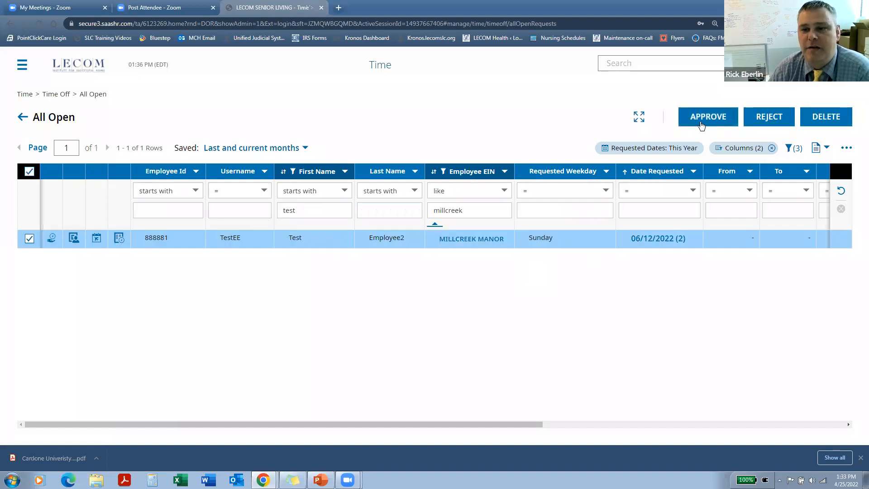
left_click(702, 125)
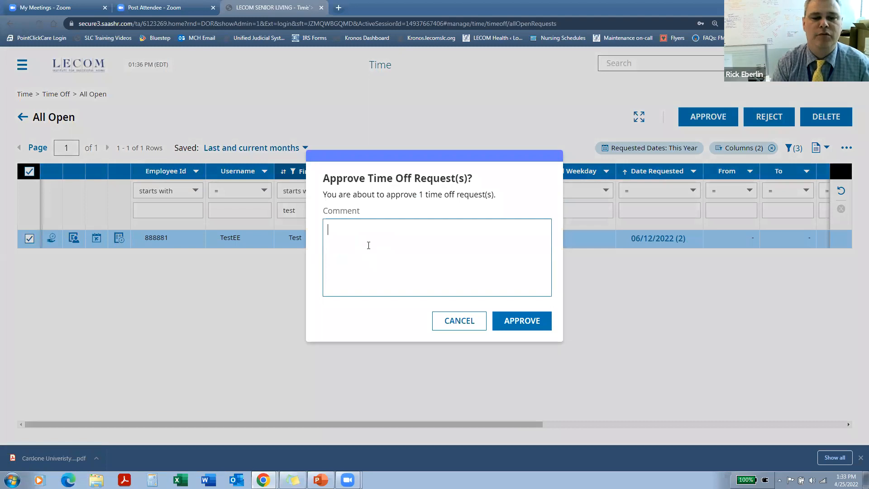
type("request approved, but you")
type(" only hav")
type("e 11 hav")
key("BackSpace")
key("BackSpace")
type("ours left to use.  Approved for that.")
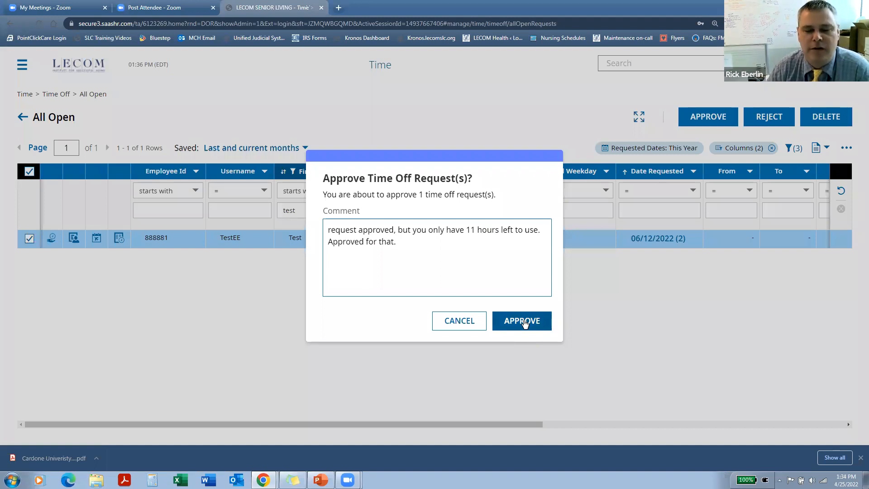
left_click(523, 320)
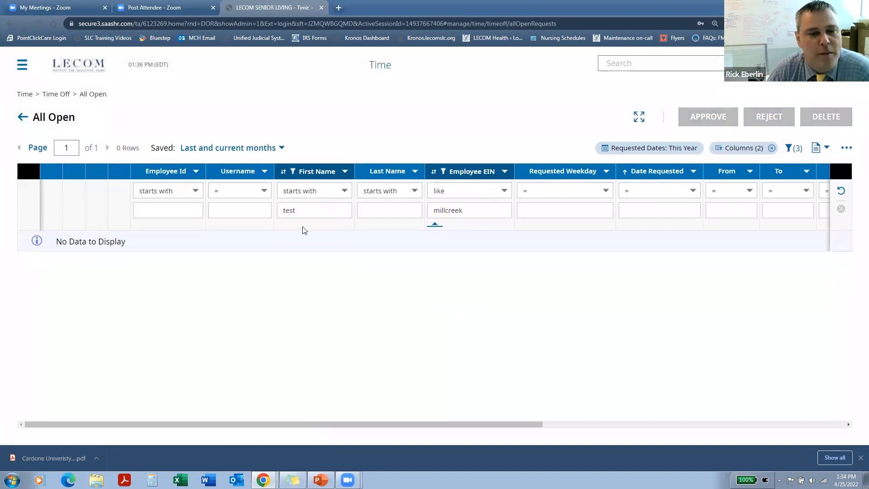
Return to the home dashboard, discarding the report changes, and open the My Employees shortcuts.
left_click(83, 67)
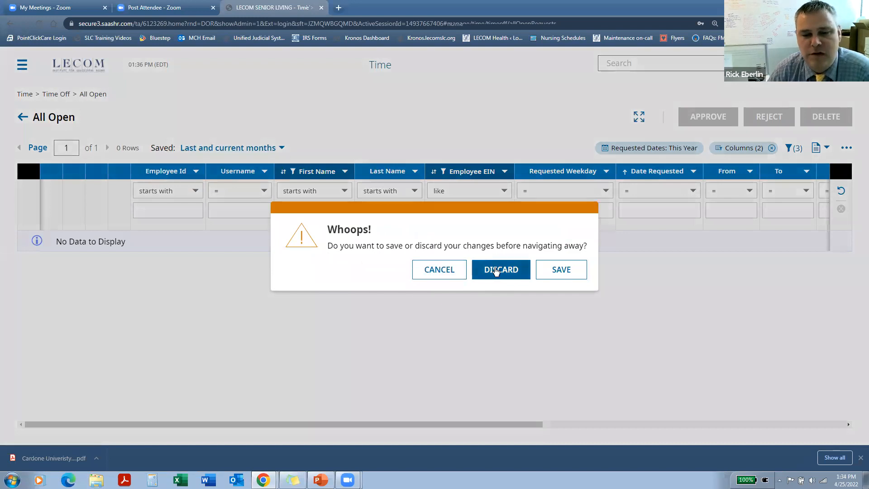
left_click(496, 271)
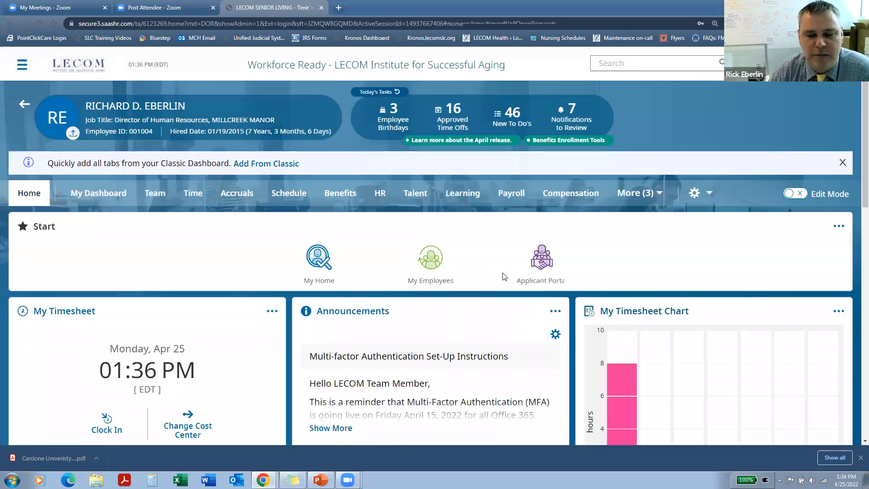
left_click(418, 262)
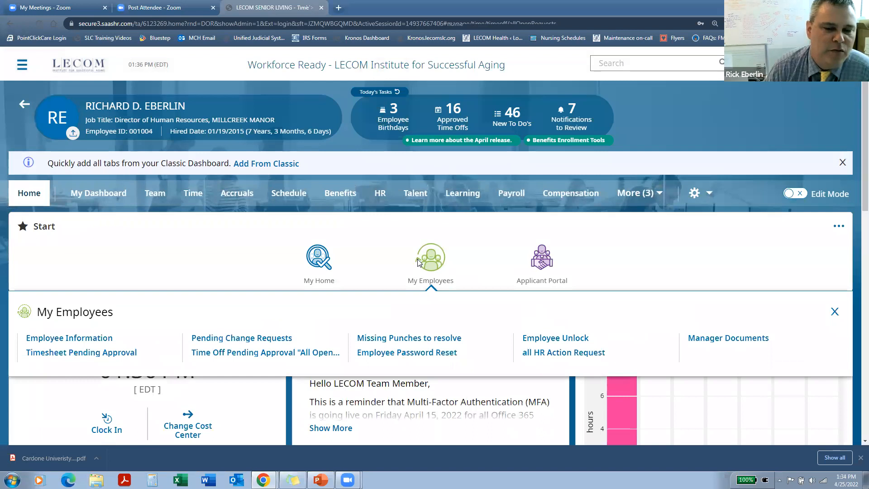
left_click(89, 339)
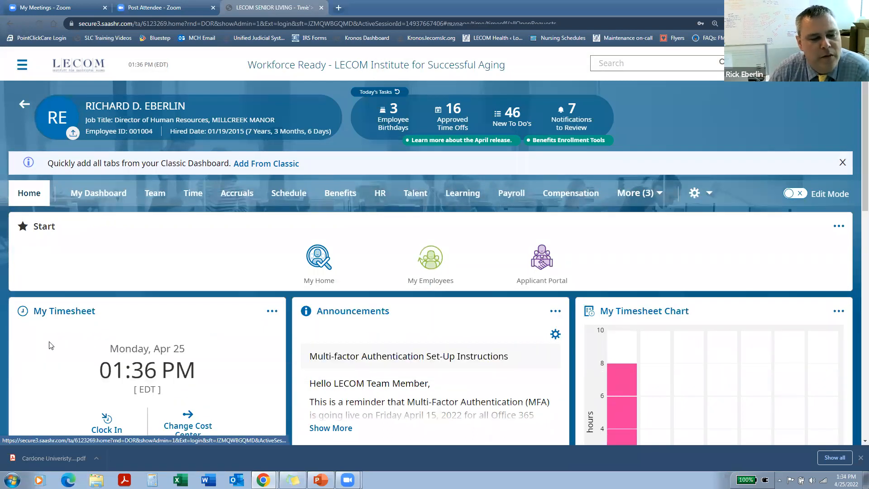
left_click(432, 260)
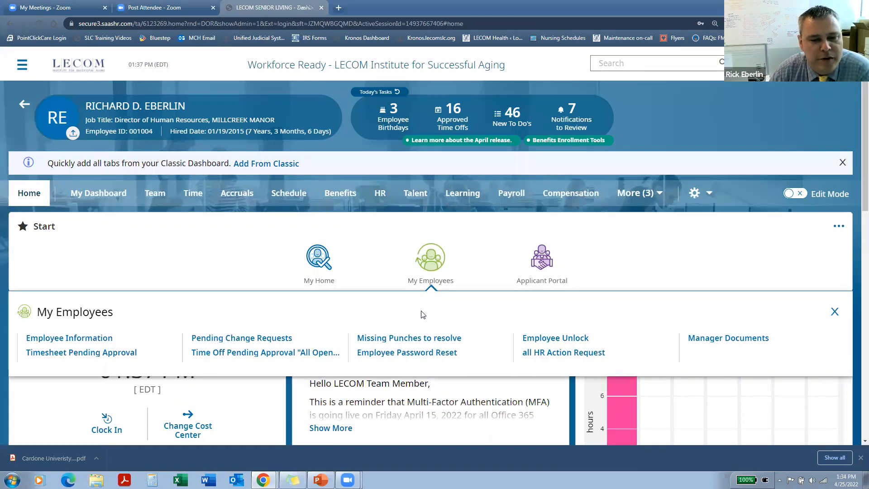
Open Employee Information, filter first names starting with "test", and open the current timesheet of the first Test Employee2 record.
left_click(69, 338)
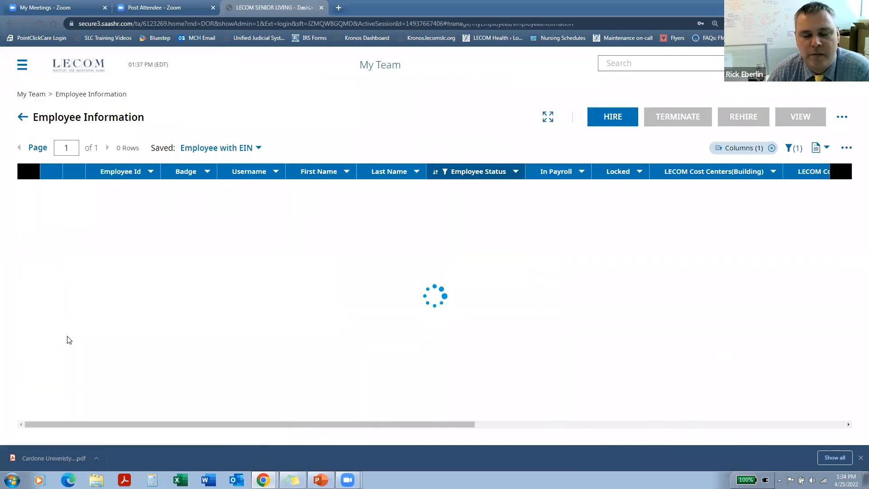
left_click(323, 210)
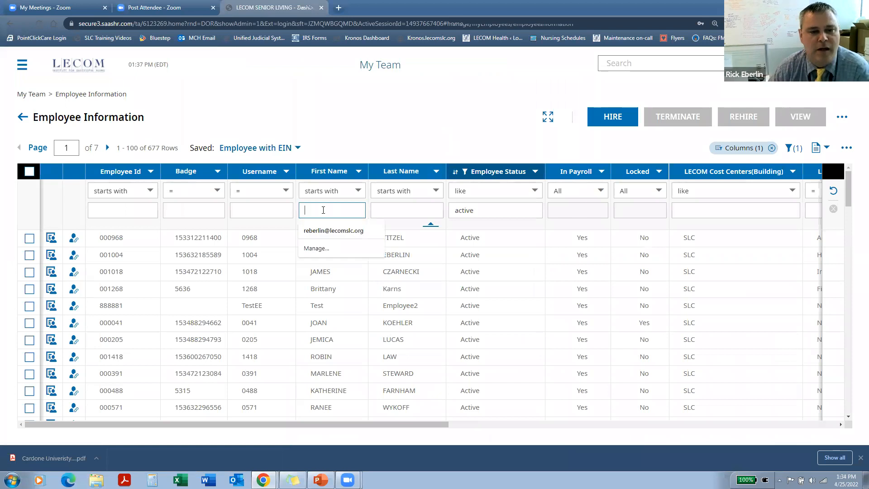
type("test")
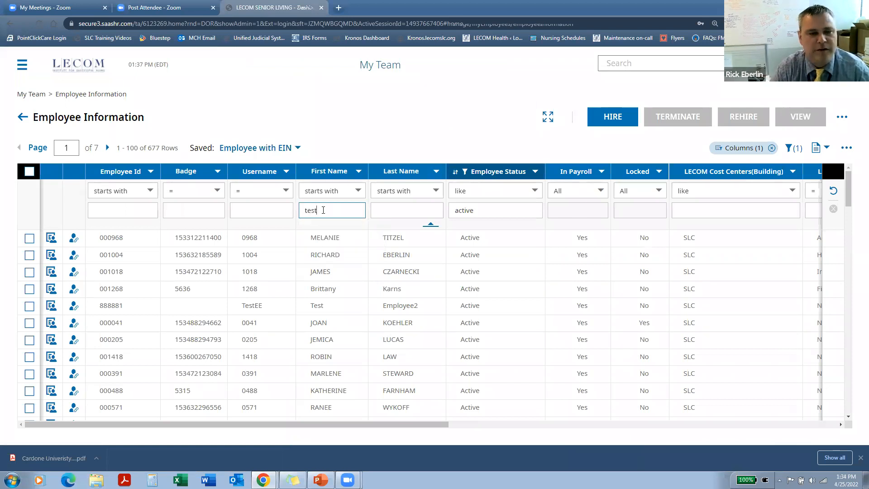
key("Return")
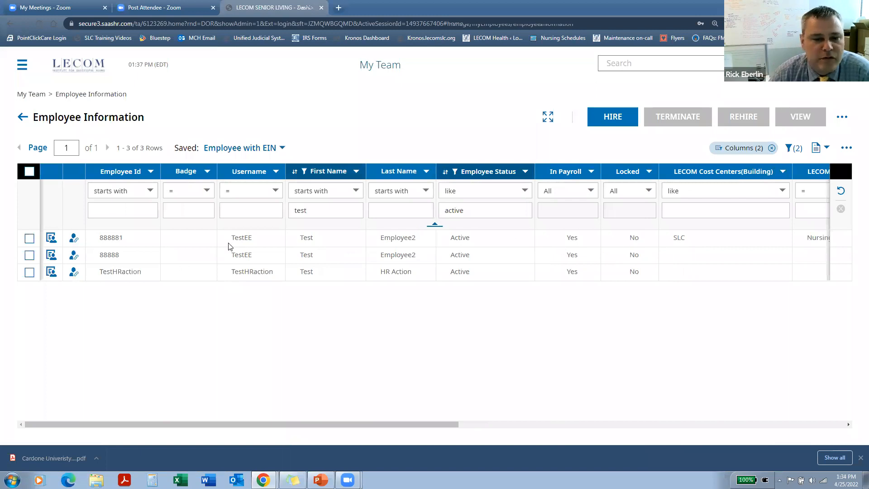
left_click(74, 238)
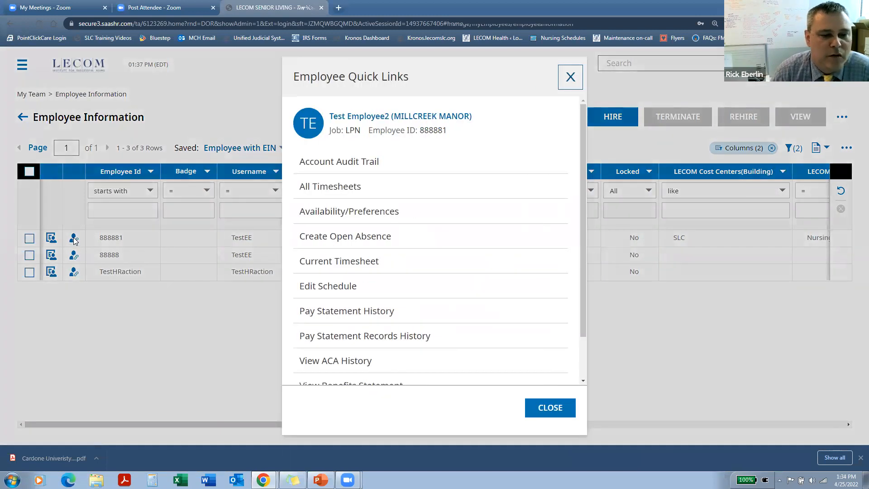
left_click(268, 252)
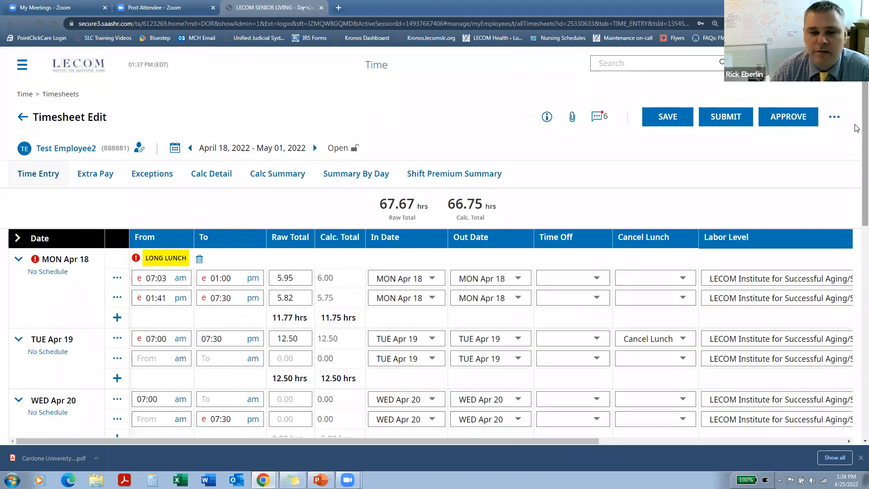
Examine the timesheet's time off hours on Apr 28 and Apr 30, and the Apr 19 calculated total and out punch.
scroll(855, 274, "down", 10)
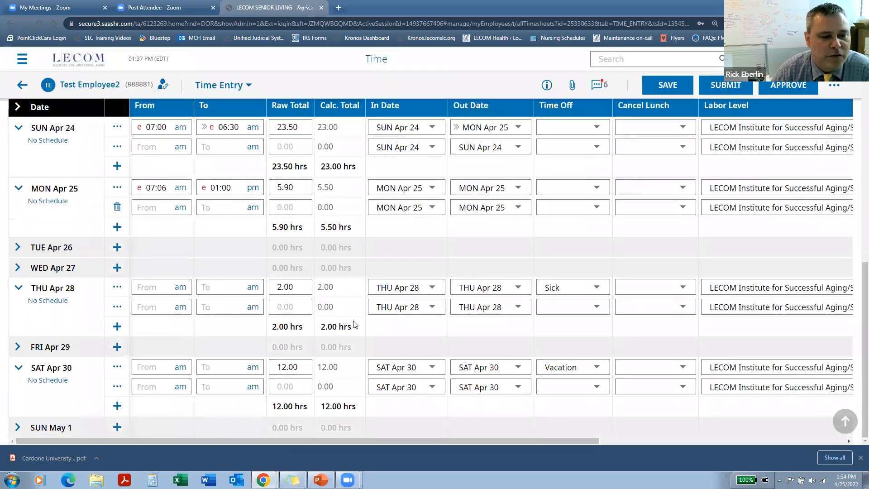
left_click(299, 287)
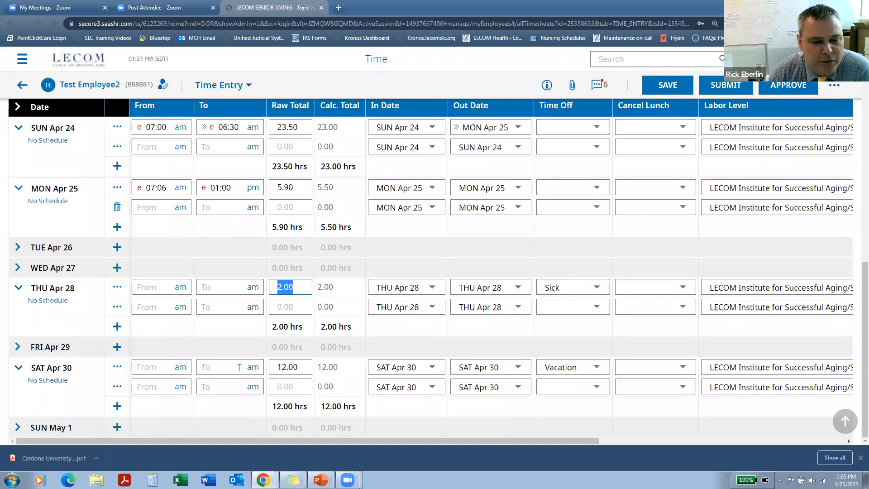
left_click_drag(296, 367, 275, 367)
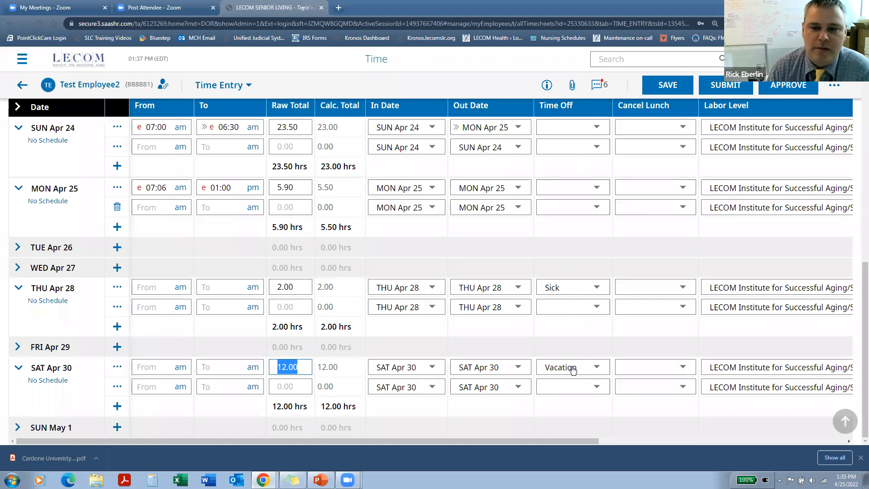
scroll(573, 369, "up", 10)
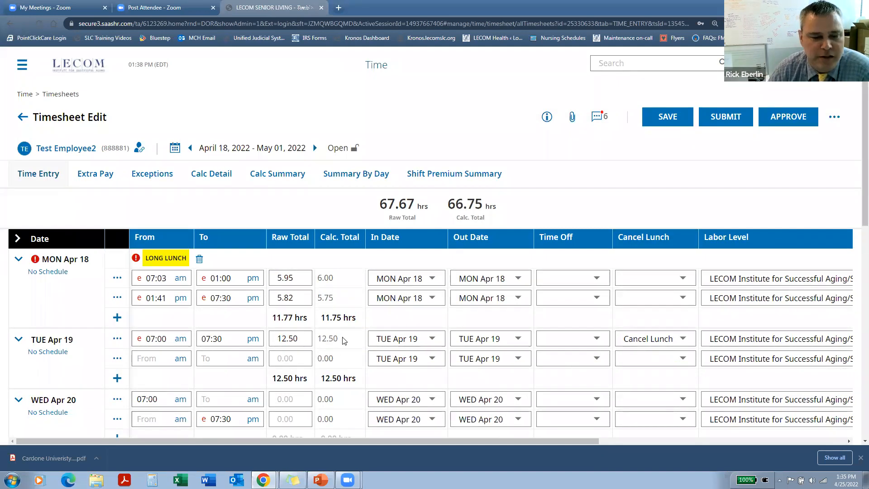
double_click(328, 340)
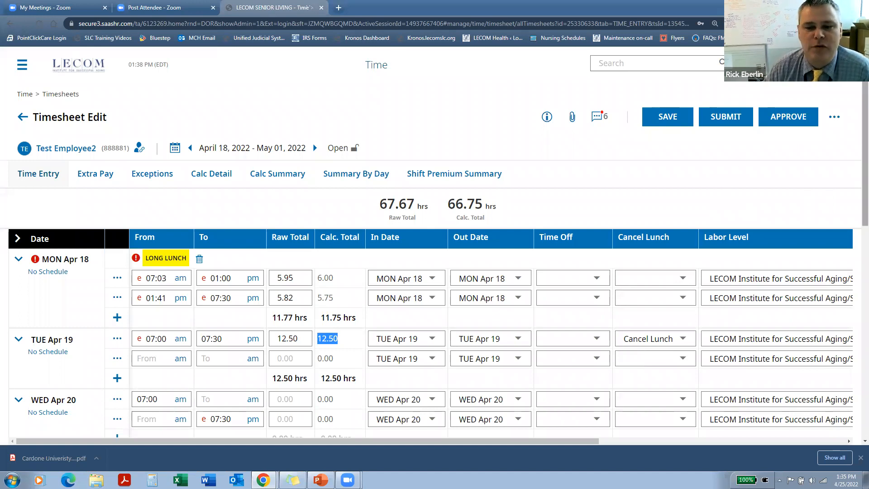
scroll(857, 89, "down", 1)
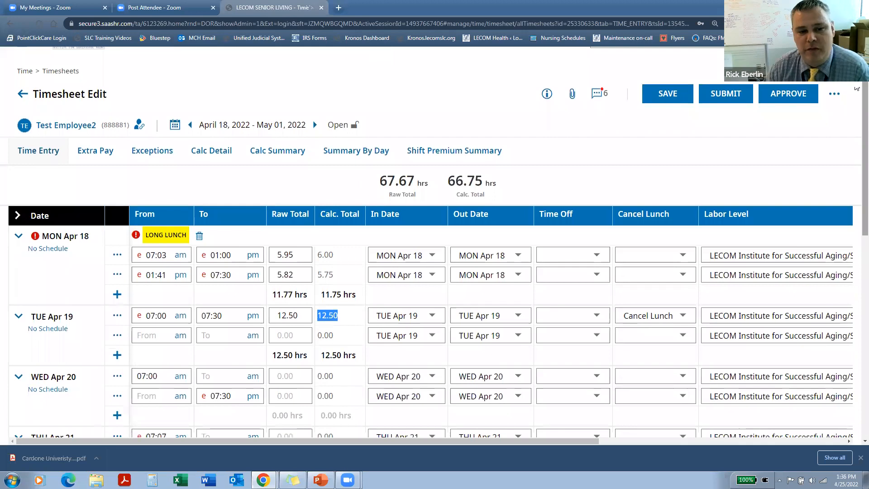
scroll(75, 203, "down", 3)
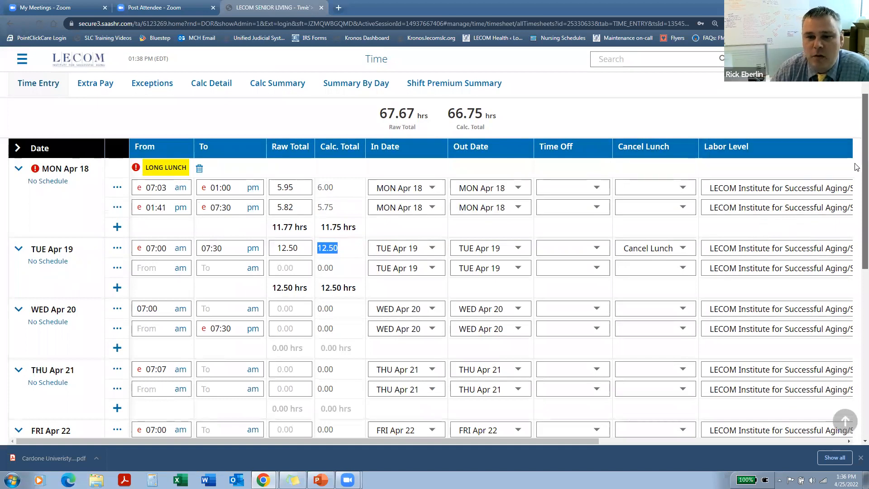
scroll(857, 167, "down", 3)
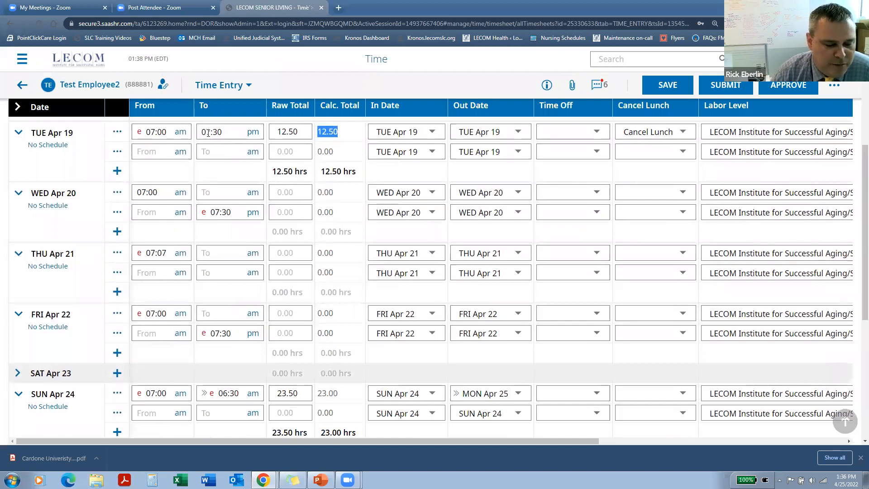
left_click(228, 131)
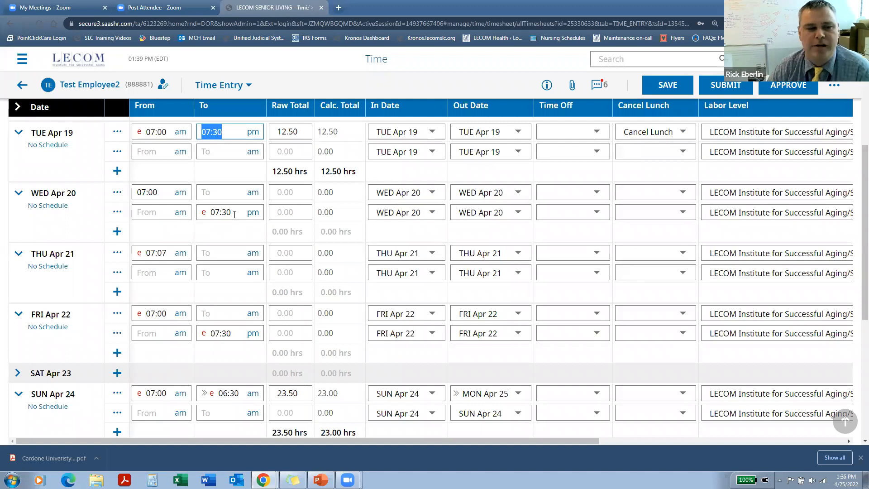
Enter 07:30 pm as the out time on the first Wed Apr 20 row and try to save the timesheet.
left_click(208, 192)
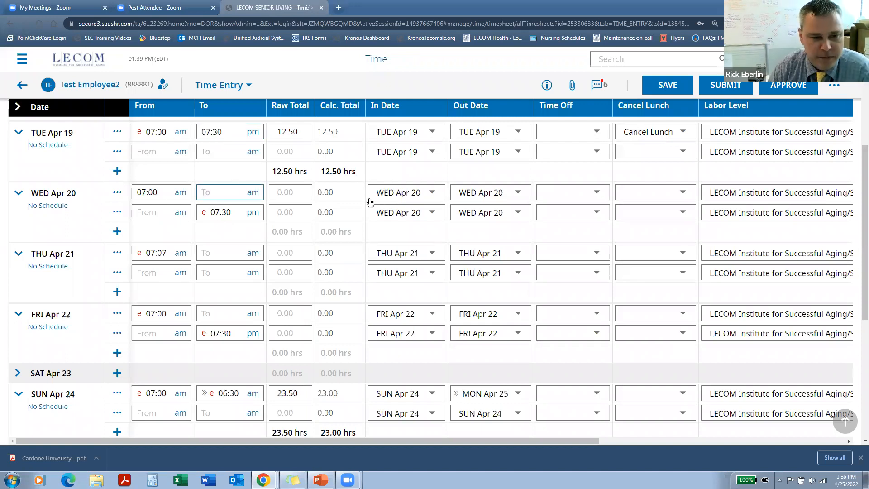
type("7:30")
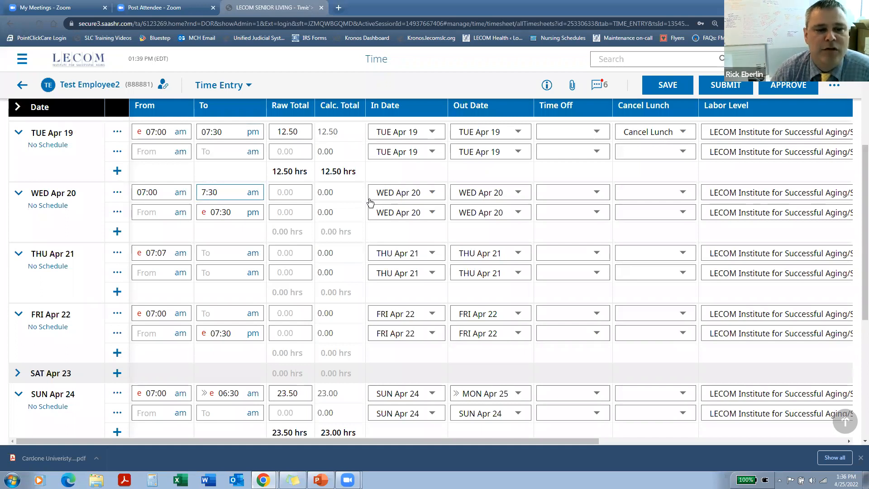
left_click(254, 194)
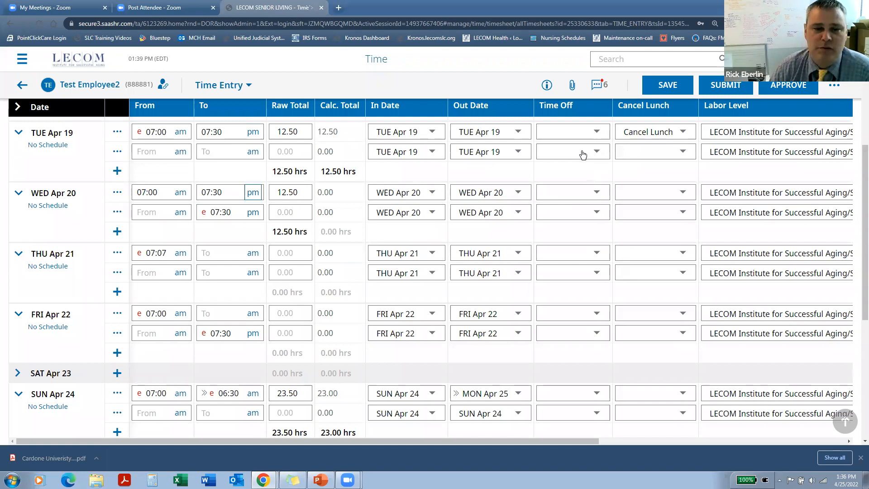
left_click(658, 87)
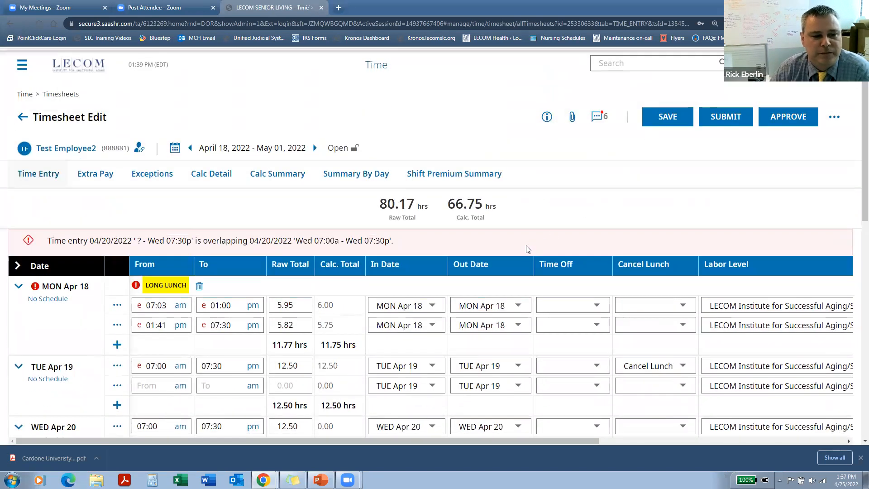
Delete the duplicate 07:30 pm out-only row on Wed Apr 20 and save the timesheet.
scroll(527, 249, "down", 5)
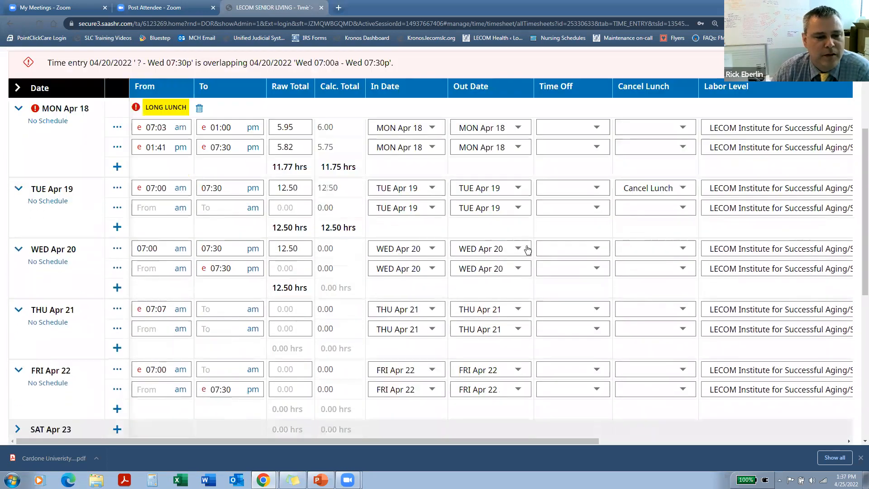
scroll(304, 191, "up", 5)
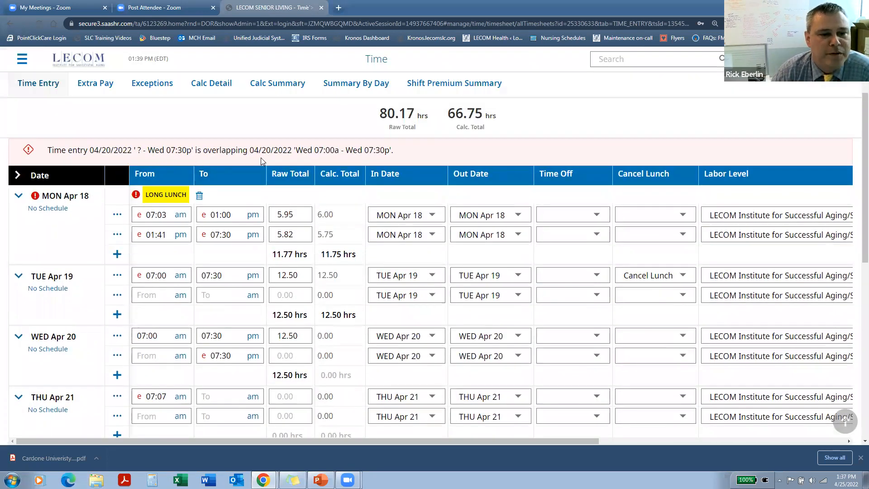
scroll(273, 240, "down", 3)
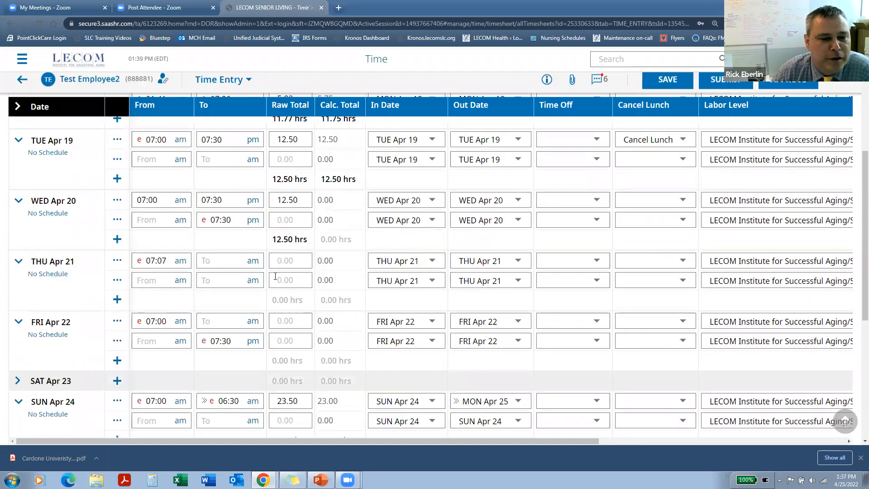
left_click(118, 219)
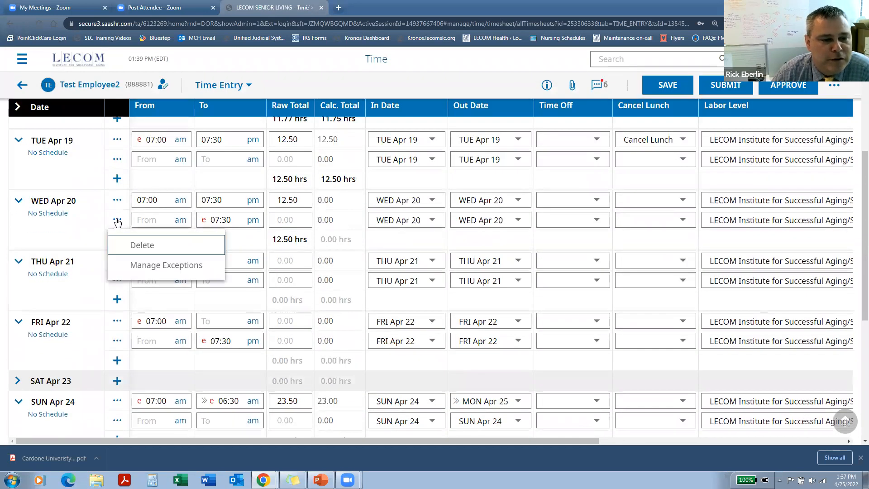
left_click(140, 246)
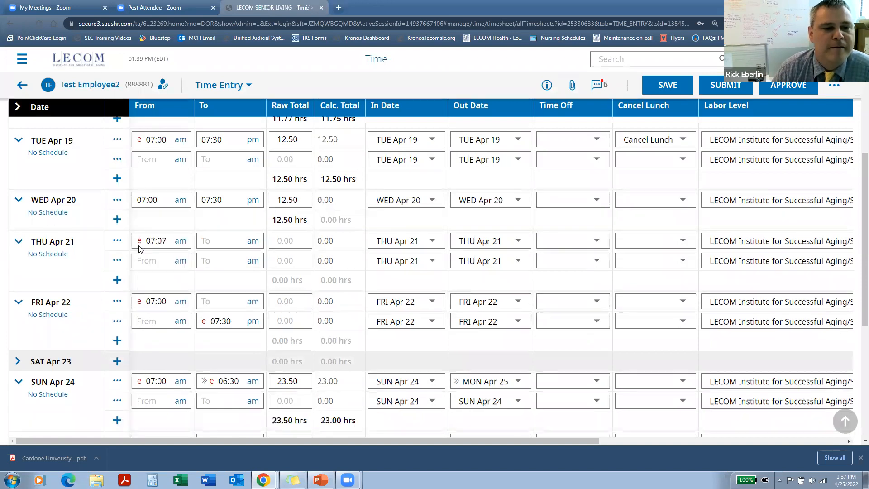
left_click(677, 88)
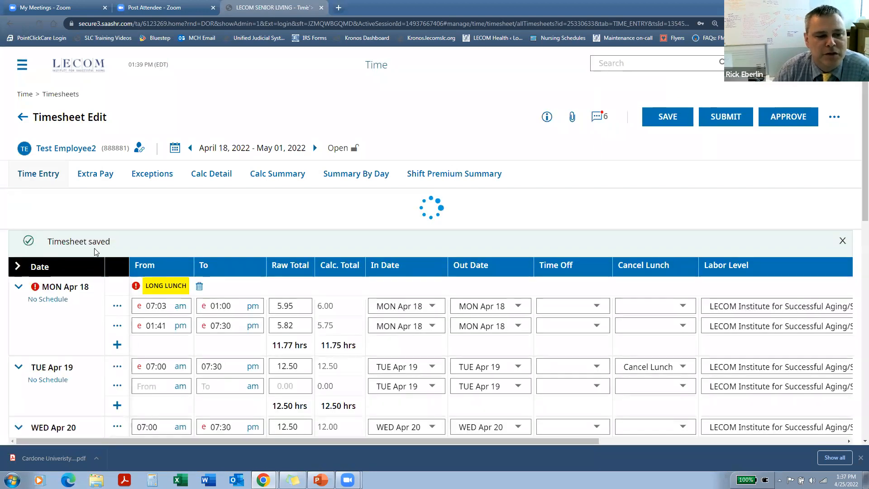
Check the in punch and the out time field of the Thu Apr 21 entry.
scroll(231, 349, "down", 5)
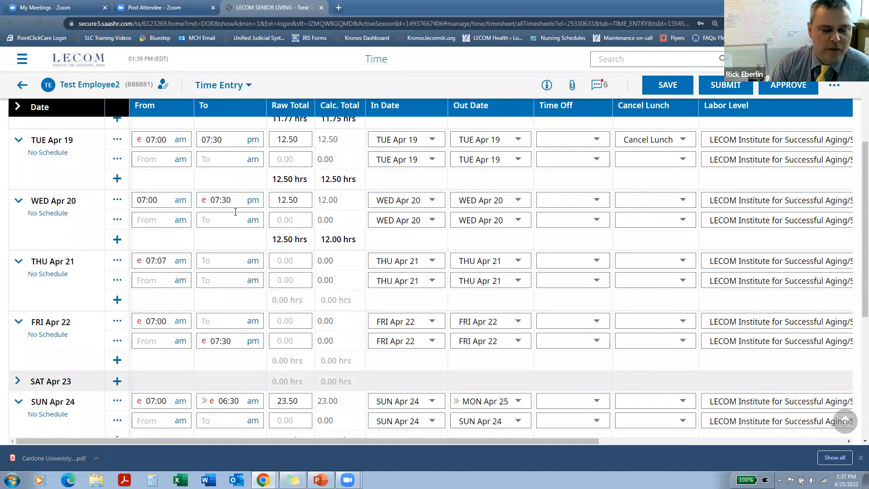
double_click(167, 259)
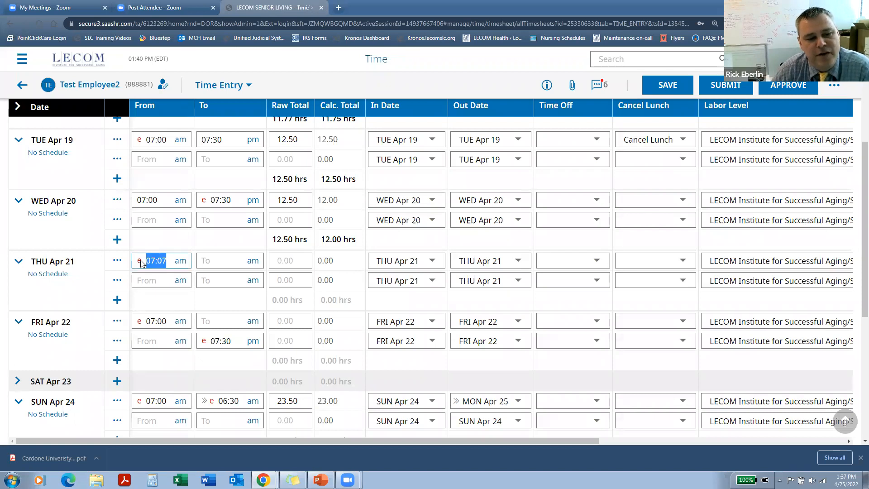
left_click(207, 260)
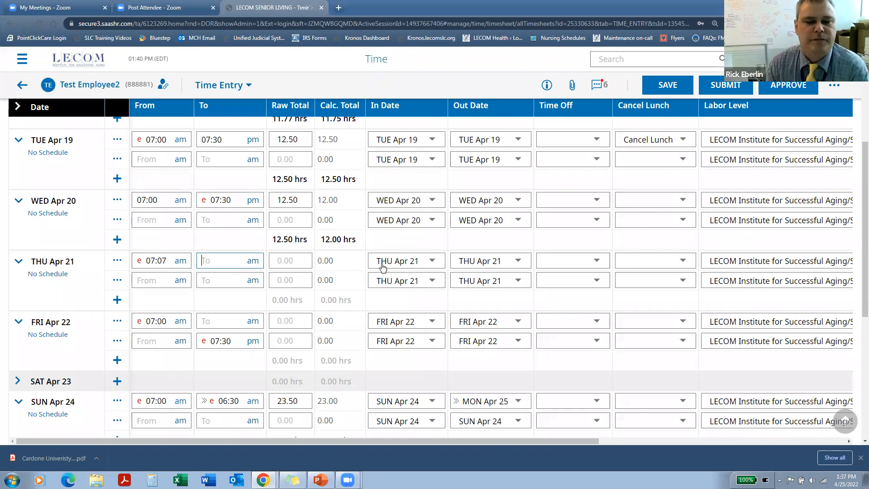
Set the out time on the first Fri Apr 22 row to 07:30 pm.
scroll(383, 267, "down", 2)
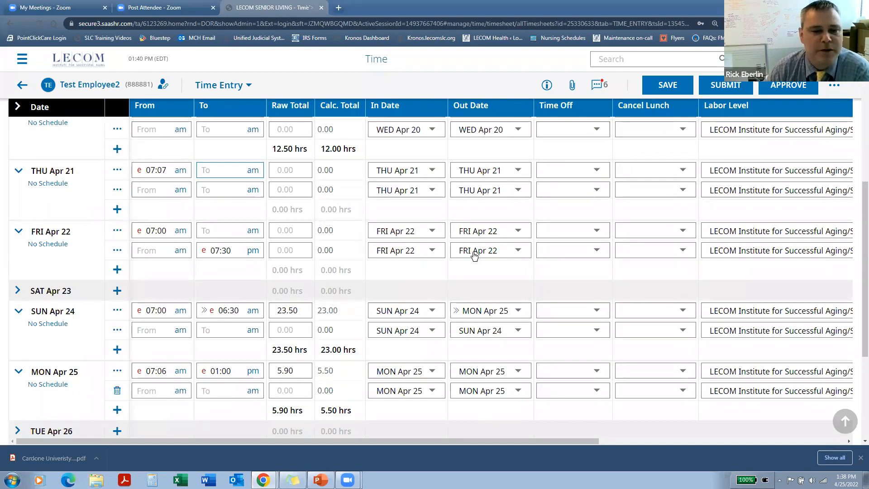
left_click_drag(232, 250, 208, 252)
left_click(213, 232)
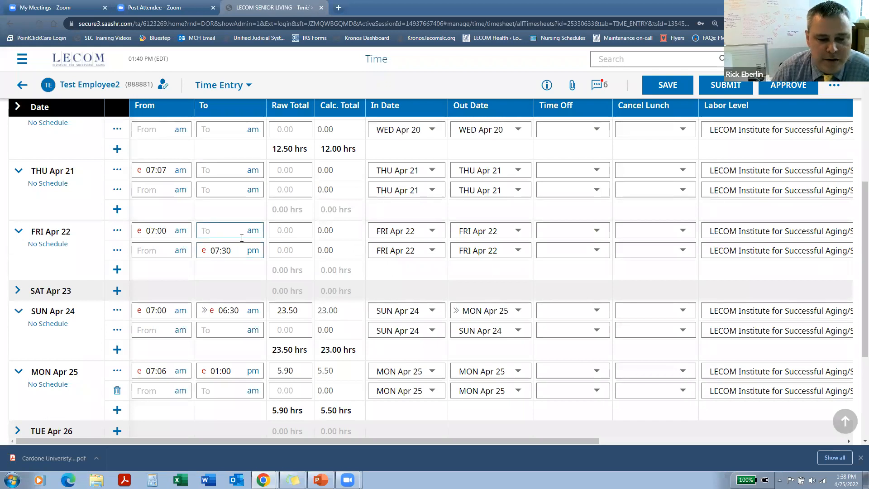
type("7:30")
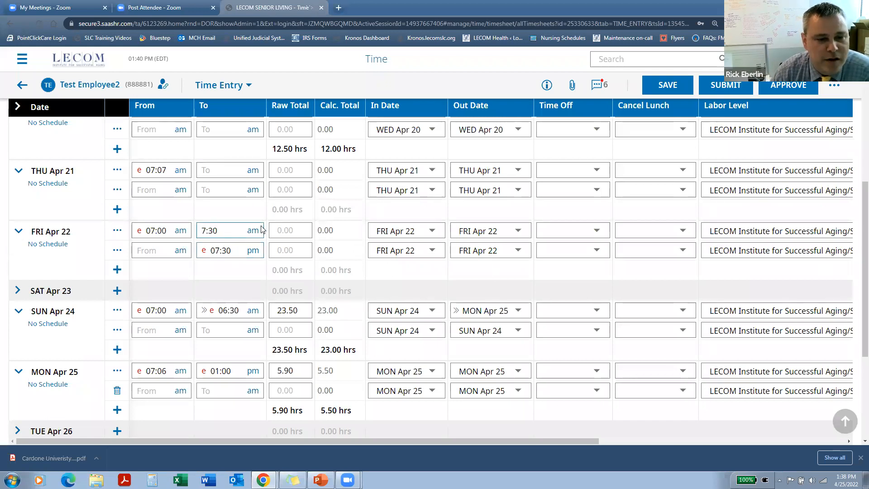
left_click(253, 232)
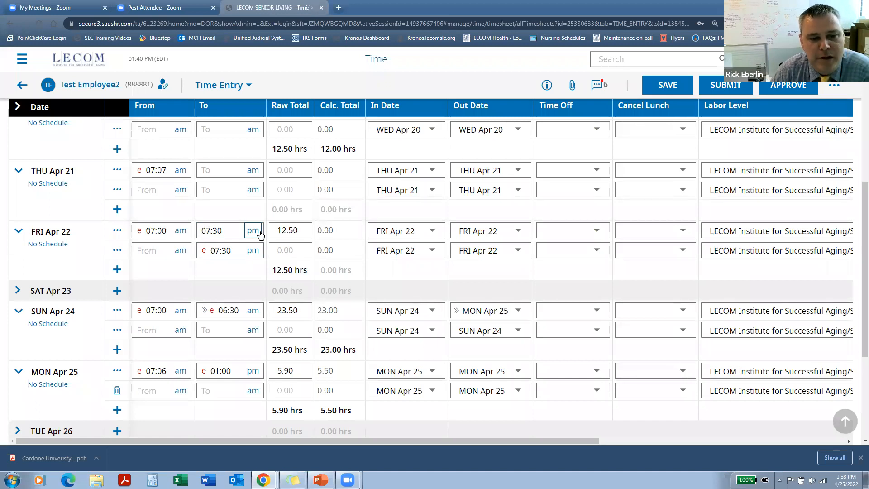
Delete the duplicate out-only row on Fri Apr 22 and save the timesheet.
left_click(117, 250)
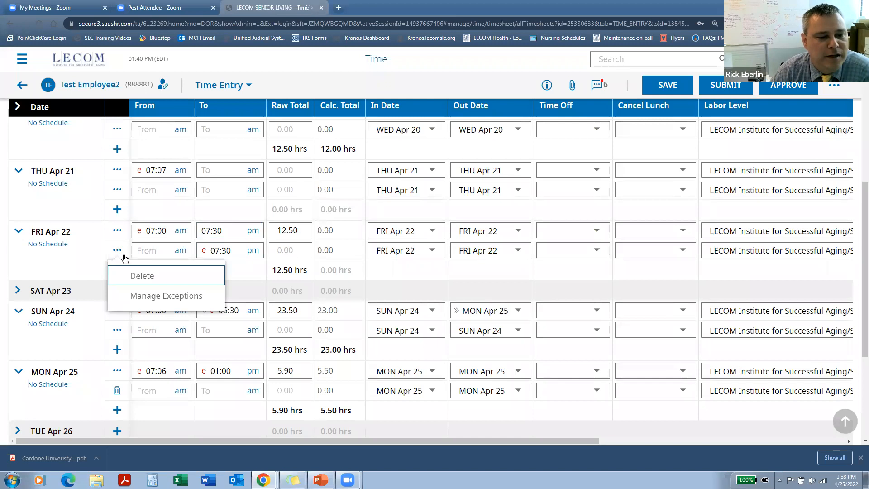
left_click(142, 277)
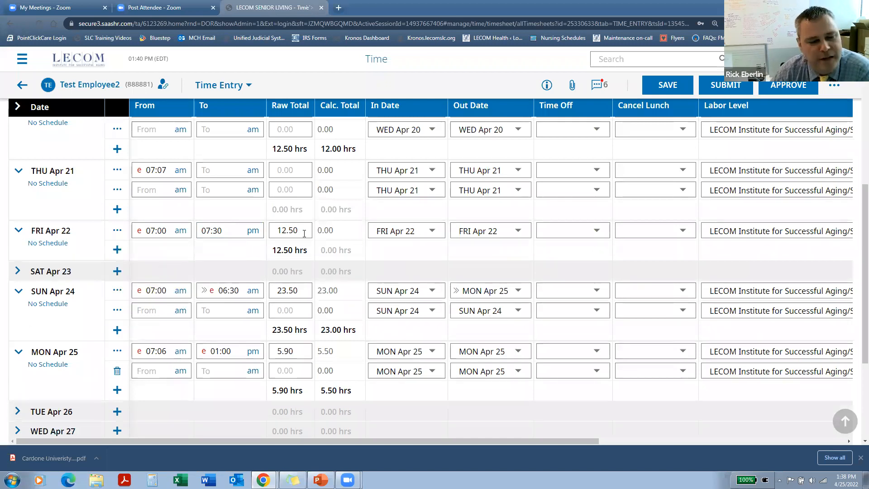
left_click(671, 86)
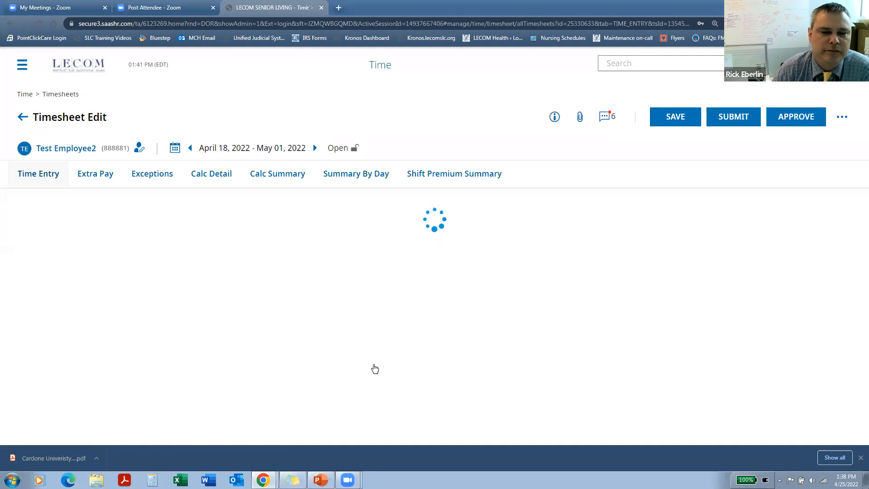
Review the timesheet's punches, comparing Wed Apr 20 with the Sun Apr 24 in time, out date and calculated total.
scroll(375, 368, "down", 5)
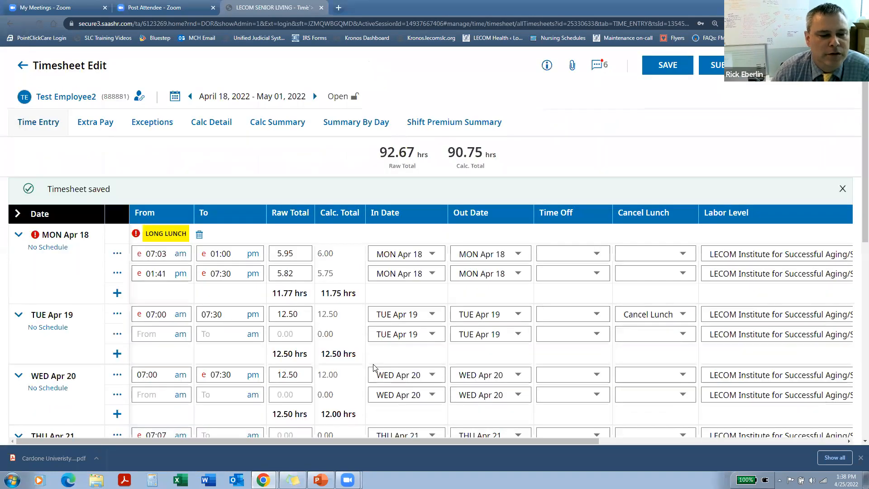
scroll(375, 368, "down", 1)
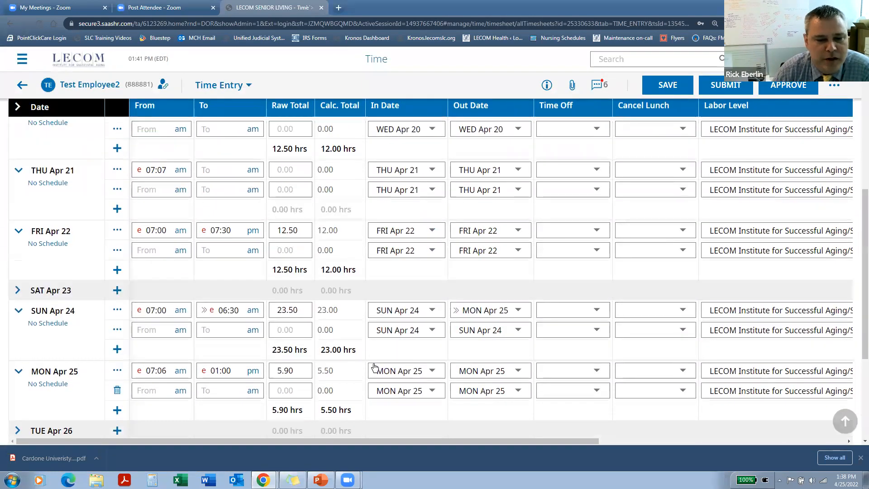
left_click(141, 313)
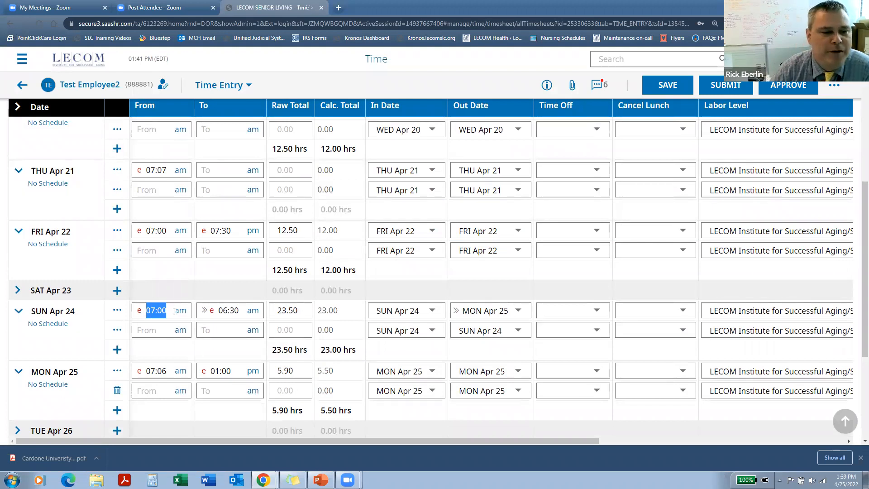
scroll(215, 310, "up", 5)
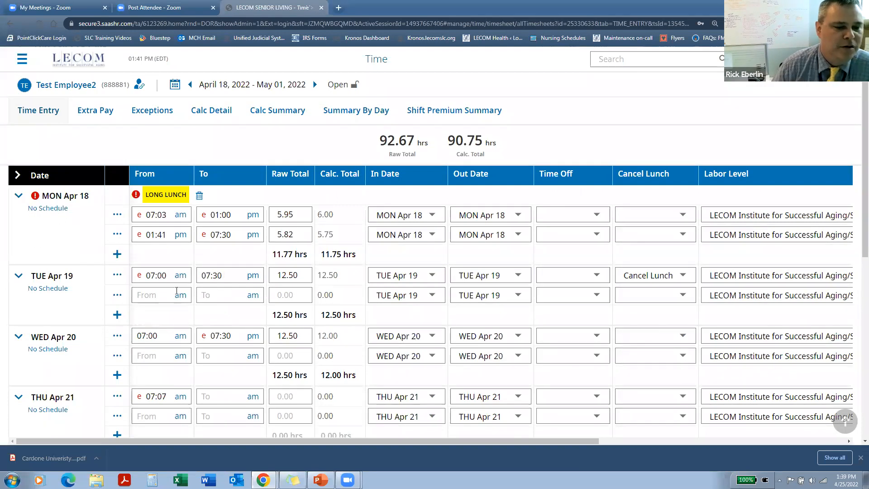
left_click(157, 337)
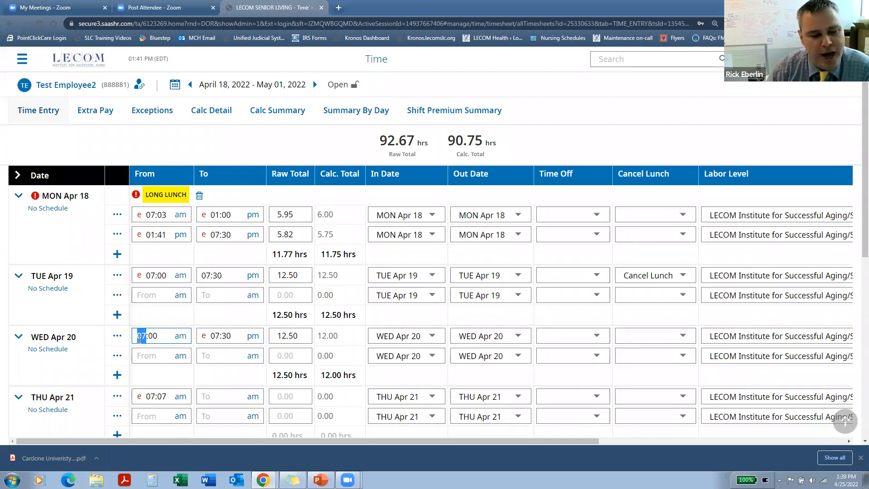
scroll(155, 343, "down", 8)
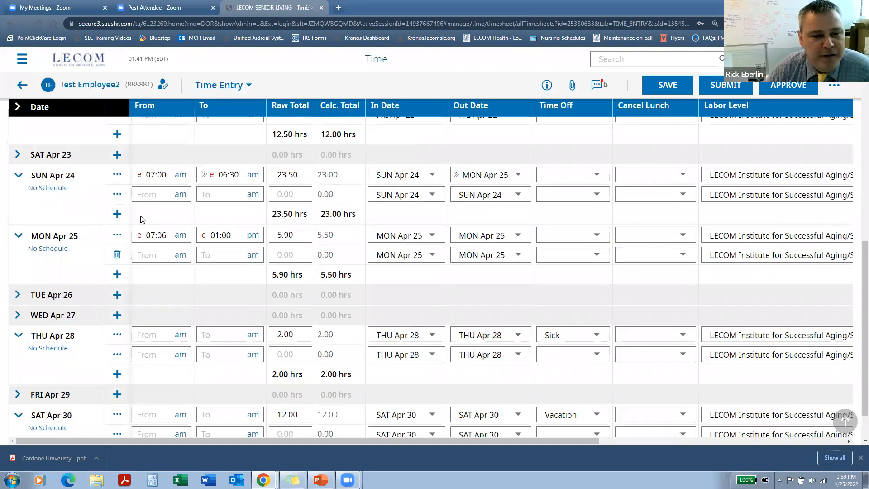
left_click(154, 175)
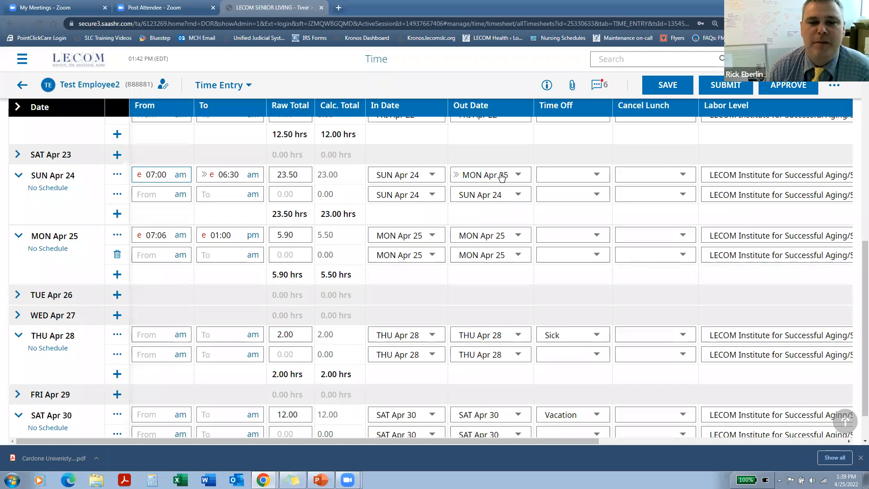
left_click_drag(346, 175, 317, 175)
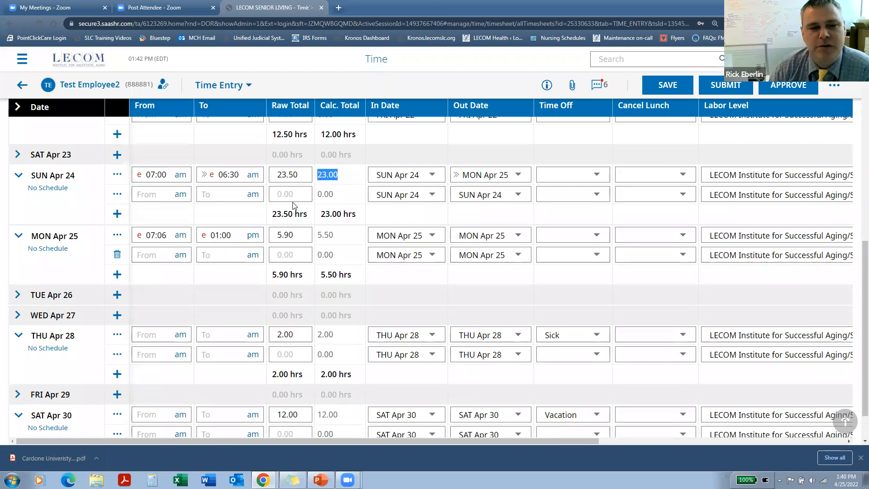
Correct the Sun Apr 24 out punch to 06:30 pm with out date SUN Apr 24, and save the timesheet.
left_click(253, 176)
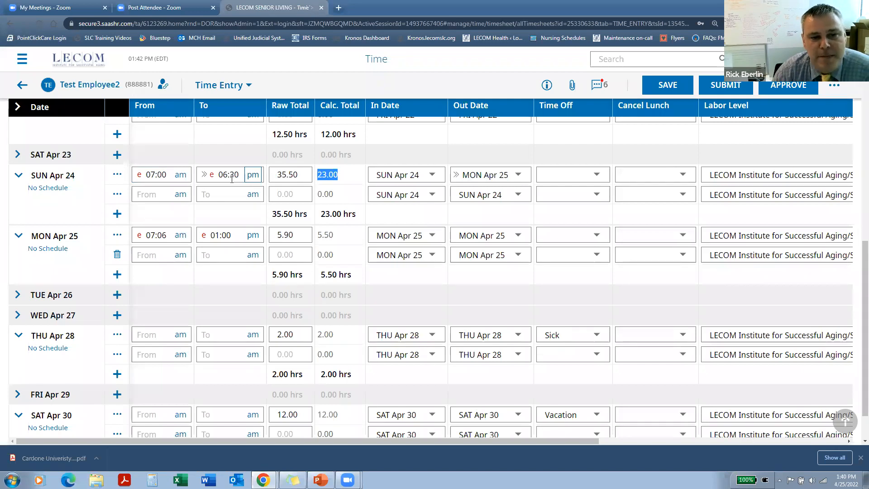
left_click(501, 181)
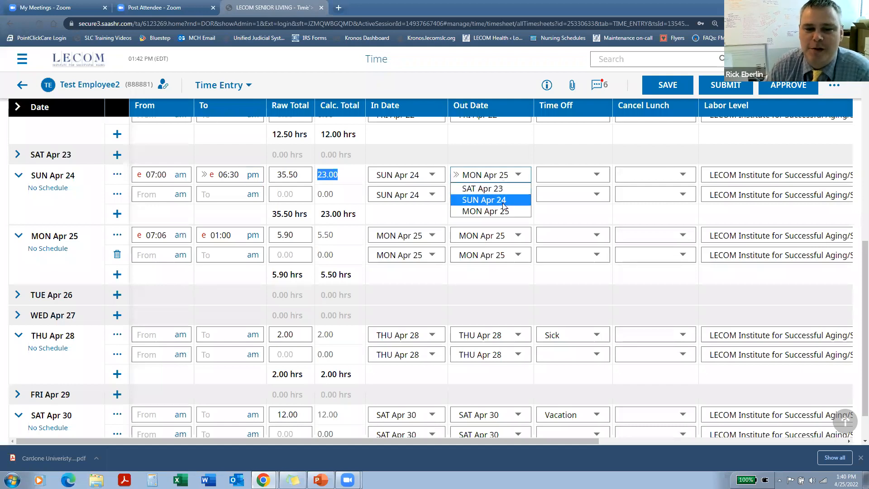
left_click(504, 175)
left_click(518, 174)
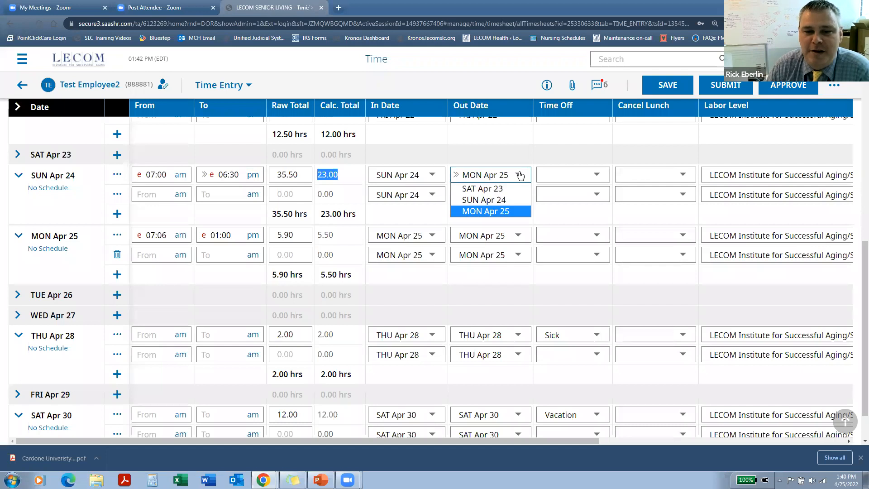
left_click(509, 200)
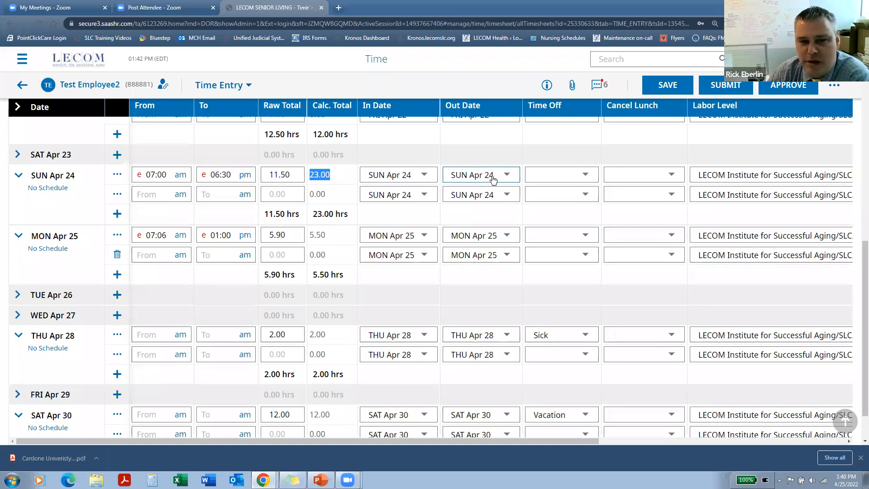
left_click(666, 85)
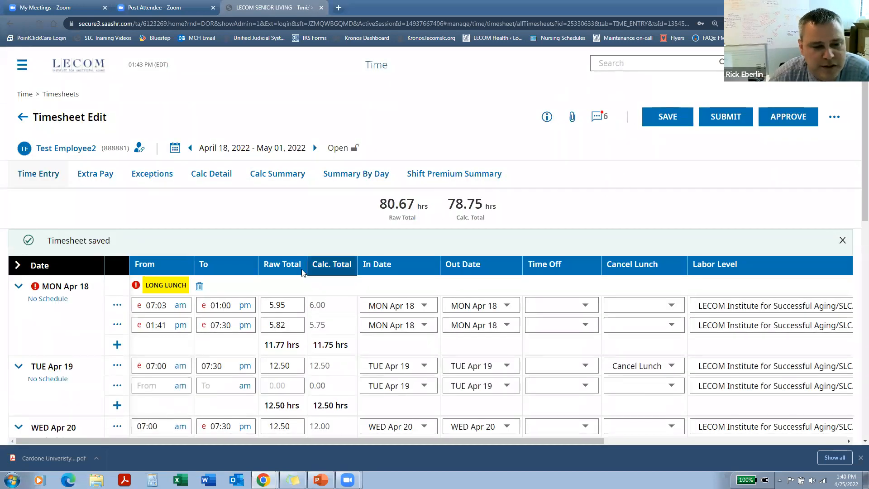
Examine the saved Sun Apr 24 row and the Mon Apr 25 out time, raw total, calculated total and empty second row.
scroll(303, 271, "down", 9)
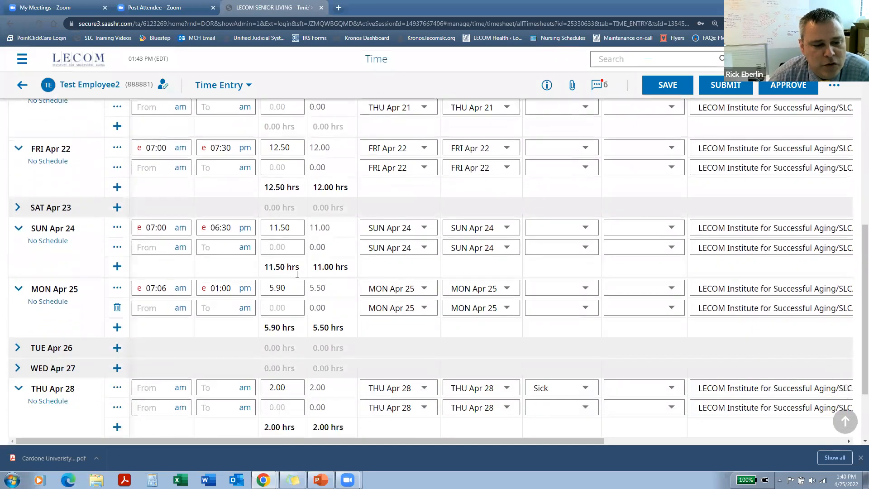
scroll(297, 274, "down", 2)
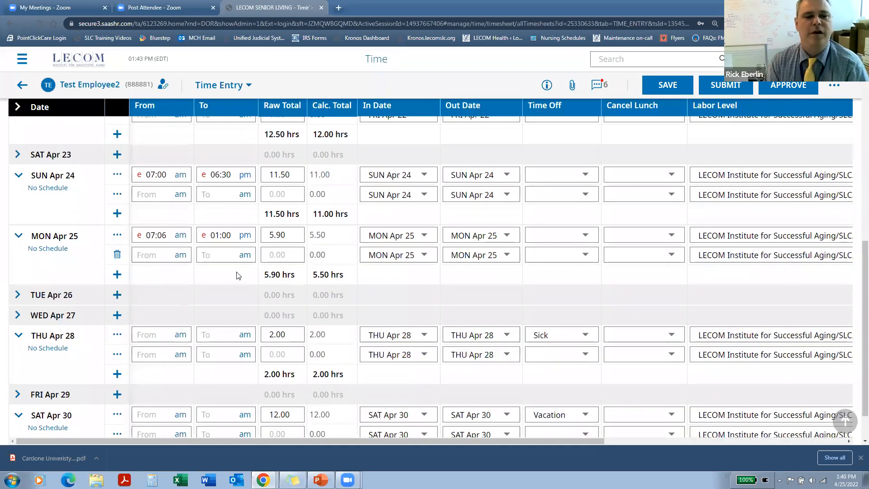
scroll(236, 273, "down", 2)
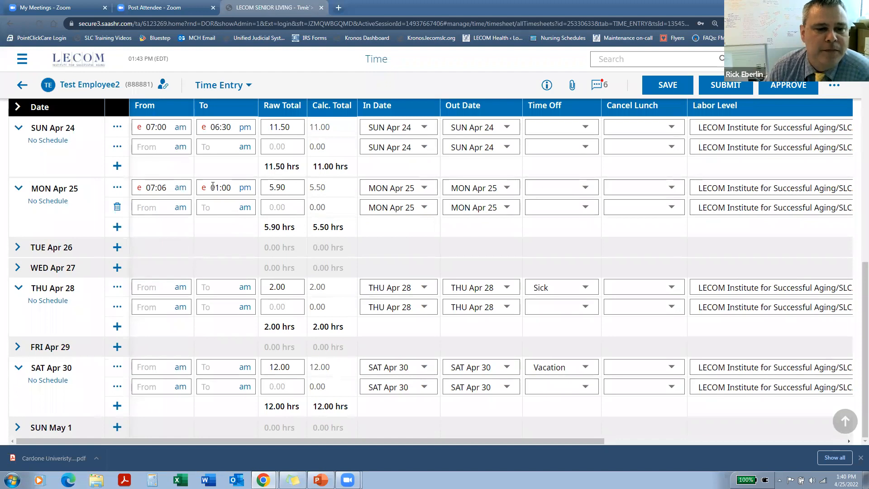
left_click_drag(215, 186, 231, 187)
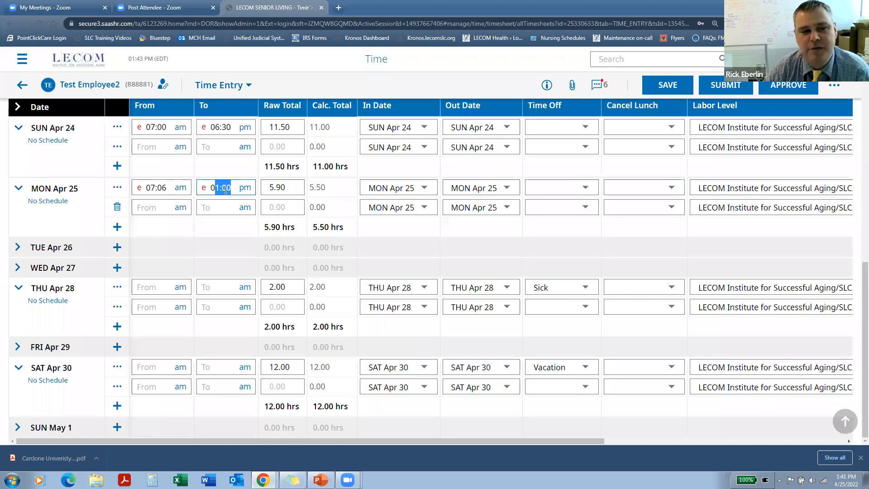
left_click_drag(290, 187, 269, 186)
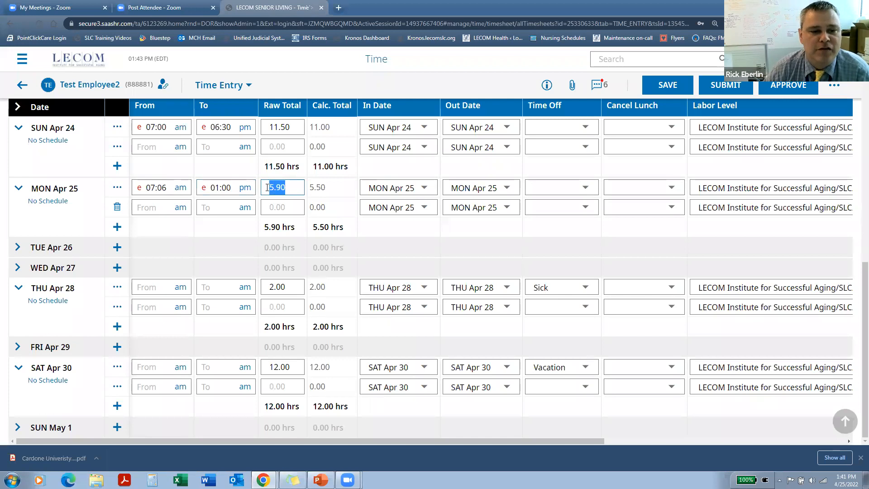
left_click_drag(329, 190, 314, 189)
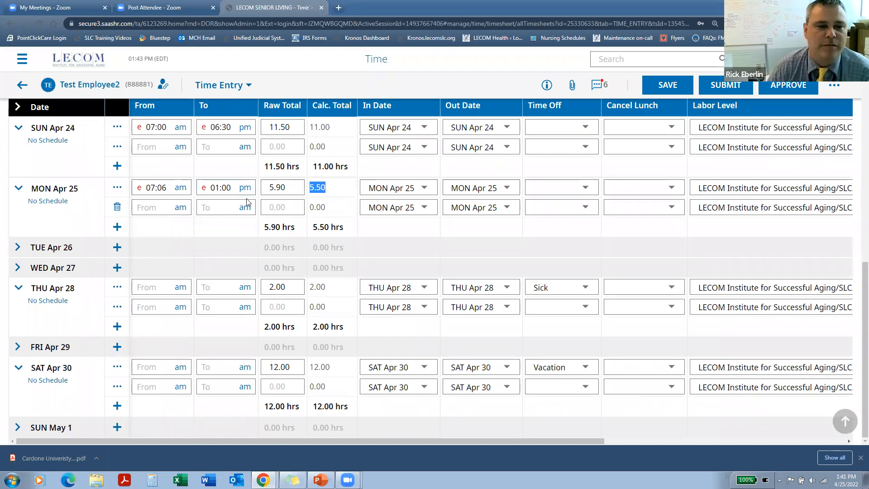
left_click(154, 206)
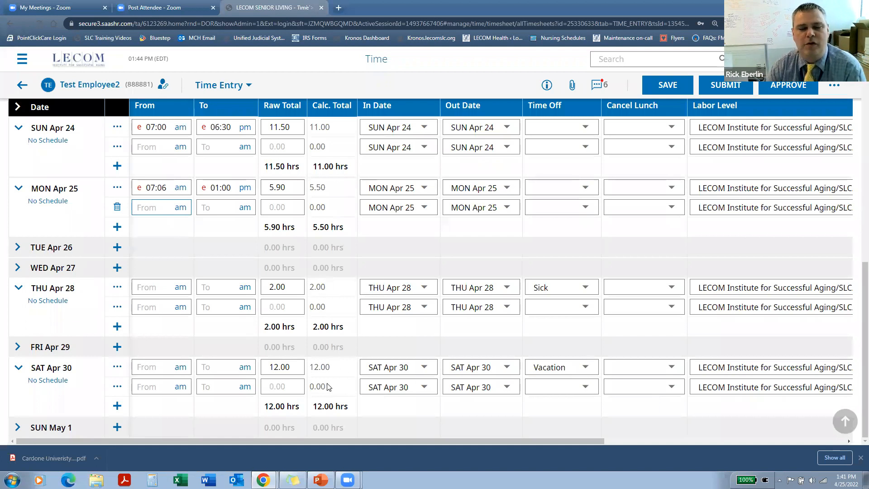
Check the timesheet's status beside the pay period dates.
scroll(432, 354, "up", 5)
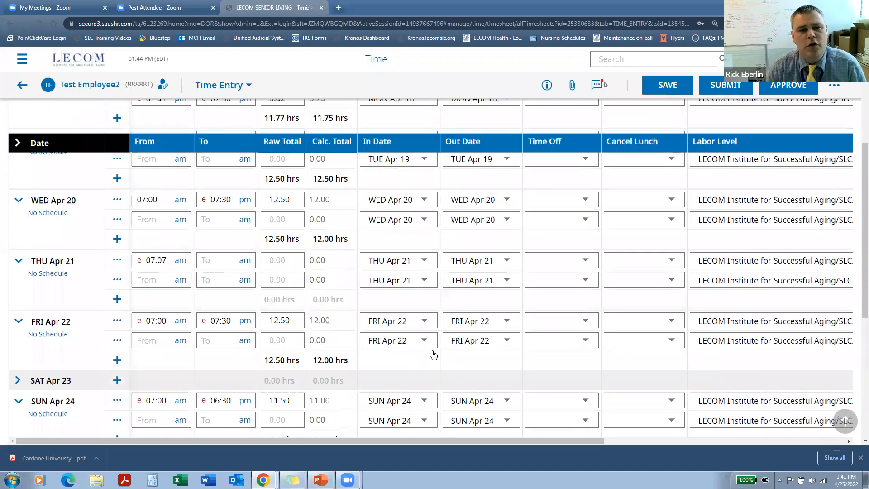
scroll(433, 355, "up", 4)
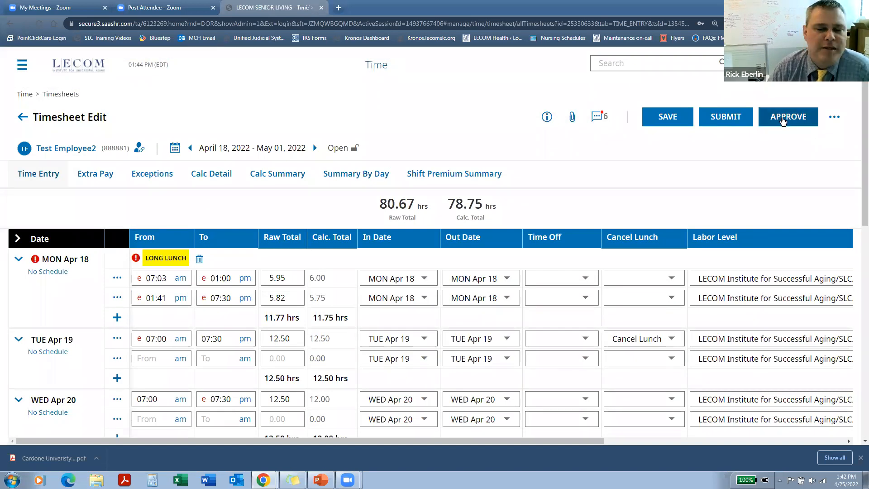
left_click_drag(363, 153, 324, 151)
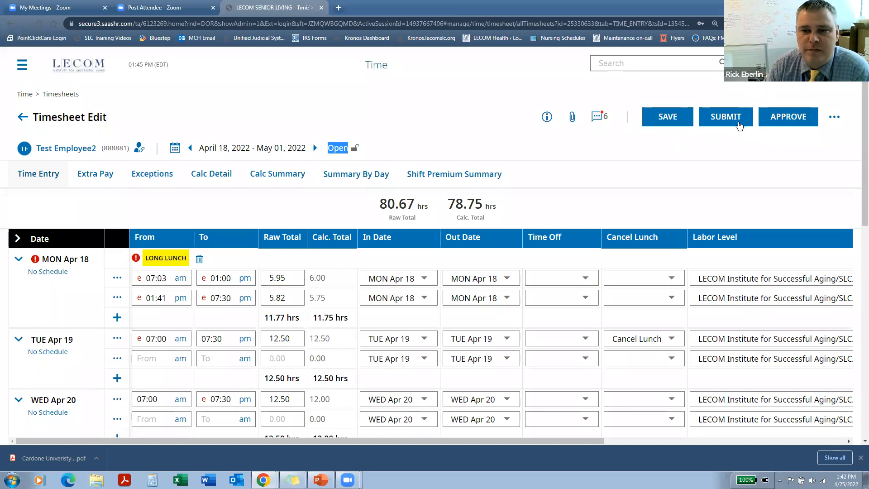
left_click_drag(340, 148, 338, 149)
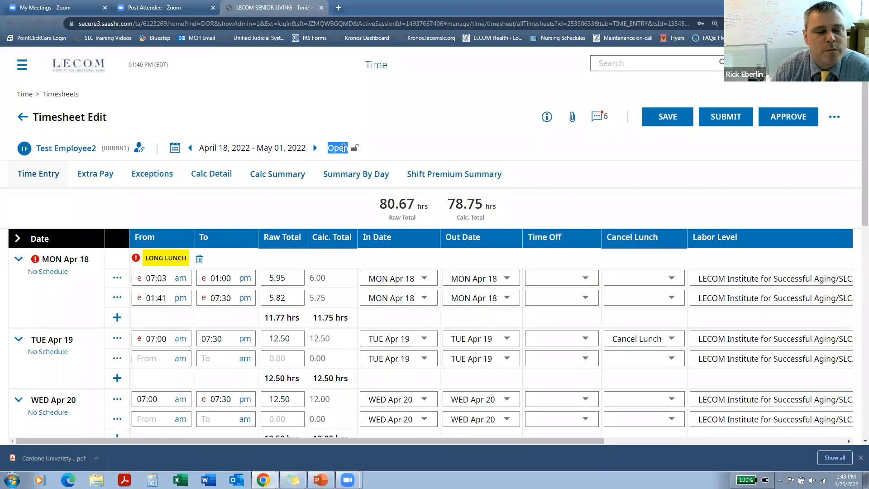
Return to the home page and open the Timesheet Pending Approval list for My Employees.
left_click(88, 67)
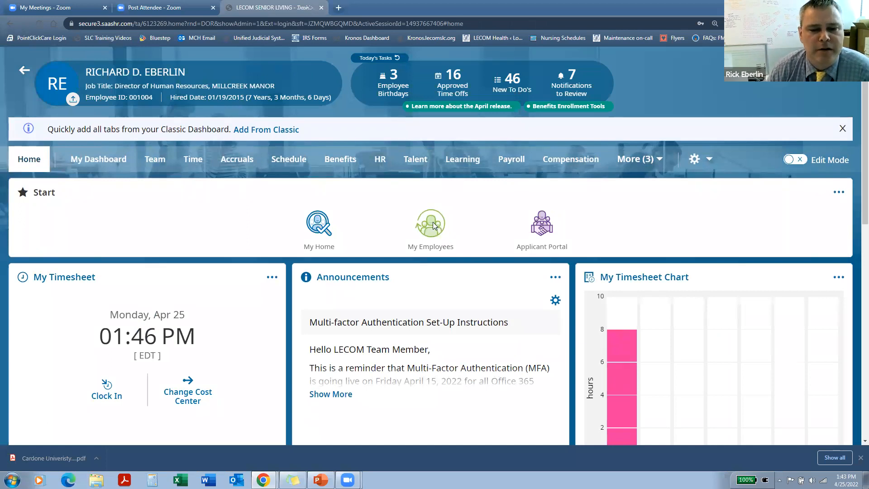
left_click(432, 224)
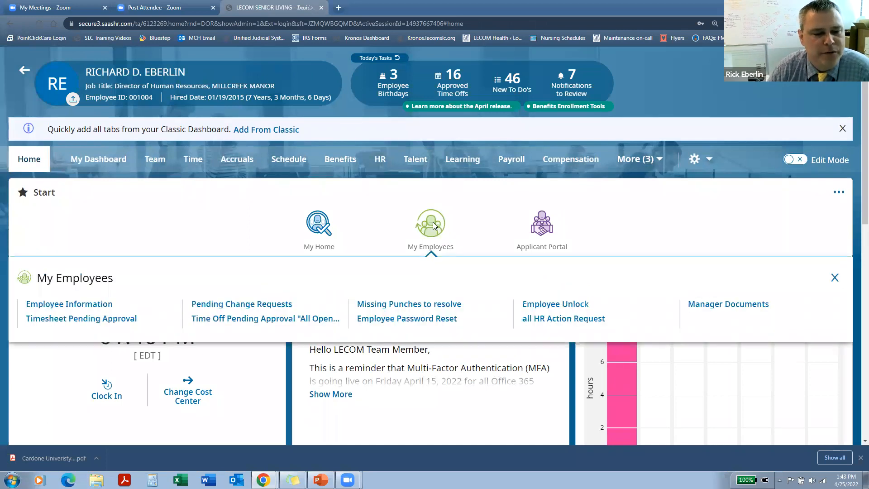
left_click(94, 320)
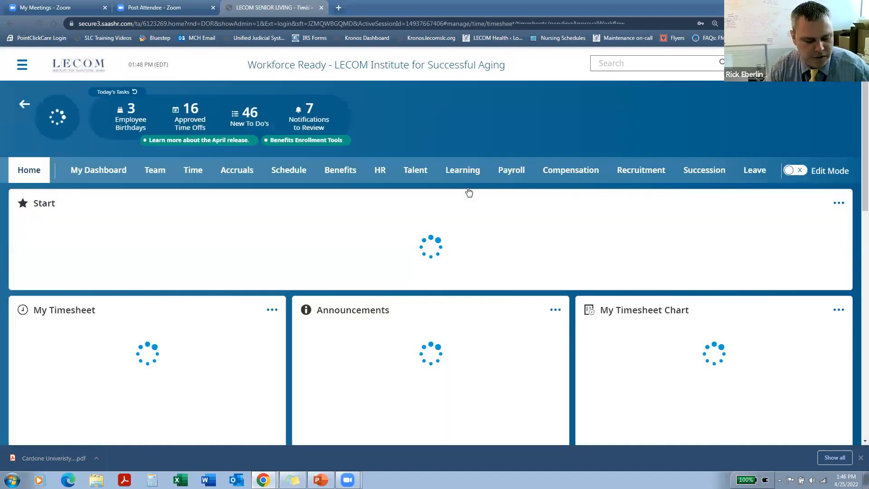
Open Employee Information for My Employees and filter the list to first names starting with "test".
left_click(435, 265)
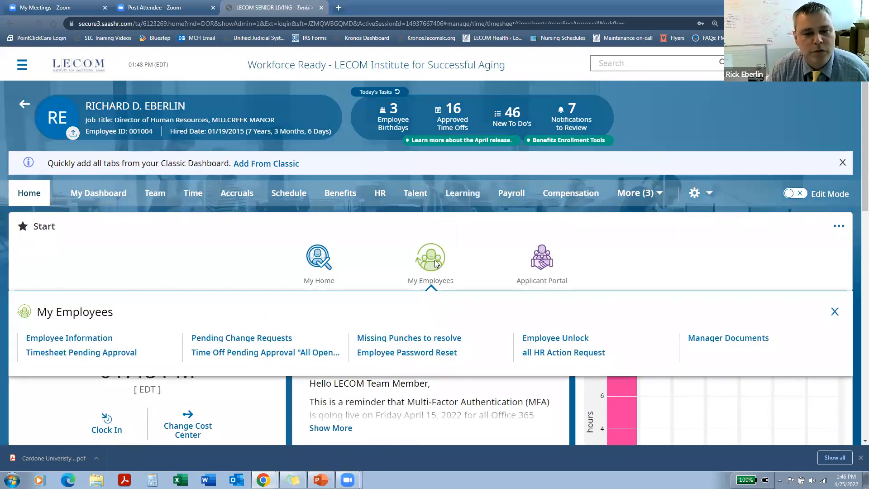
left_click(95, 341)
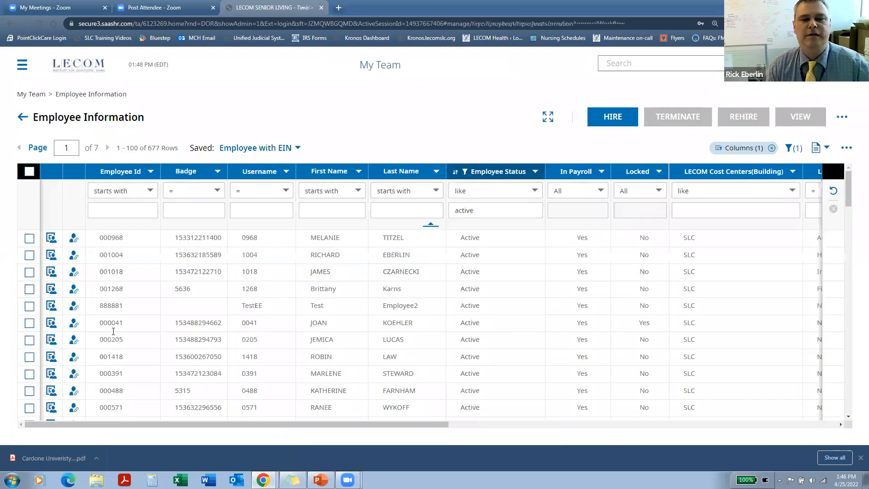
left_click(327, 194)
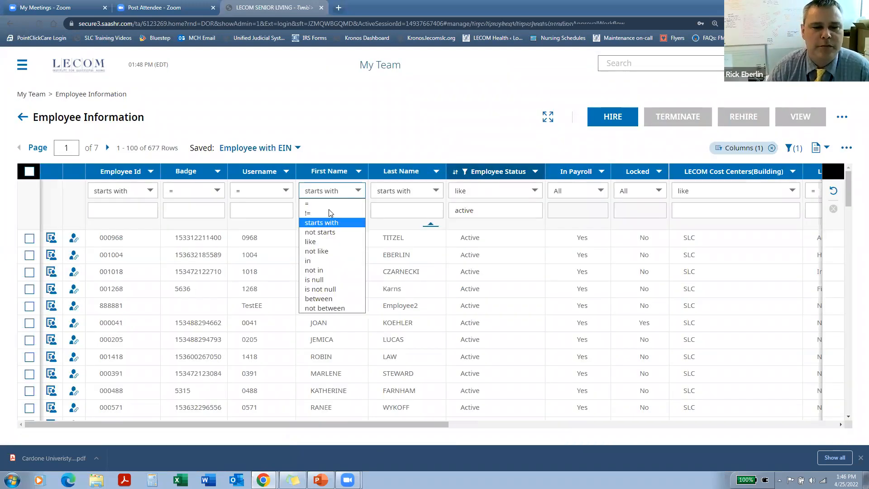
left_click(351, 151)
left_click(329, 206)
type("test")
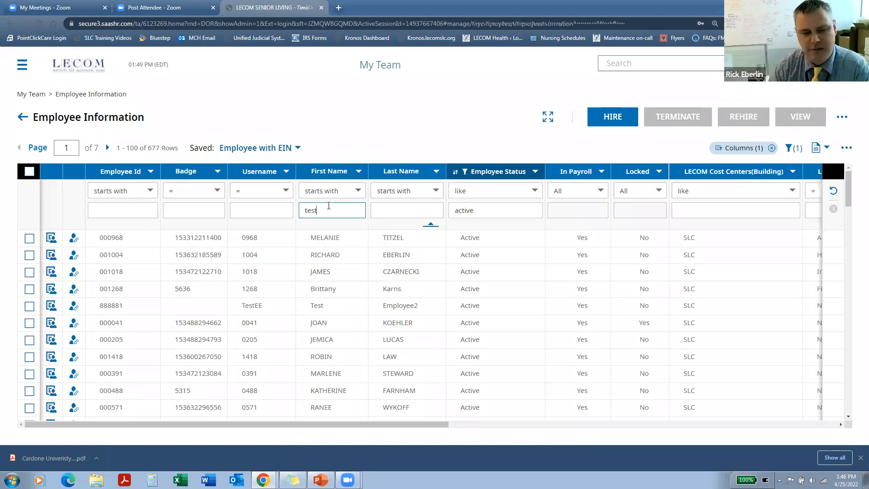
key("Return")
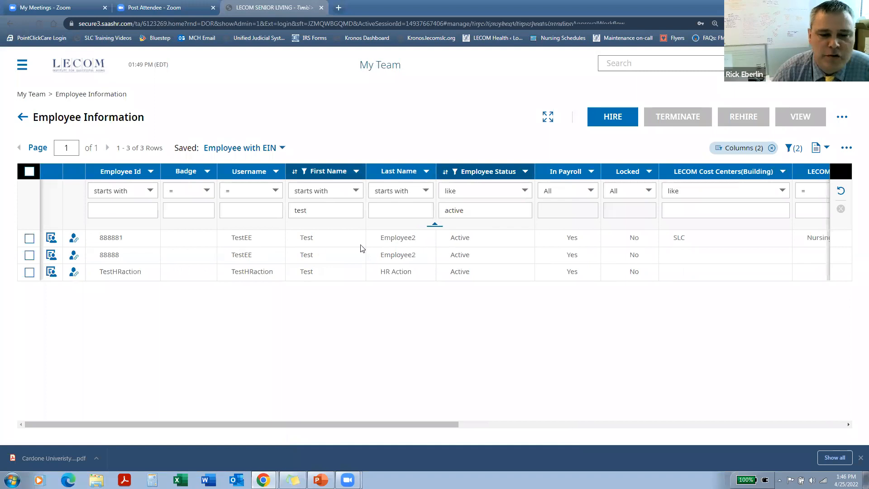
Open the SLC test employee's profile and go to its Personal Information section.
left_click(51, 239)
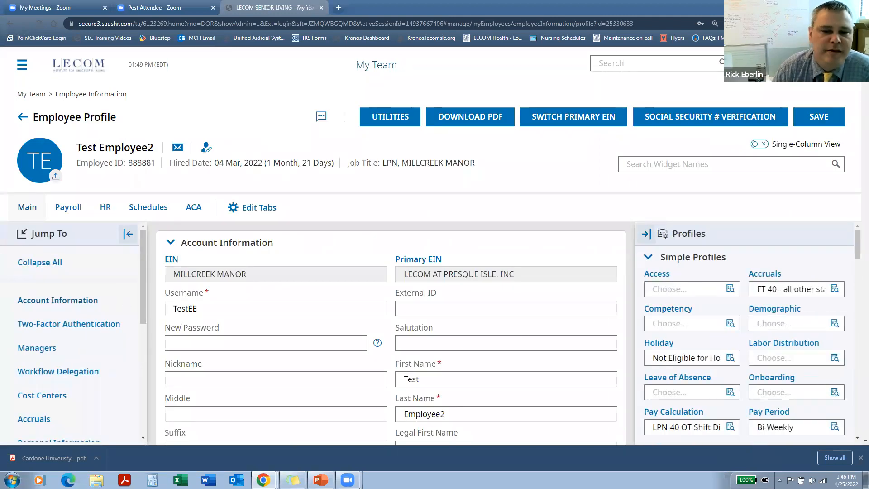
scroll(435, 272, "down", 3)
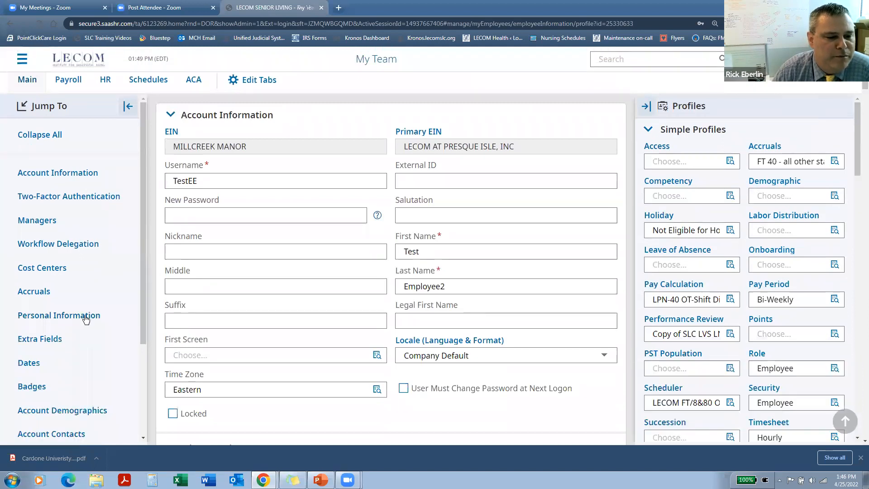
left_click(86, 316)
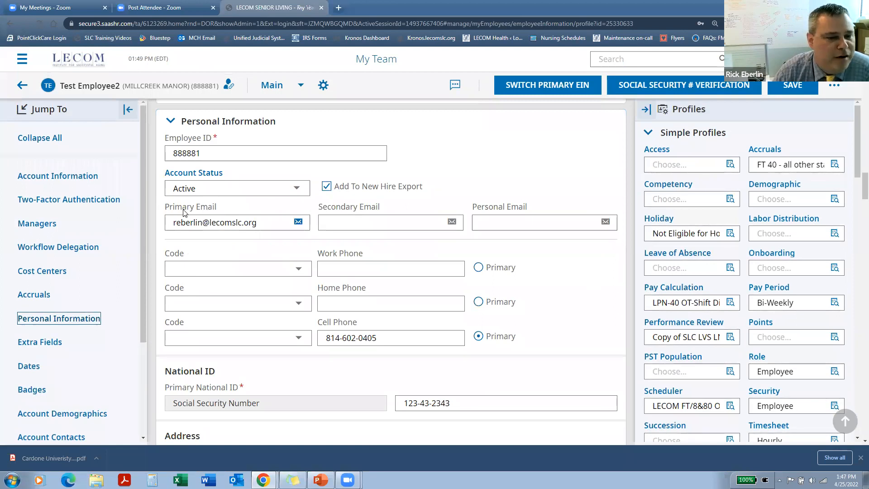
Review the employee's contact details, national ID and address in the Personal Information section.
left_click(385, 221)
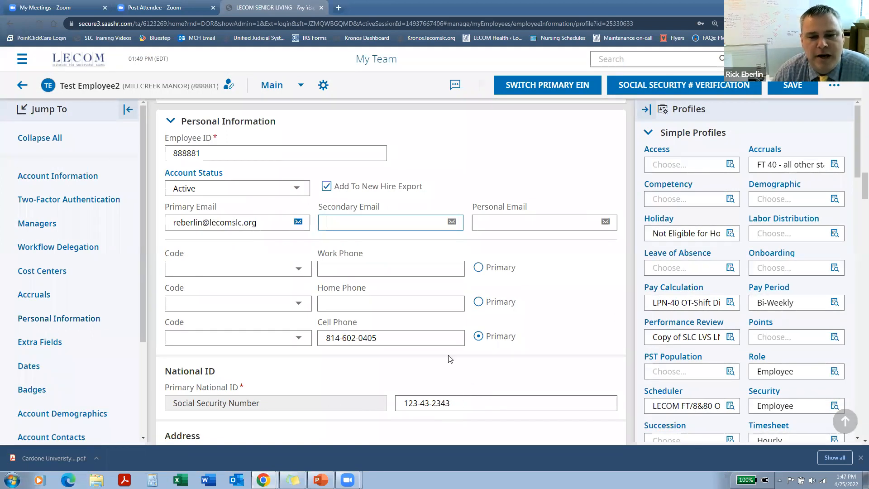
scroll(494, 312, "down", 4)
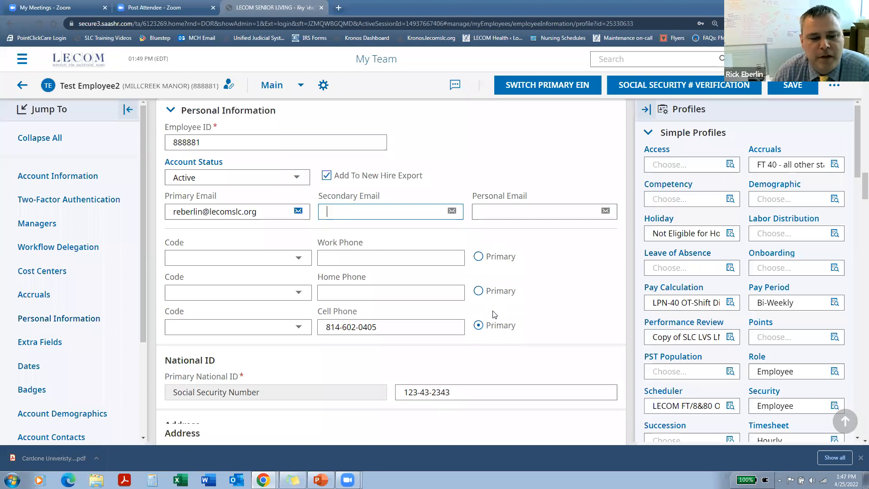
scroll(494, 314, "down", 1)
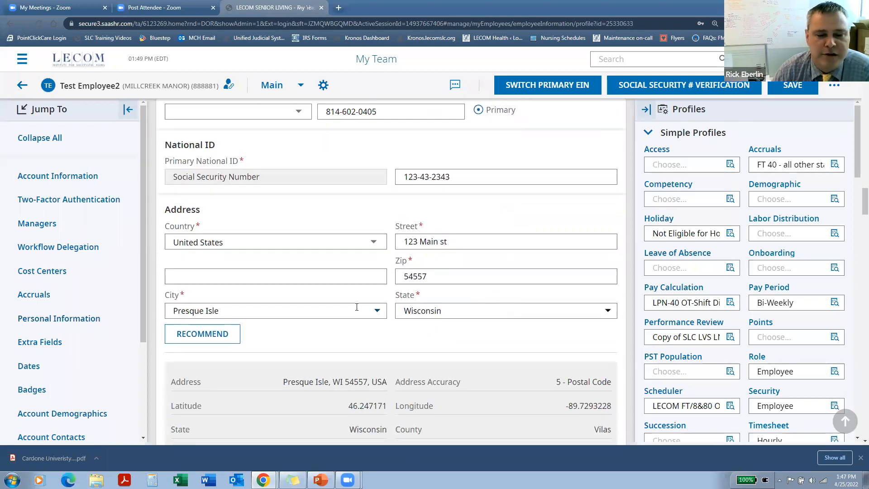
scroll(506, 295, "down", 2)
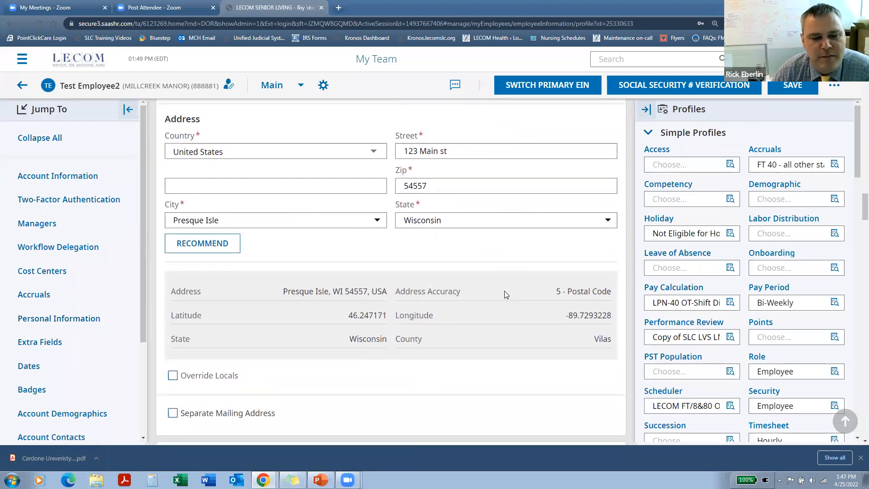
scroll(504, 291, "down", 2)
scroll(504, 291, "up", 2)
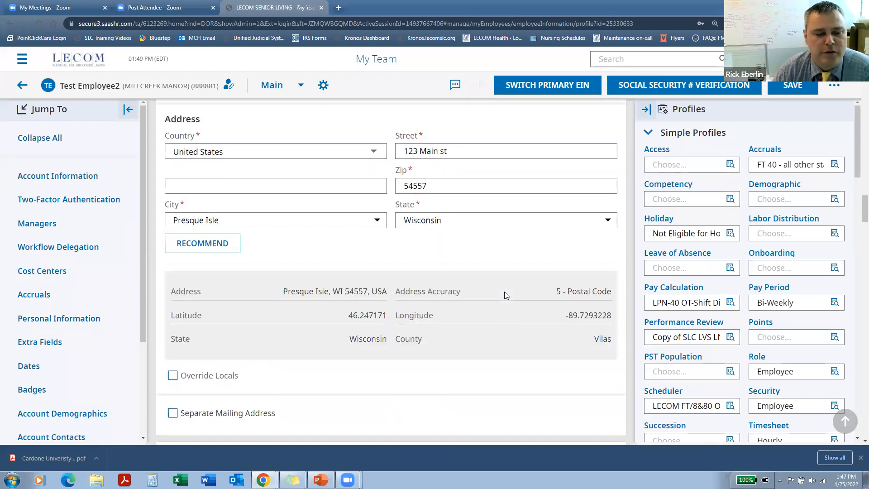
Check the hired date and employment length in the profile's Dates section and return to Personal Information.
left_click(29, 366)
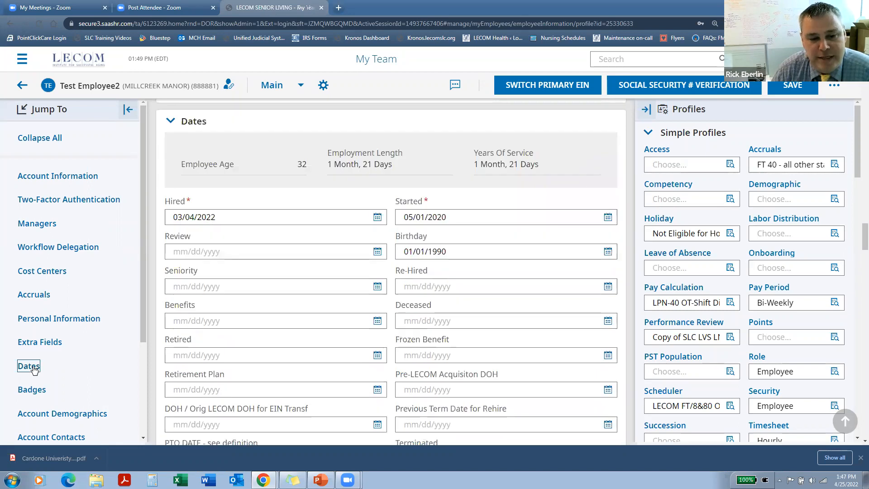
left_click(234, 213)
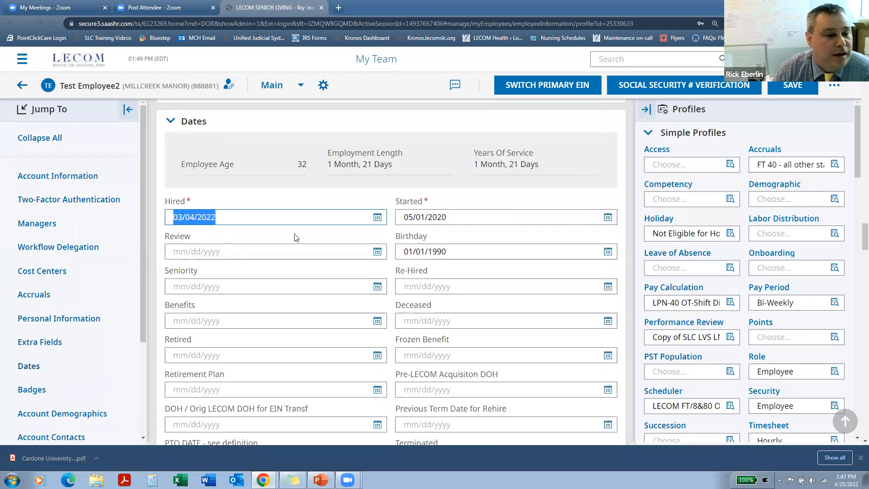
triple_click(395, 164)
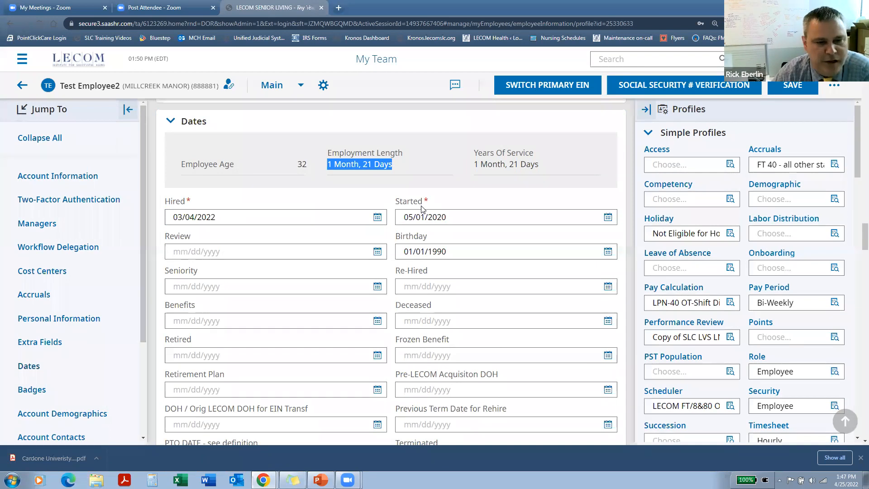
scroll(290, 251, "up", 1)
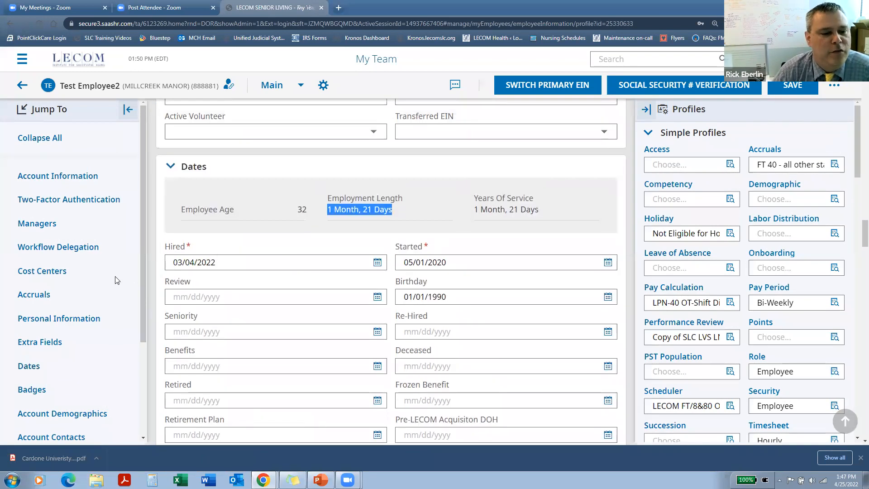
left_click(79, 321)
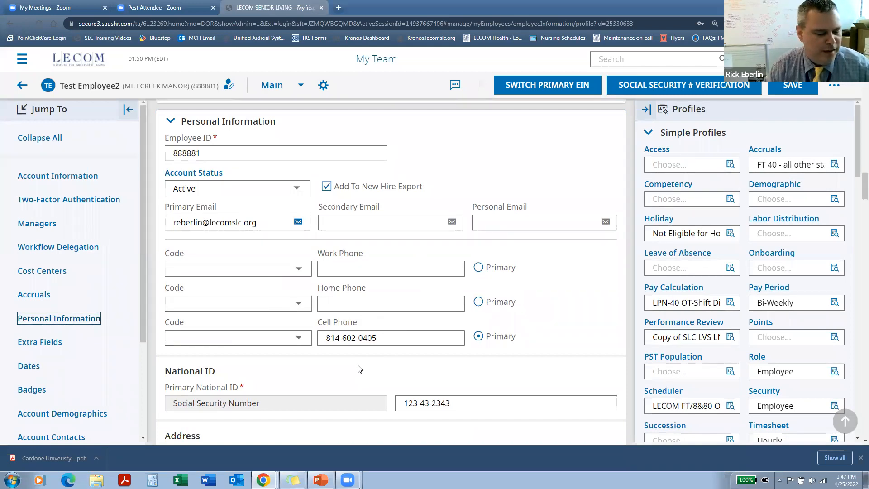
Return to the home page, reopen Employee Information for My Employees, and filter the list to first names starting with "test".
left_click(90, 59)
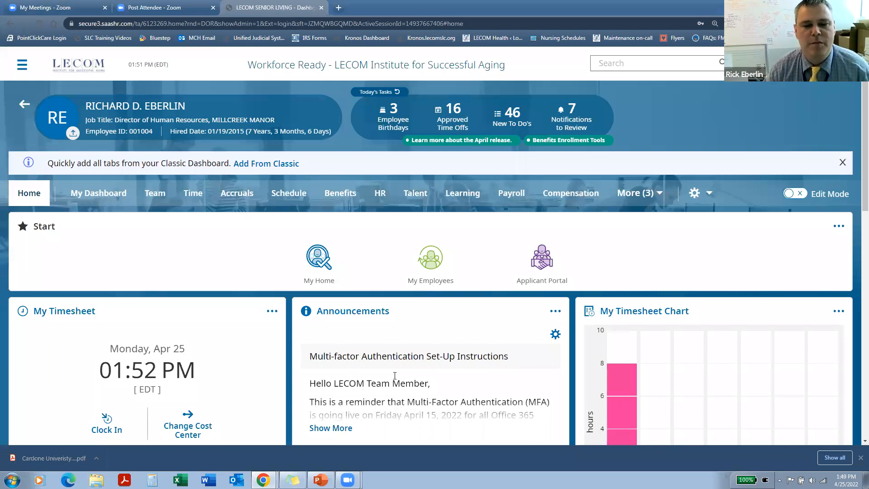
left_click(430, 258)
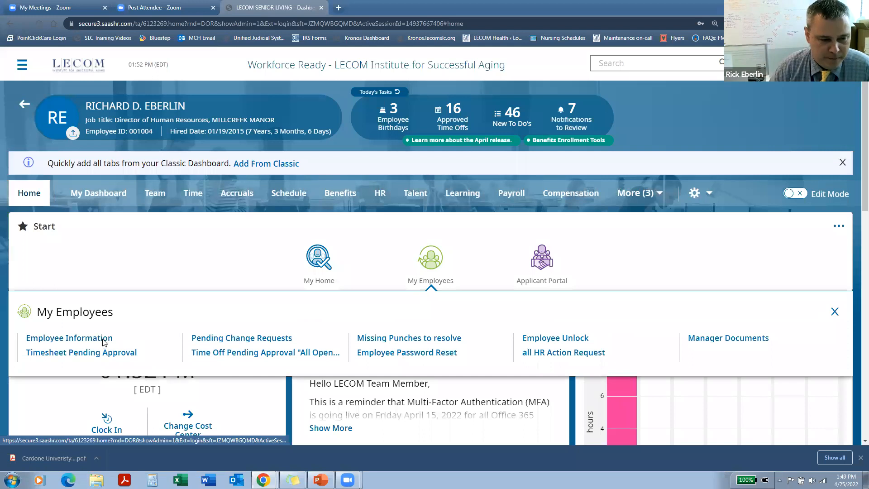
left_click(102, 337)
left_click(311, 211)
type("test")
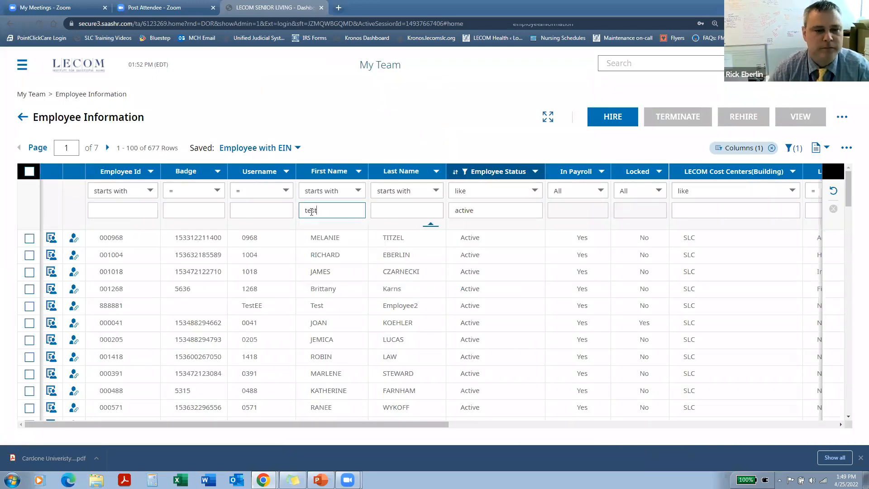
key("Return")
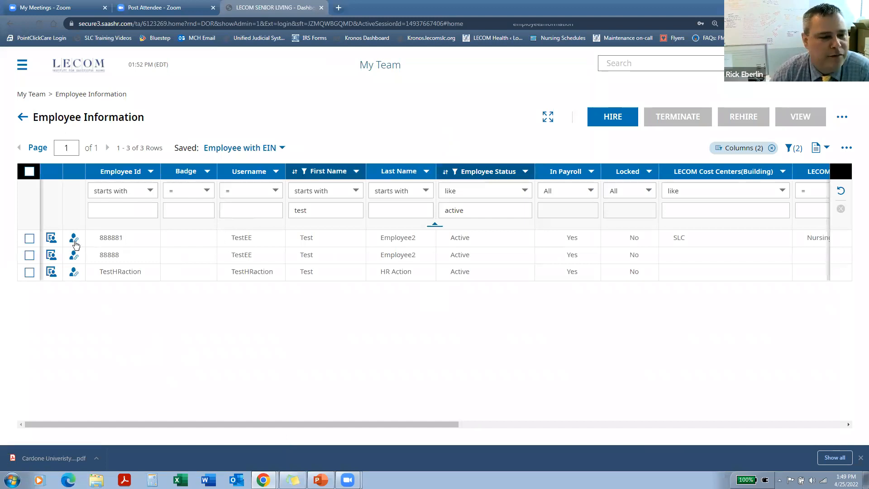
Open the SLC test employee's current timesheet and go to the blank out time for Thursday, April 21.
left_click(73, 240)
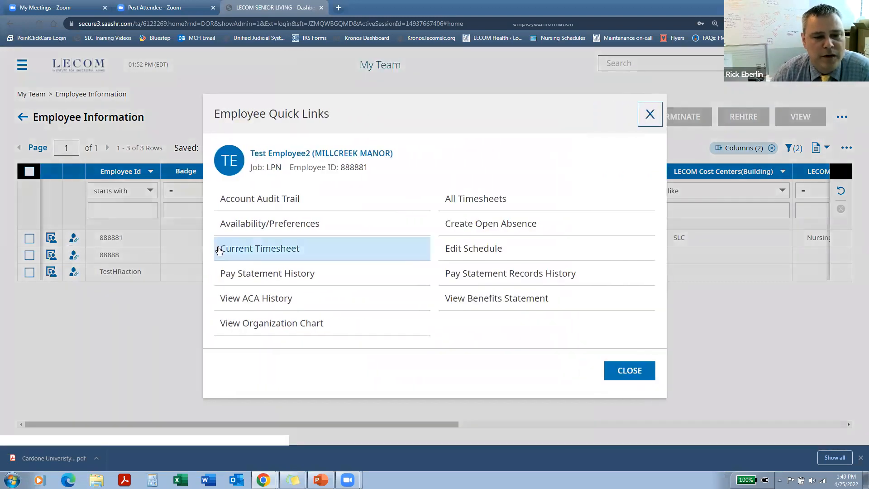
left_click(262, 249)
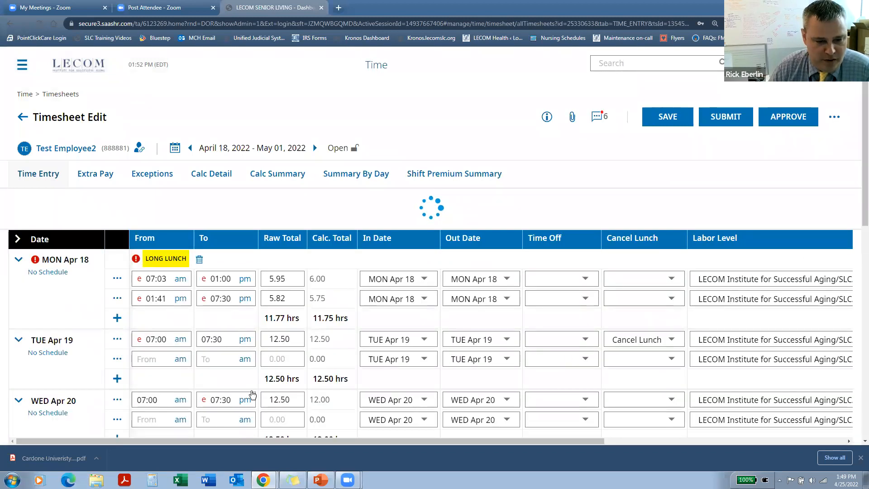
scroll(258, 388, "down", 3)
left_click(221, 322)
scroll(650, 263, "up", 1)
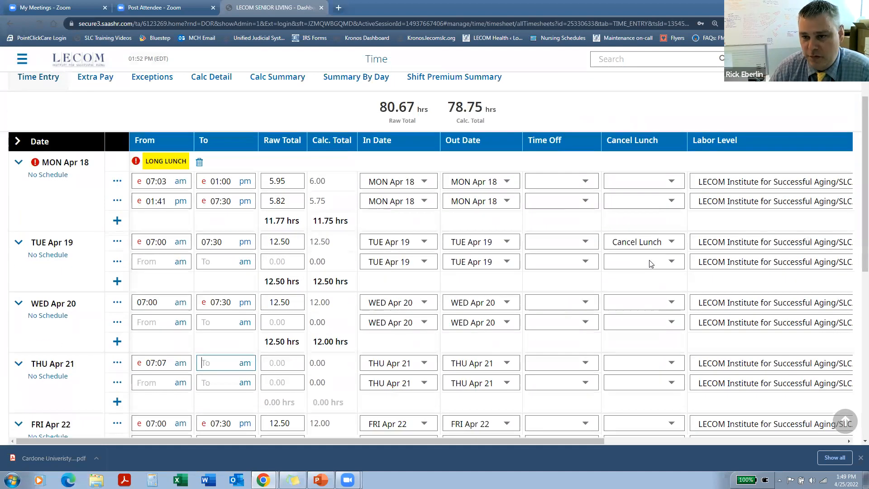
Try to approve the April 18 - May 01, 2022 timesheet without a comment, and check the resulting message about Thursday's entry.
scroll(650, 264, "up", 2)
left_click(788, 116)
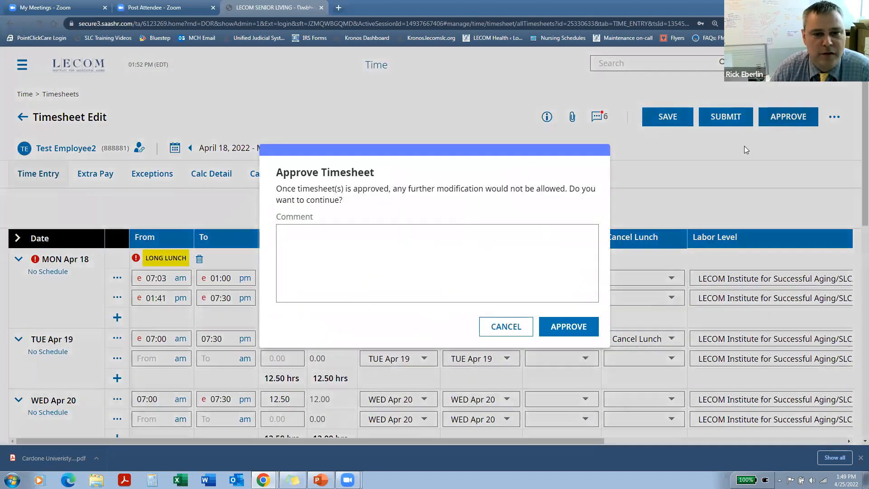
left_click(566, 327)
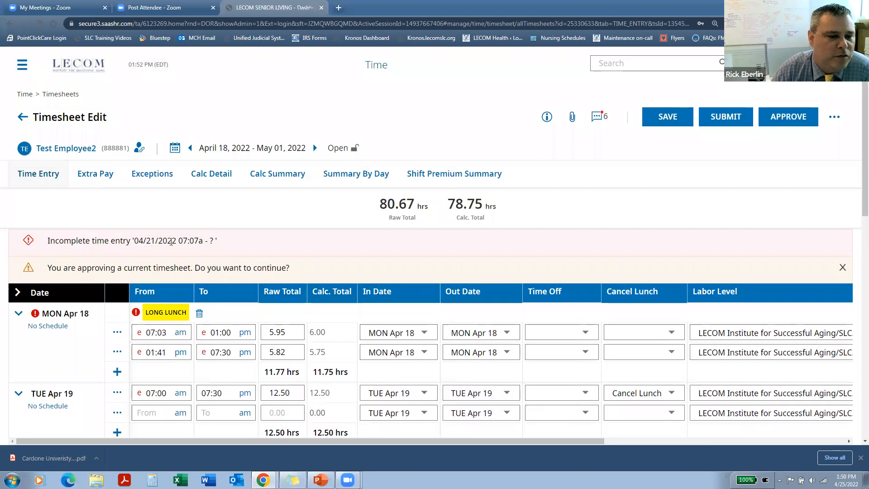
double_click(215, 241)
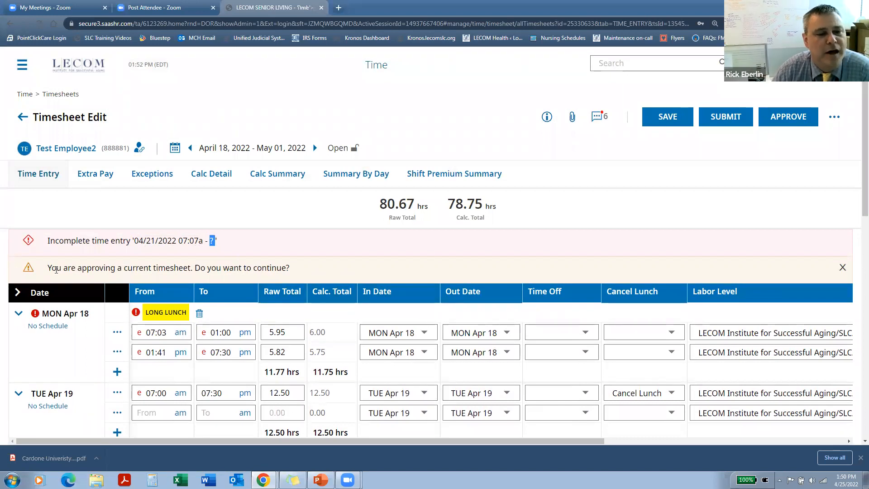